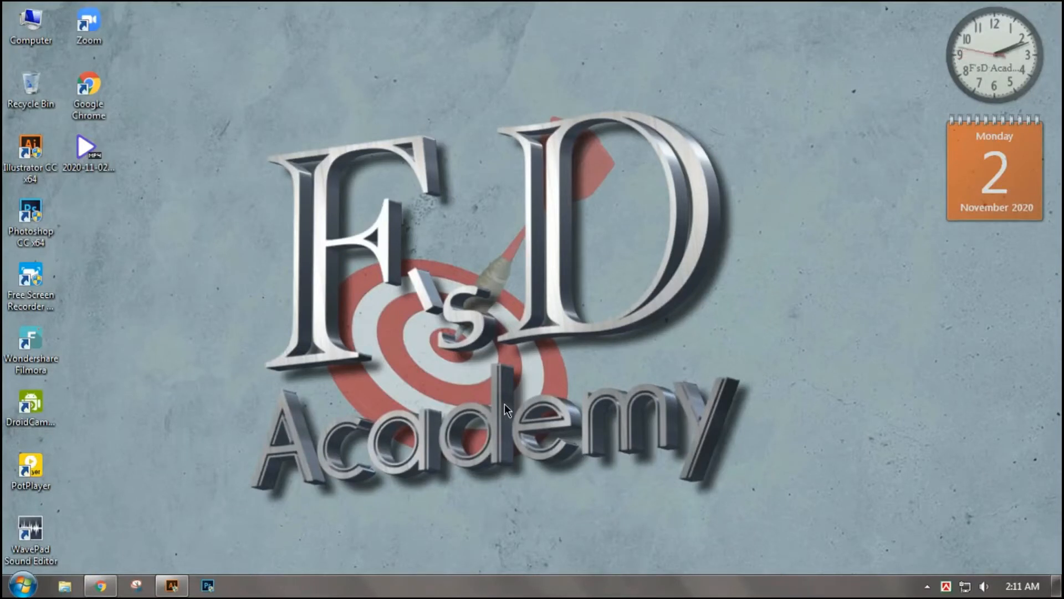
Step: Switch to Illustrator and create a new one-artboard Letter document, 8.5 by 11 in, in portrait orientation
click(182, 584)
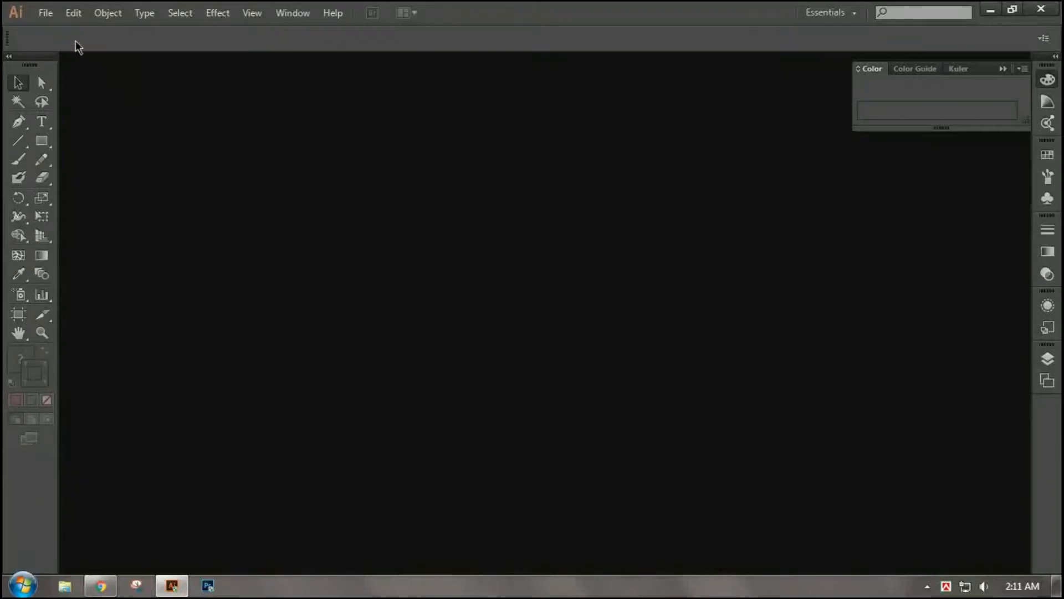
click(46, 13)
click(69, 31)
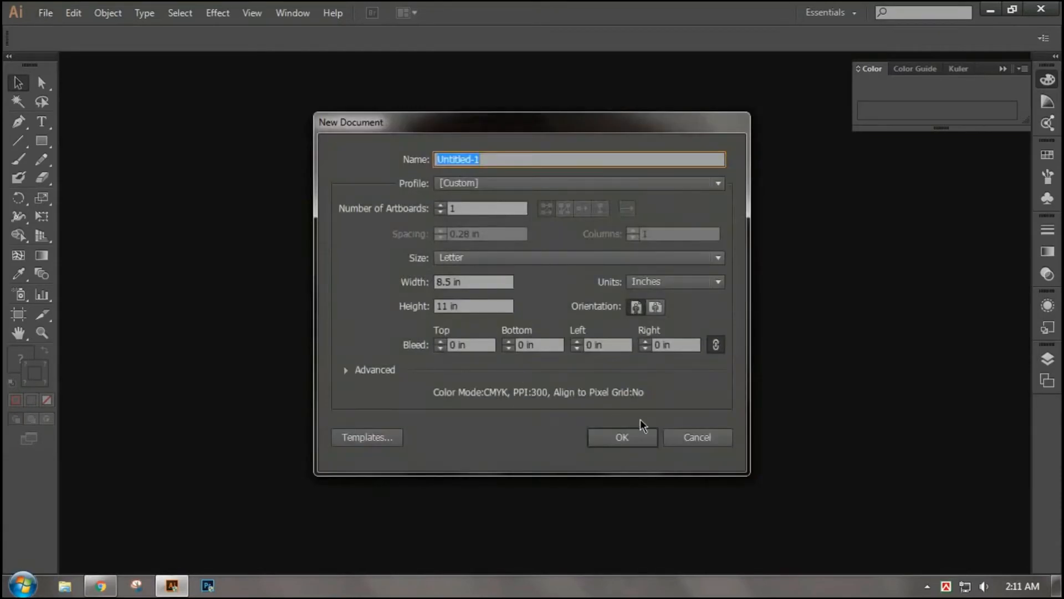
click(625, 438)
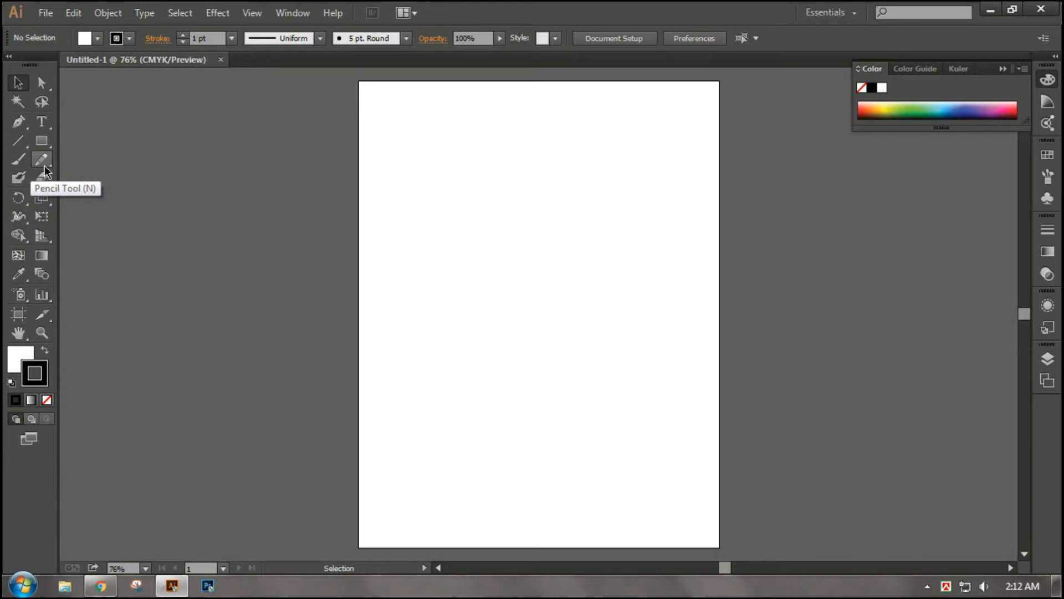
Step: Set the default fill to None while keeping the black stroke
click(43, 164)
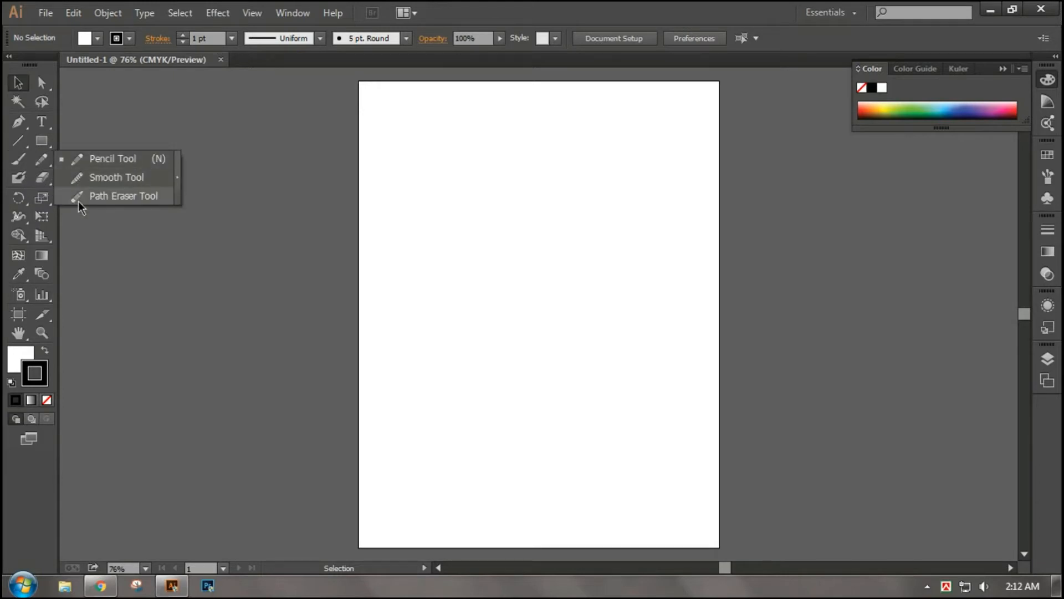
click(22, 162)
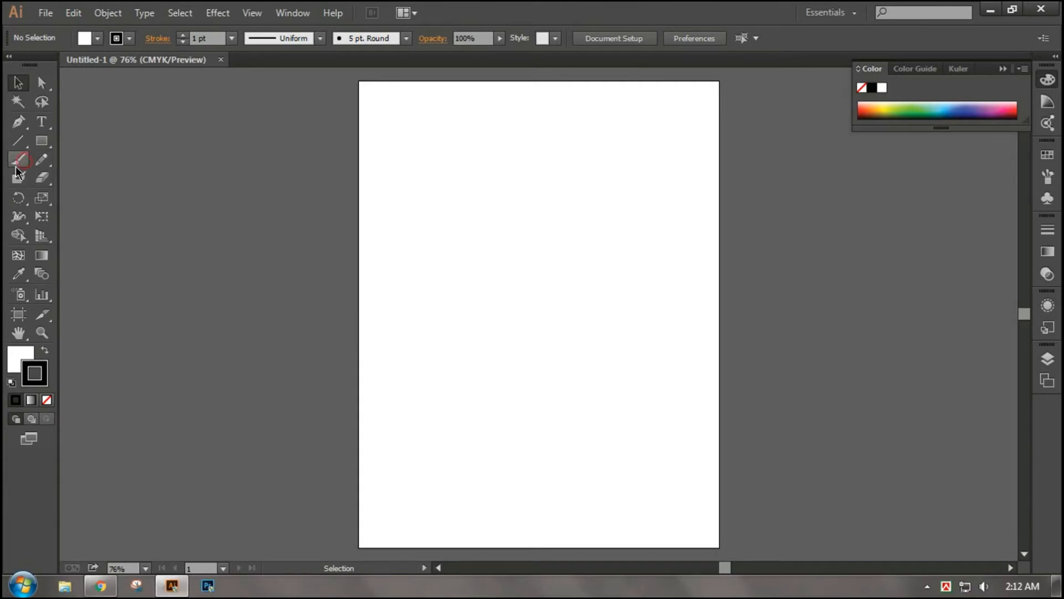
click(97, 39)
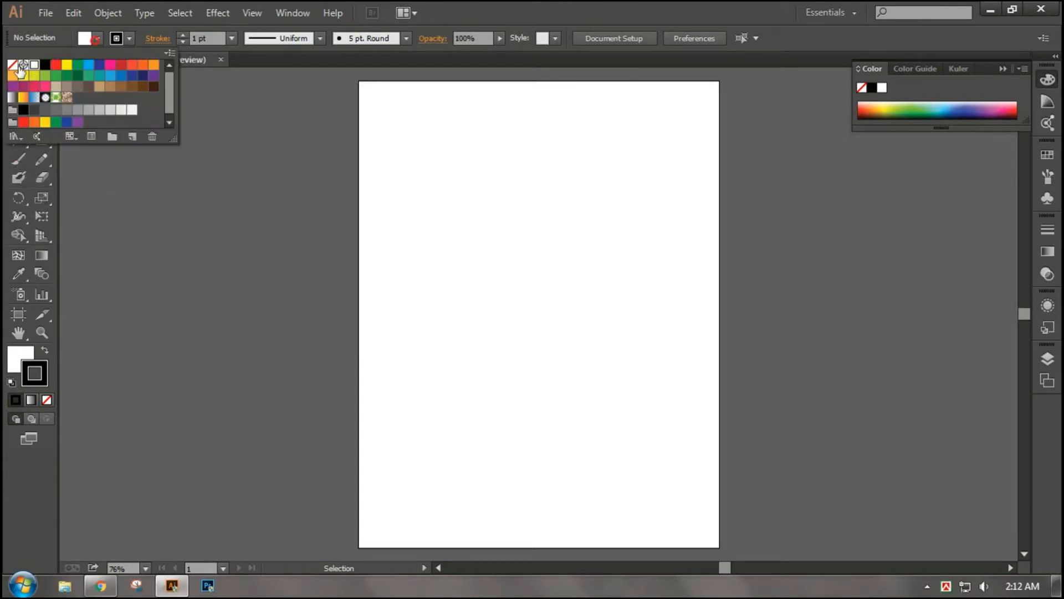
click(13, 65)
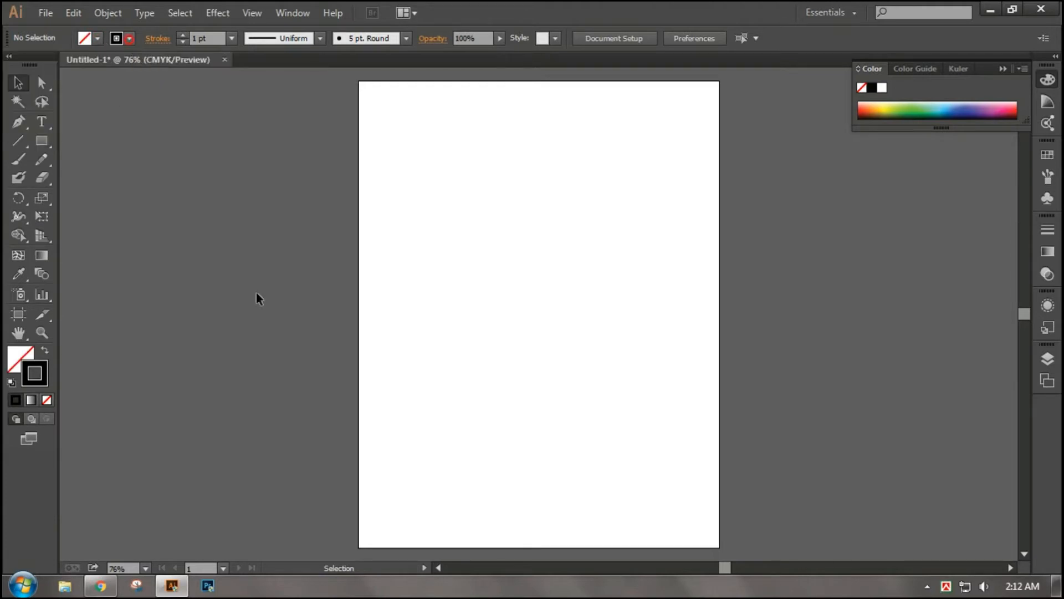
Step: Paint a closed outline with a flat base and jagged top in the artboard's upper half using the Paintbrush, and select it
key(b)
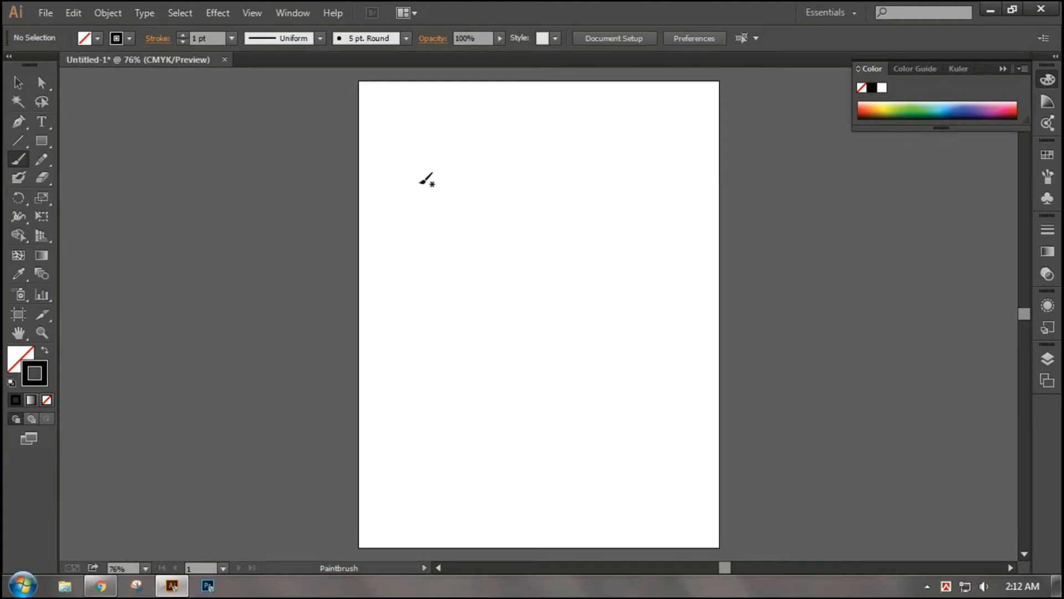
mouse_move(407, 233)
mouse_down()
mouse_move(424, 200)
mouse_move(442, 231)
mouse_move(517, 180)
mouse_move(495, 232)
mouse_move(570, 200)
mouse_move(548, 231)
mouse_move(621, 221)
mouse_move(560, 262)
mouse_move(633, 258)
mouse_move(412, 274)
mouse_move(408, 235)
mouse_up()
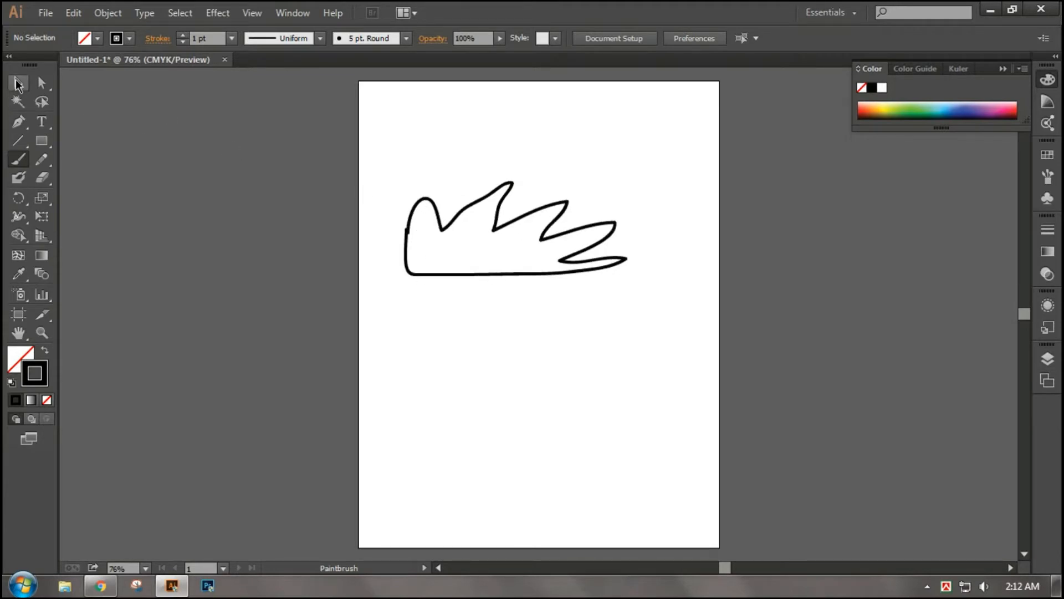
click(17, 81)
drag(557, 333, 360, 134)
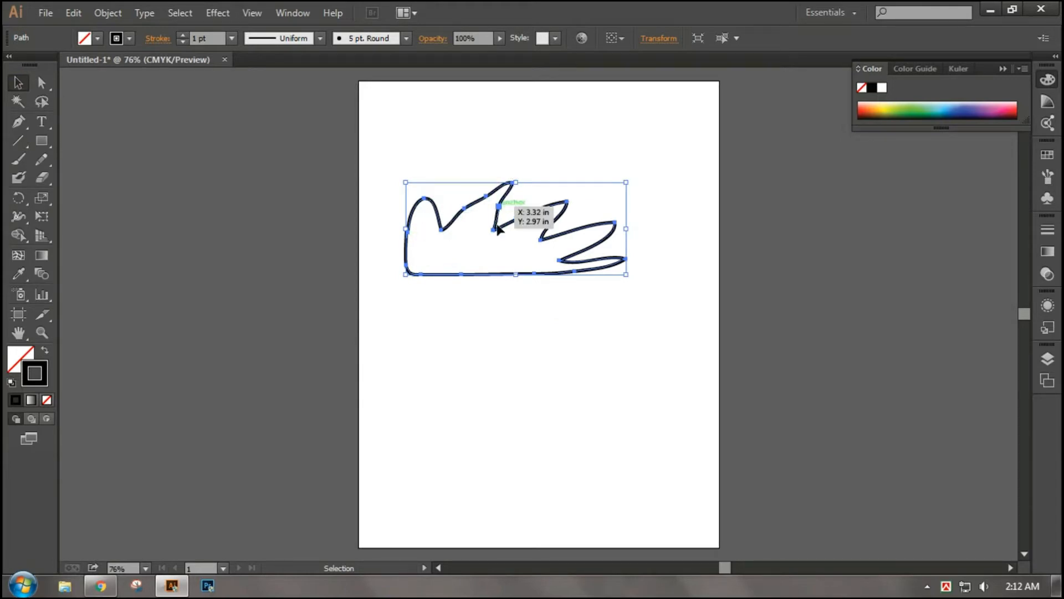
click(447, 328)
drag(594, 311, 311, 183)
click(420, 289)
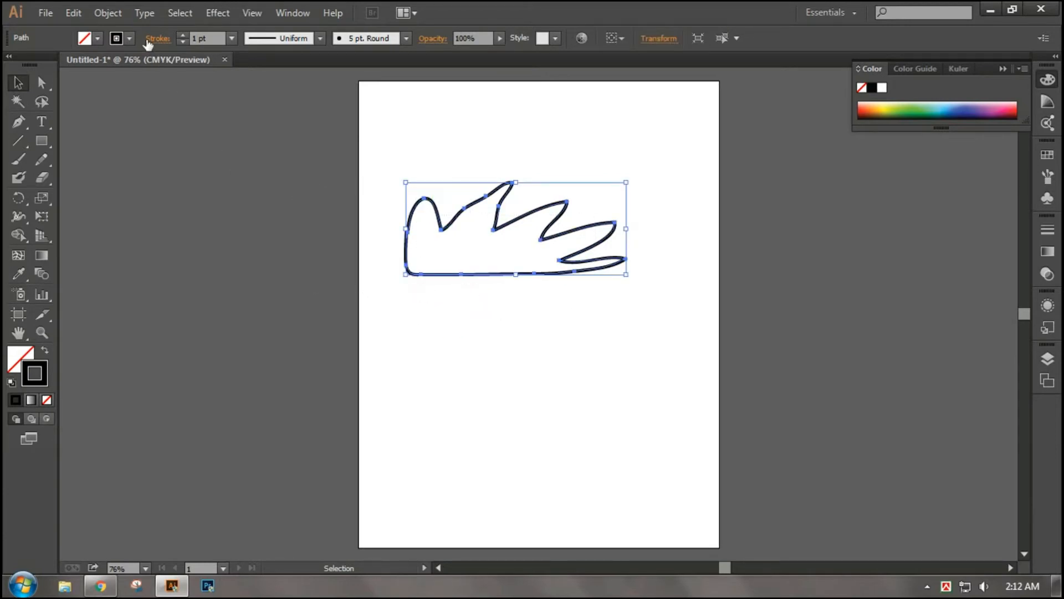
Step: Try a 4 pt stroke weight on the jagged outline, and set it back to 1 pt
click(182, 35)
click(182, 35)
click(182, 35)
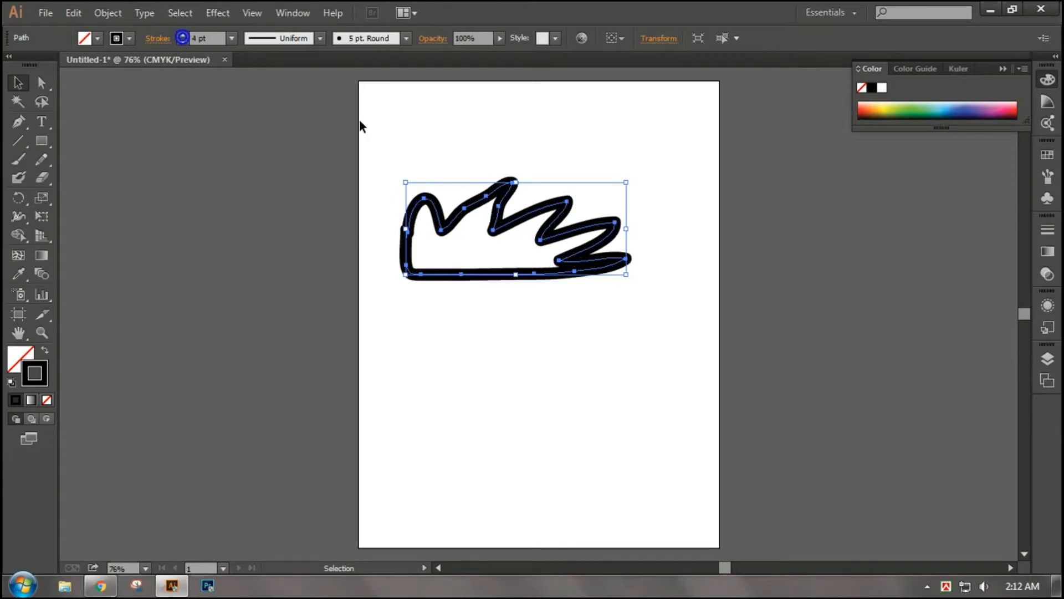
click(182, 41)
click(183, 41)
click(182, 41)
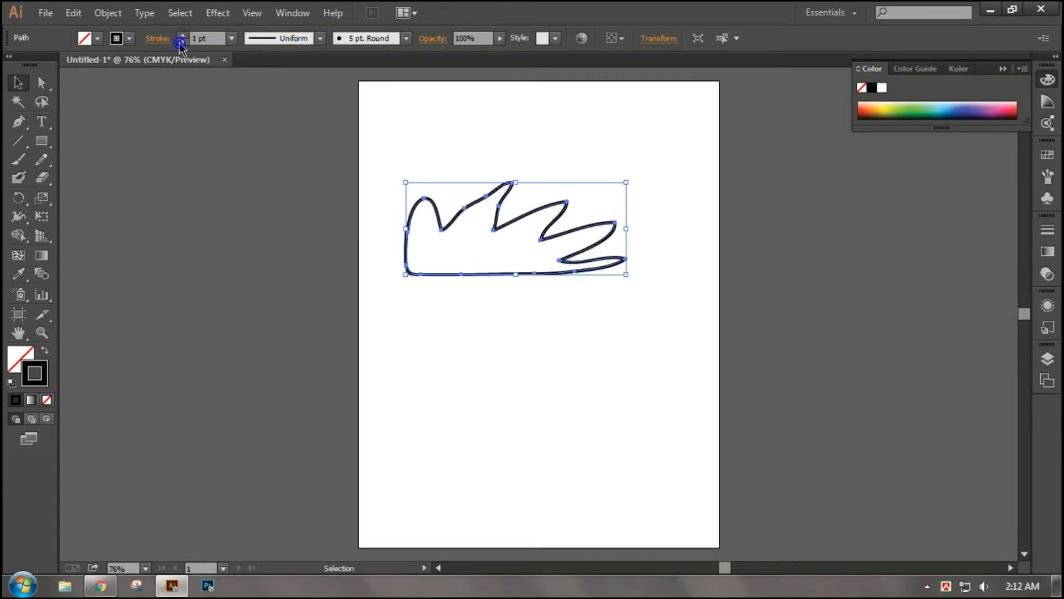
Step: Move the jagged outline to the artboard's upper right corner and paint a five-lobed flower outline below it on the left with the Paintbrush
drag(670, 362, 386, 145)
drag(596, 259, 697, 187)
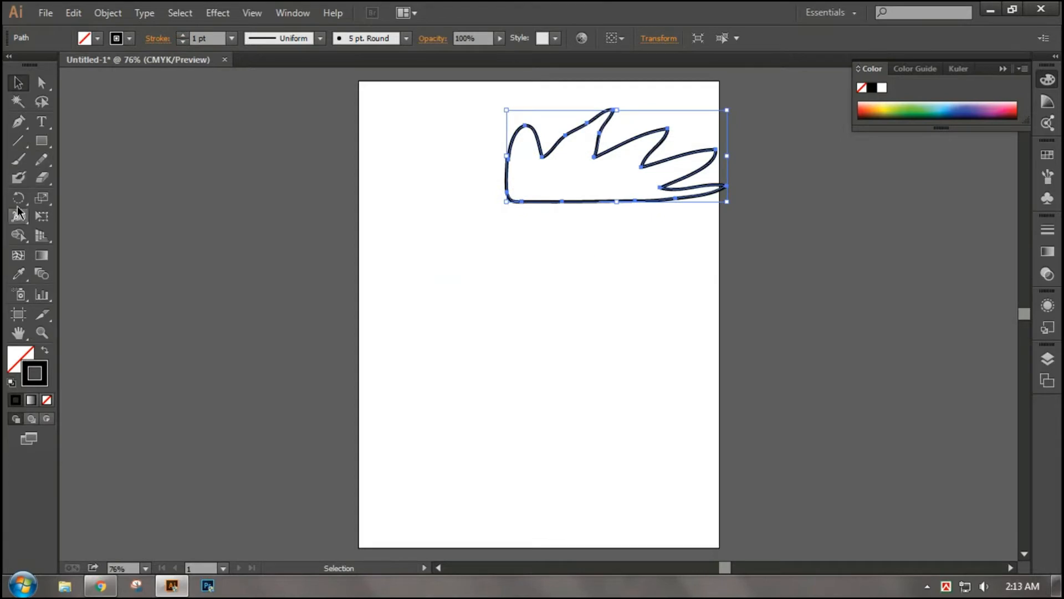
click(18, 159)
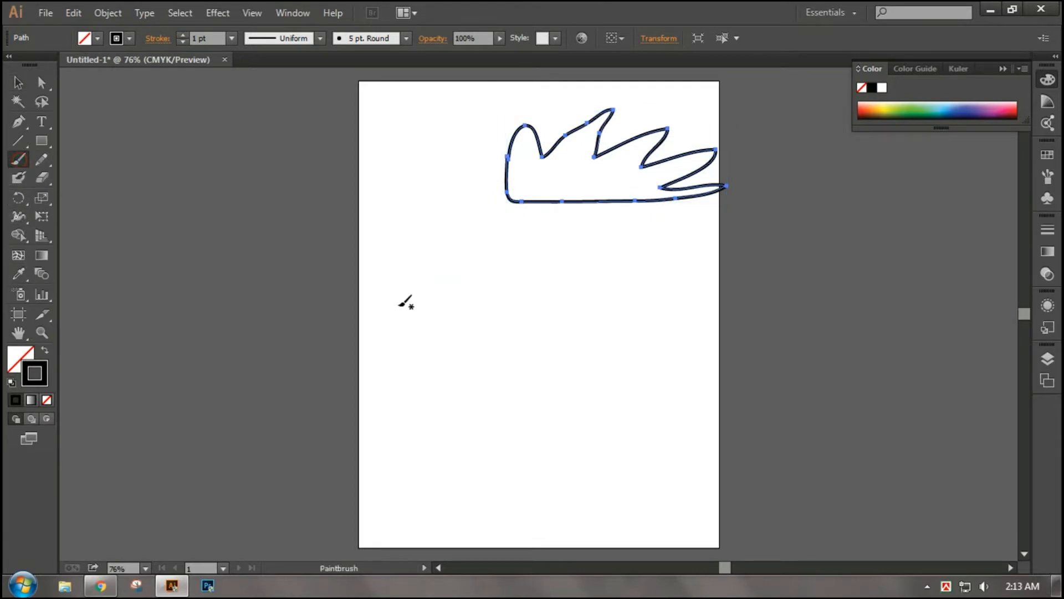
mouse_move(399, 305)
mouse_down()
mouse_move(429, 260)
mouse_move(451, 275)
mouse_move(448, 302)
mouse_move(466, 283)
mouse_move(500, 294)
mouse_move(500, 307)
mouse_move(460, 332)
mouse_move(484, 323)
mouse_move(510, 333)
mouse_move(509, 356)
mouse_move(486, 368)
mouse_move(443, 350)
mouse_move(428, 384)
mouse_move(405, 393)
mouse_move(393, 357)
mouse_move(404, 340)
mouse_move(373, 311)
mouse_move(378, 293)
mouse_move(398, 304)
mouse_up()
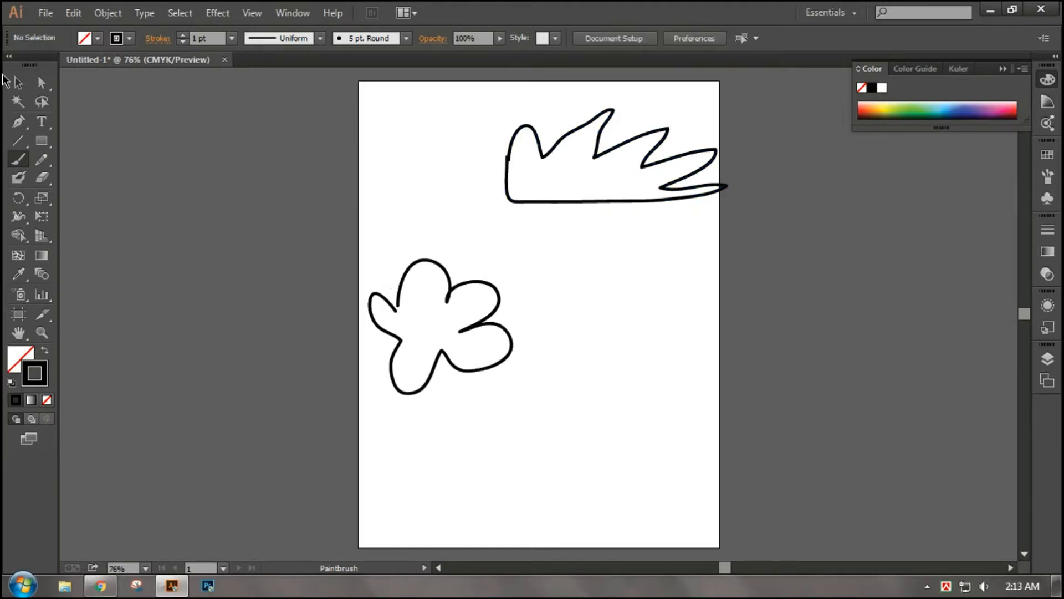
Step: Select the flower outline and move it up and left so that most of it lies off the artboard
click(21, 82)
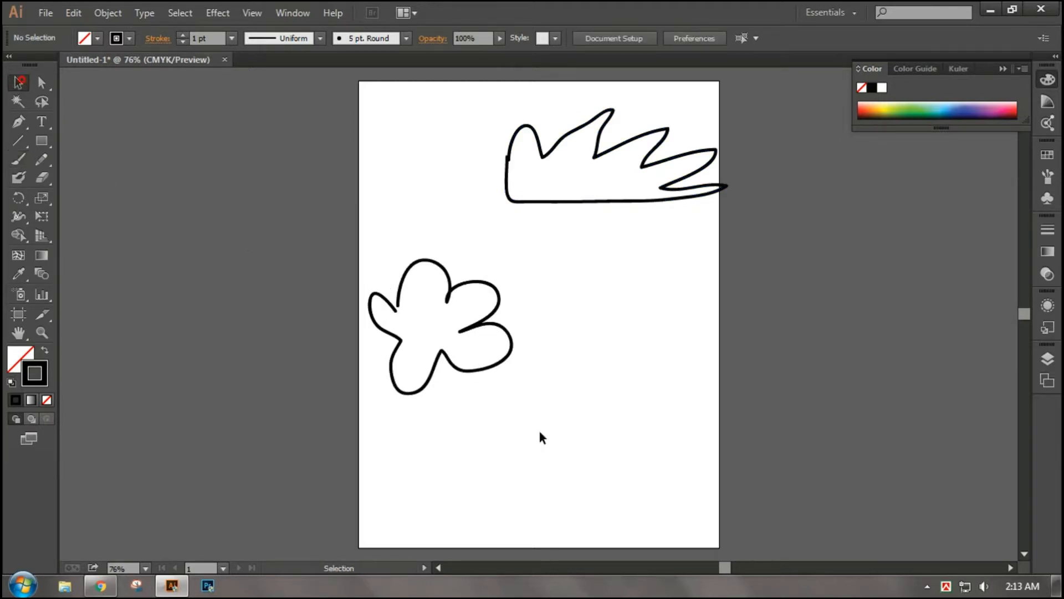
drag(540, 432, 311, 161)
click(482, 432)
click(601, 442)
mouse_move(484, 332)
mouse_down()
mouse_move(395, 260)
mouse_move(351, 197)
mouse_up()
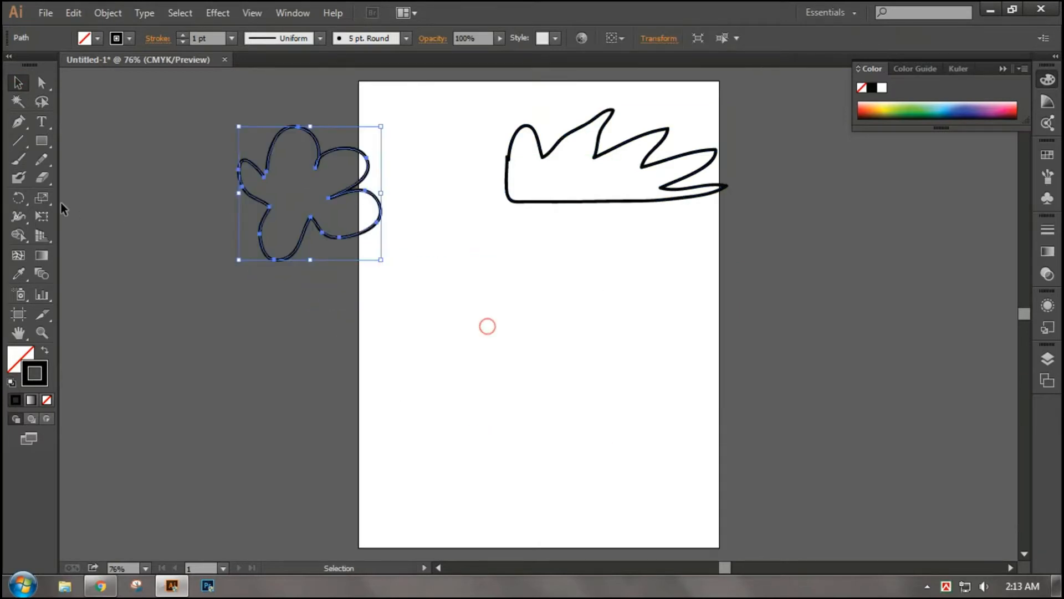
Step: Paint a rising wavy line with the Paintbrush in the middle of the artboard and reposition it slightly to the lower right
click(19, 159)
mouse_move(428, 370)
mouse_down()
mouse_move(465, 317)
mouse_move(472, 355)
mouse_move(524, 299)
mouse_move(535, 320)
mouse_move(609, 268)
mouse_up()
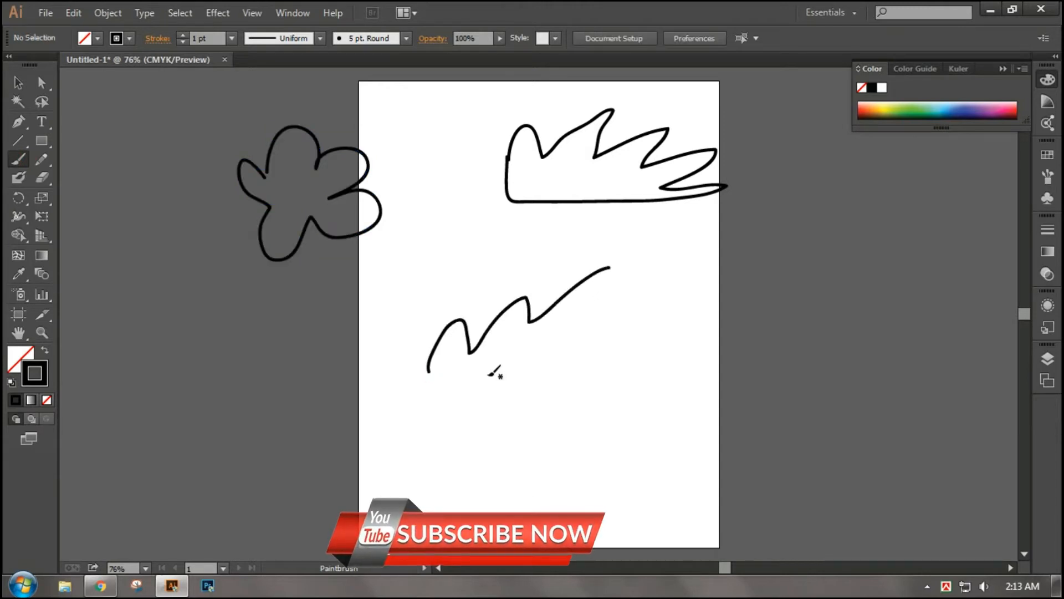
click(18, 82)
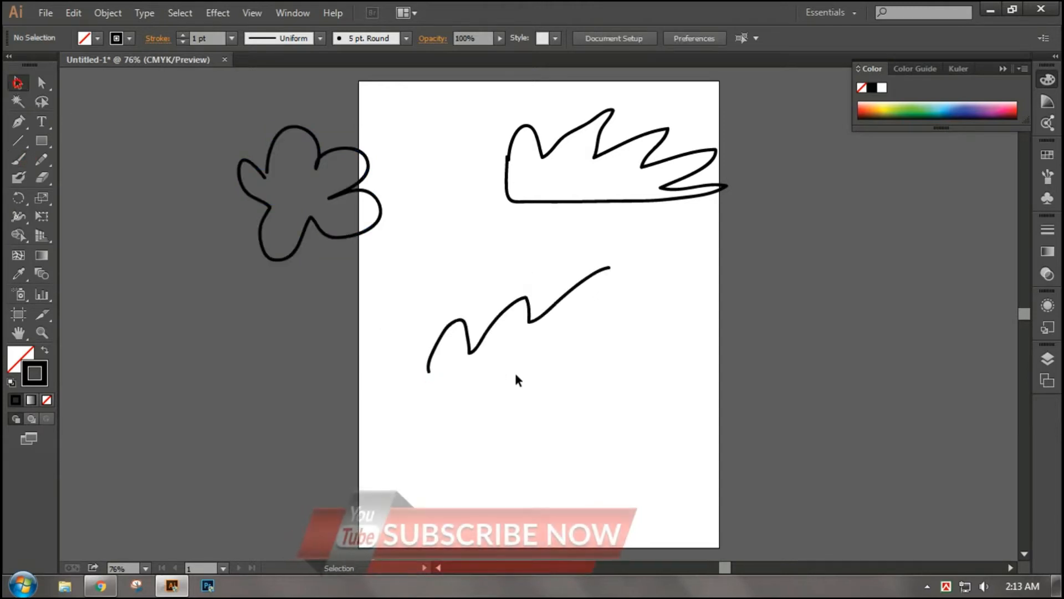
click(468, 339)
mouse_move(469, 339)
mouse_down()
mouse_move(340, 309)
mouse_move(308, 318)
mouse_up()
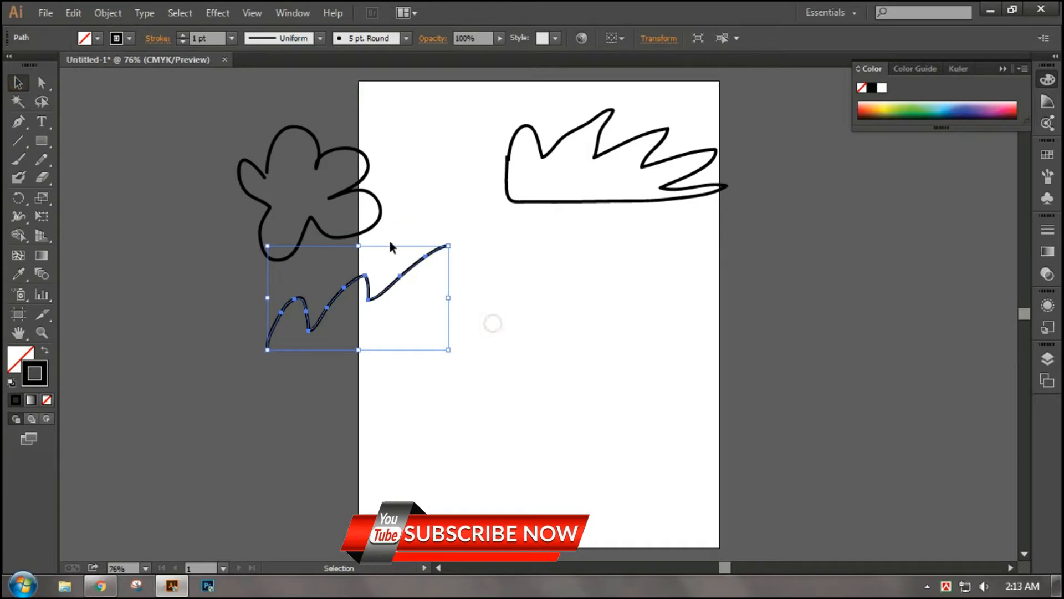
mouse_move(412, 266)
mouse_down()
mouse_move(591, 318)
mouse_move(604, 300)
mouse_up()
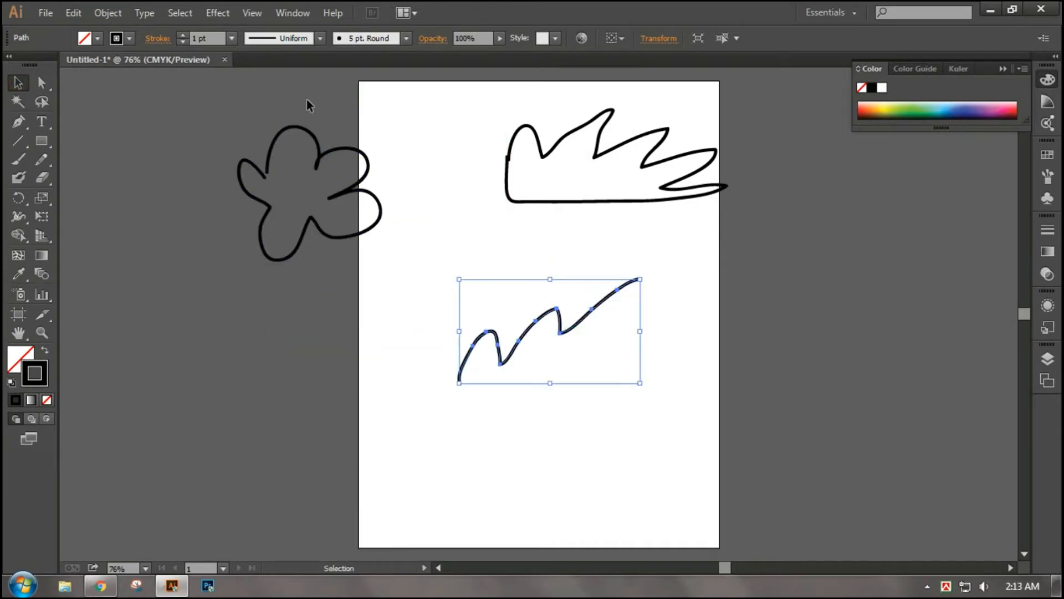
Step: Apply the variable width profile that tapers at both ends with its thickest part right of centre to the wavy line
click(320, 39)
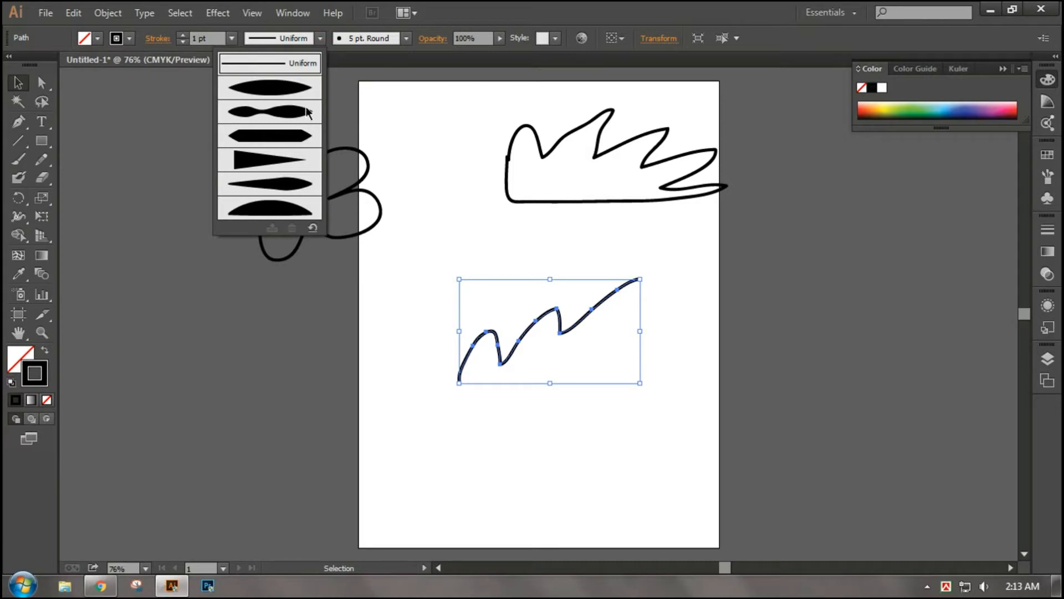
click(271, 182)
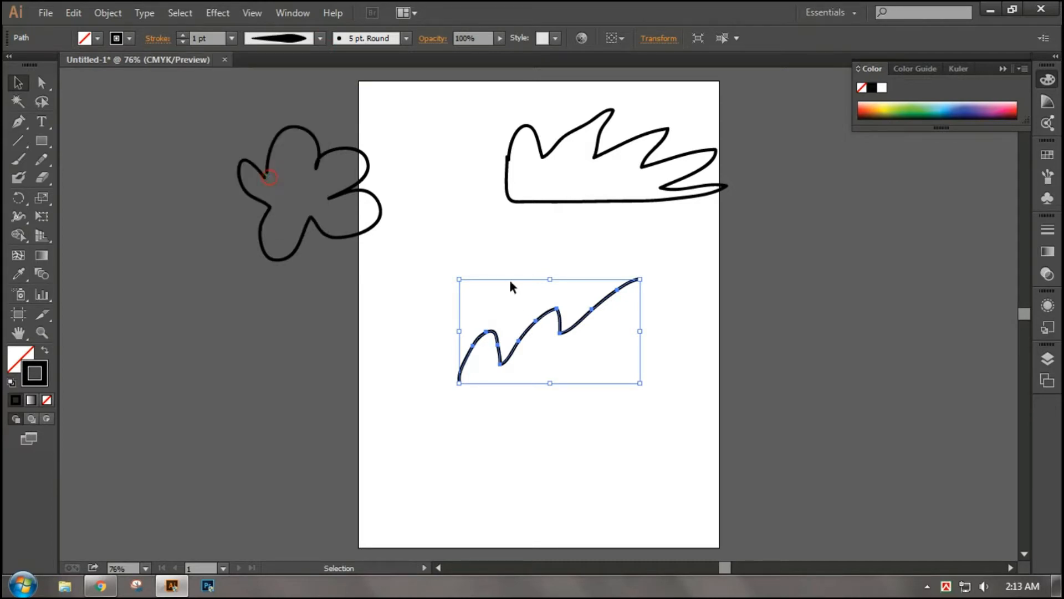
click(361, 334)
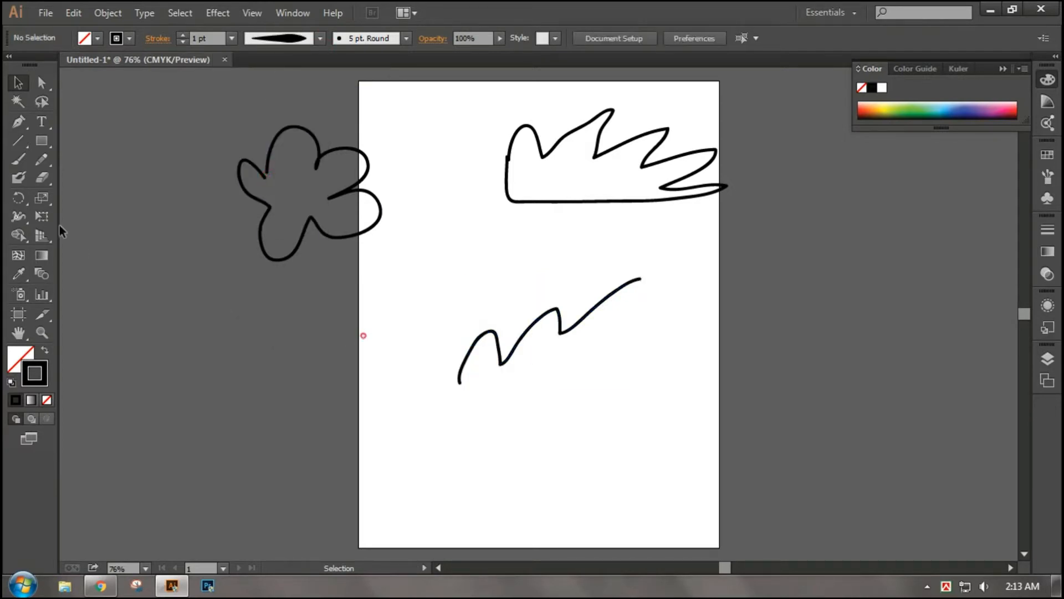
Step: Apply the rough charcoal-like art brush to the wavy line and deselect it
click(407, 38)
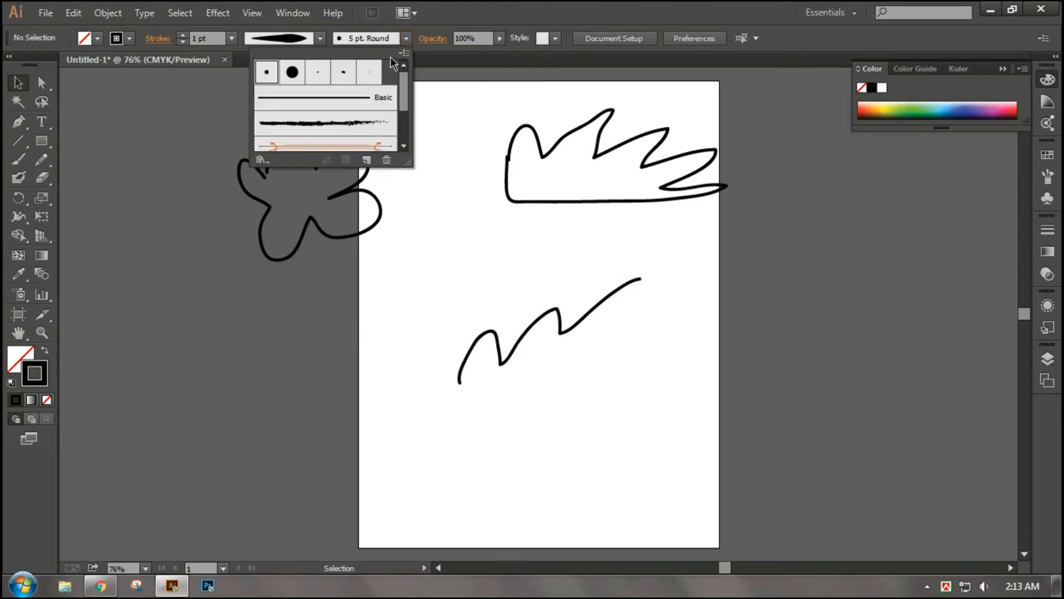
click(309, 122)
click(597, 372)
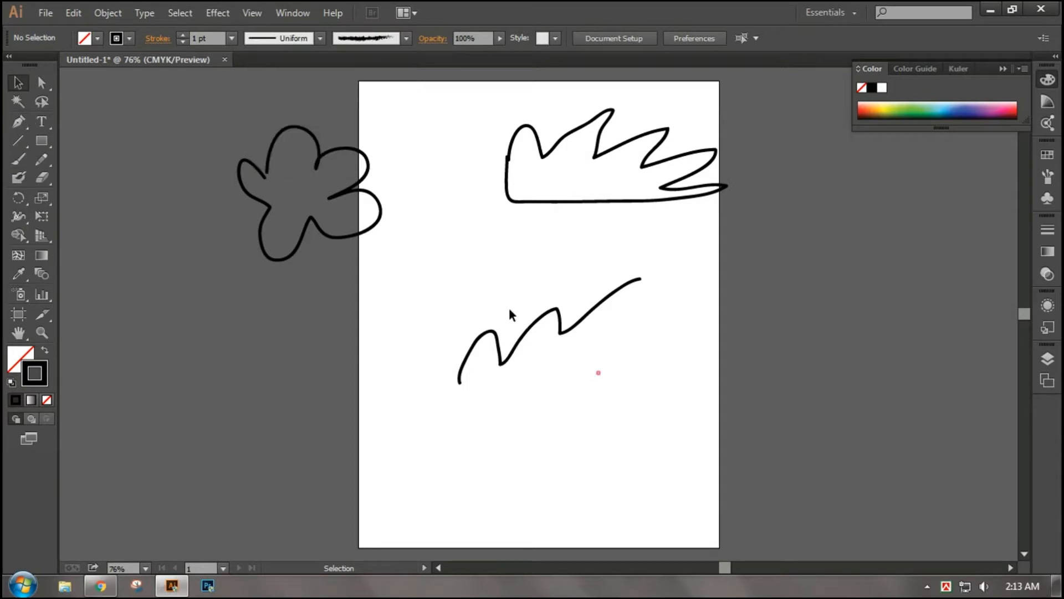
drag(566, 366, 433, 276)
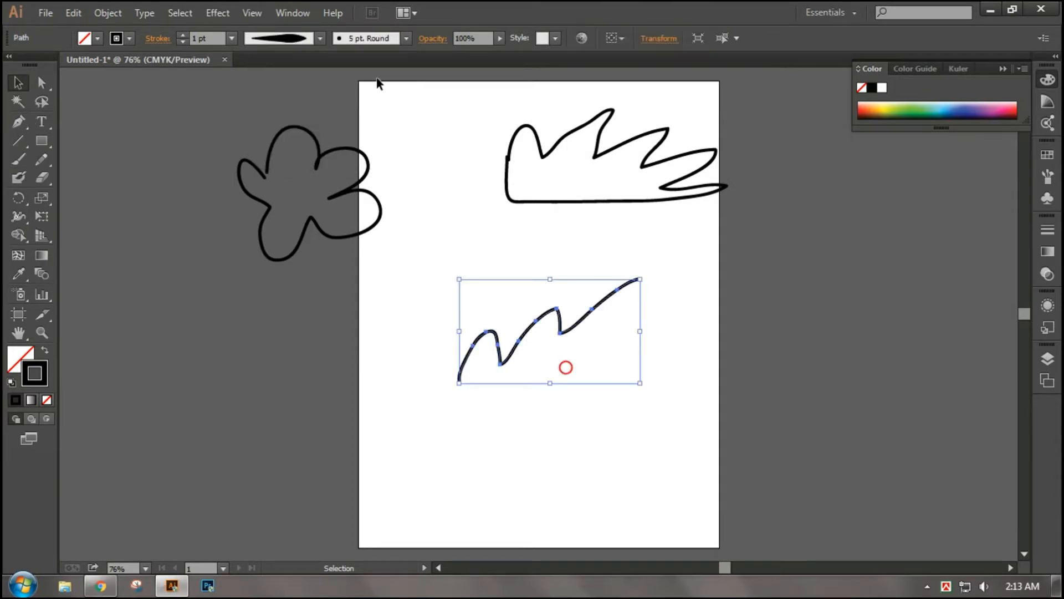
click(405, 38)
click(351, 121)
click(504, 435)
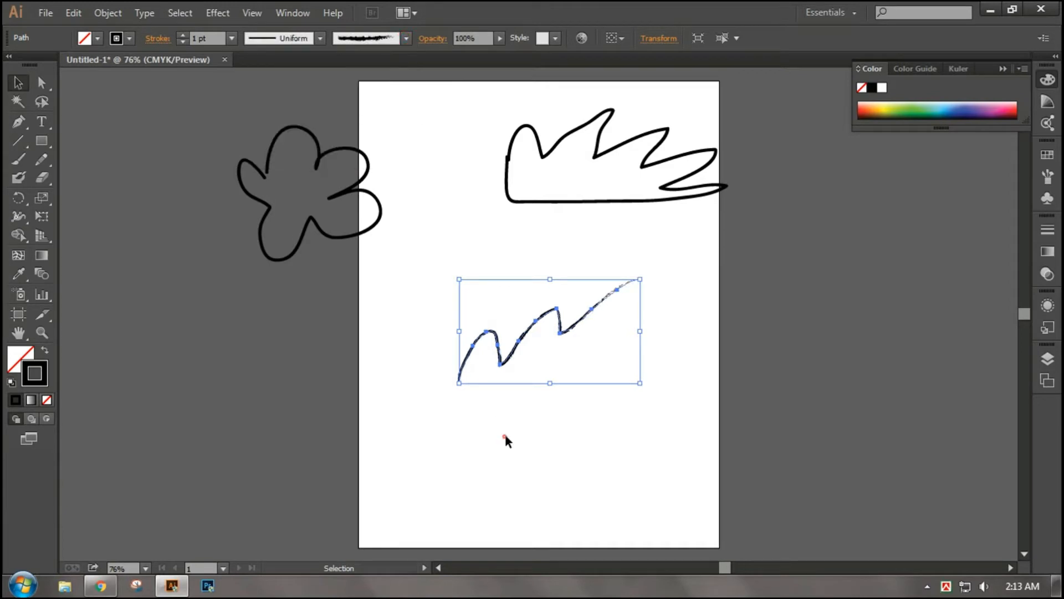
click(557, 459)
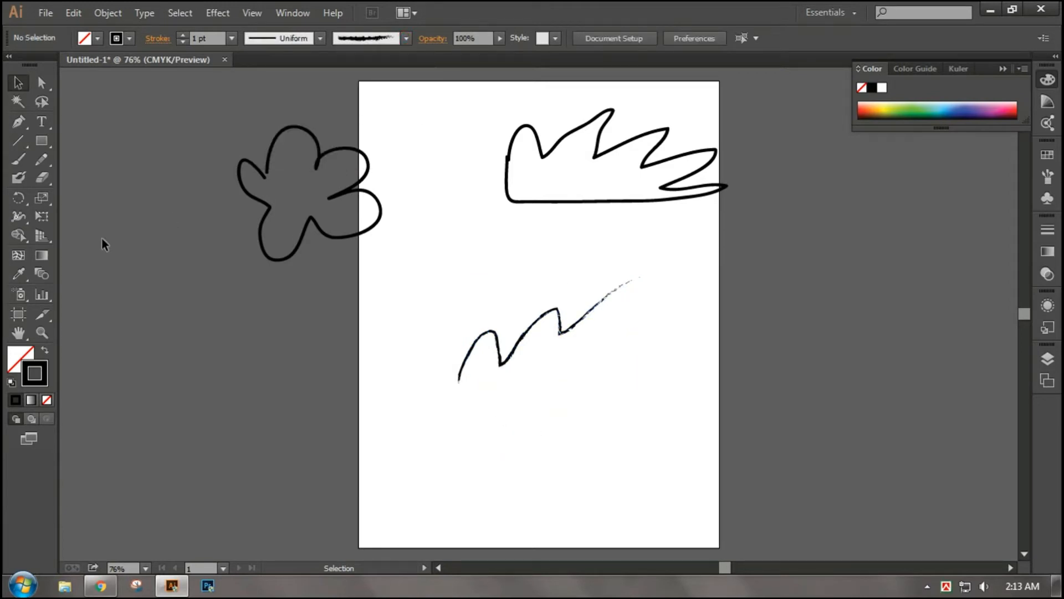
Step: Paint several freehand straight and curved strokes over the middle of the artboard with the rough charcoal-like brush
click(19, 159)
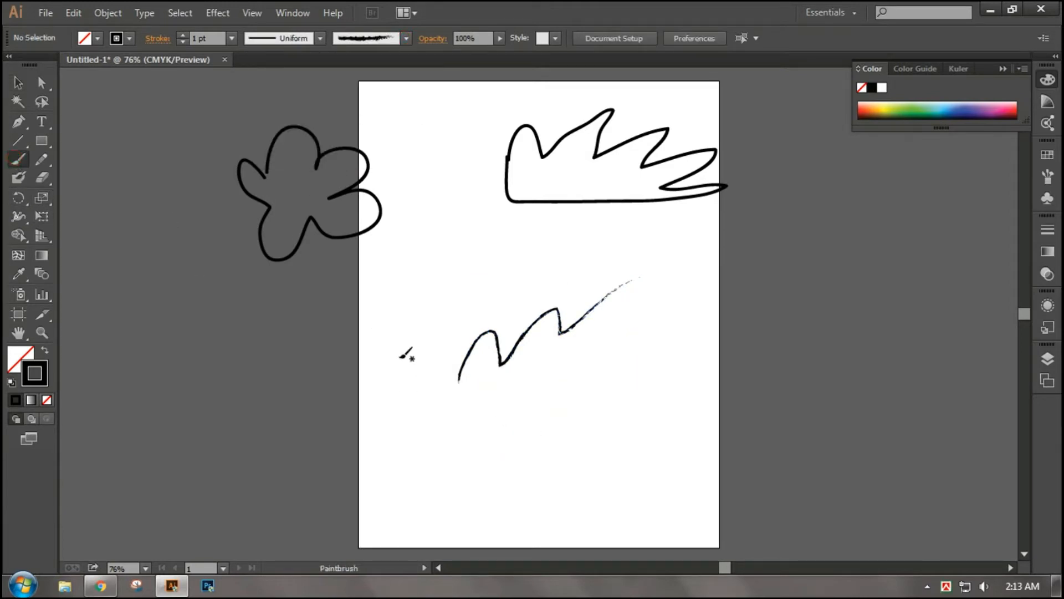
drag(400, 355, 534, 286)
drag(432, 421, 641, 340)
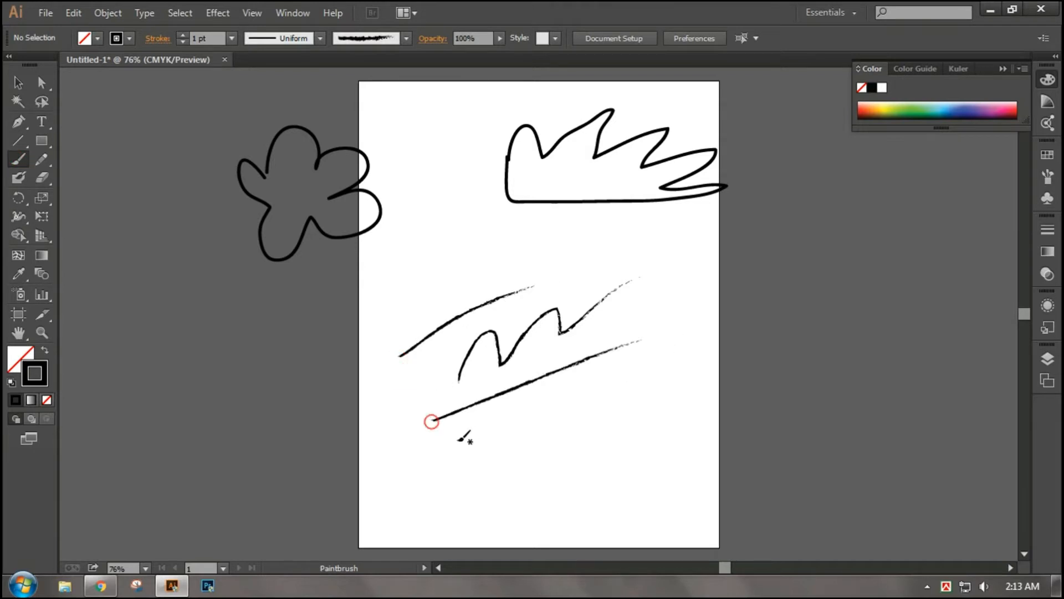
mouse_move(456, 442)
mouse_down()
mouse_move(502, 380)
mouse_move(587, 459)
mouse_move(705, 270)
mouse_up()
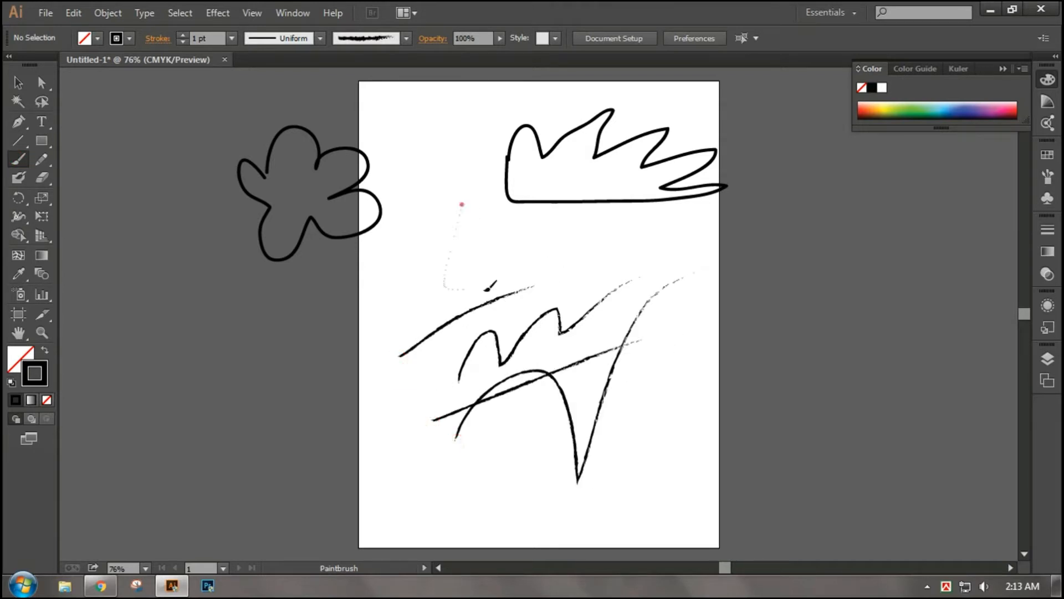
mouse_move(484, 288)
mouse_down()
mouse_move(483, 374)
mouse_move(770, 371)
mouse_up()
mouse_move(538, 256)
mouse_down()
mouse_move(575, 251)
mouse_move(676, 177)
mouse_up()
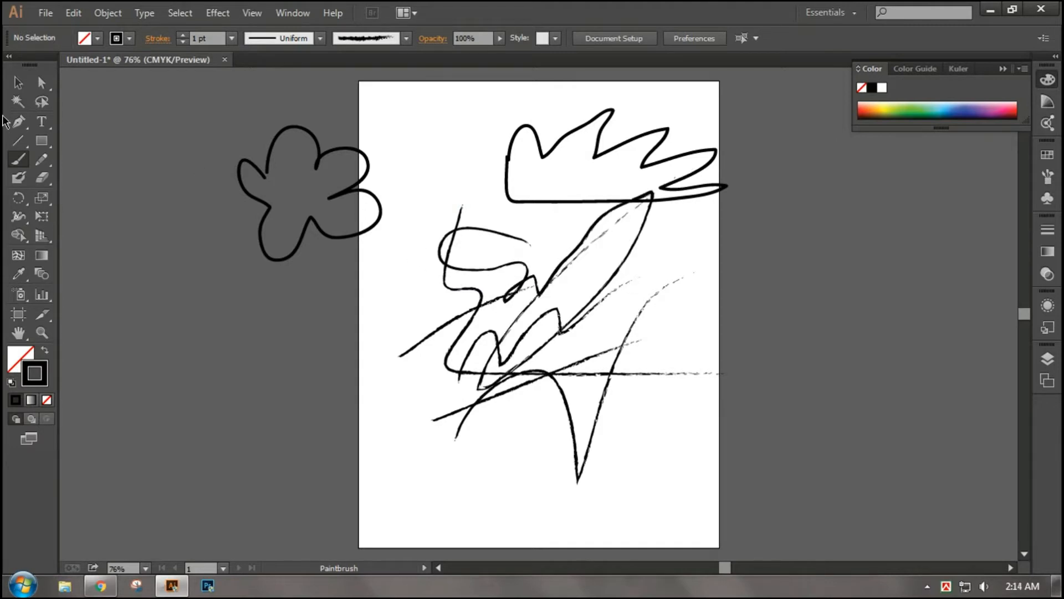
Step: Select all painted shapes and strokes on and beside the artboard and delete them
key(v)
drag(171, 168, 718, 375)
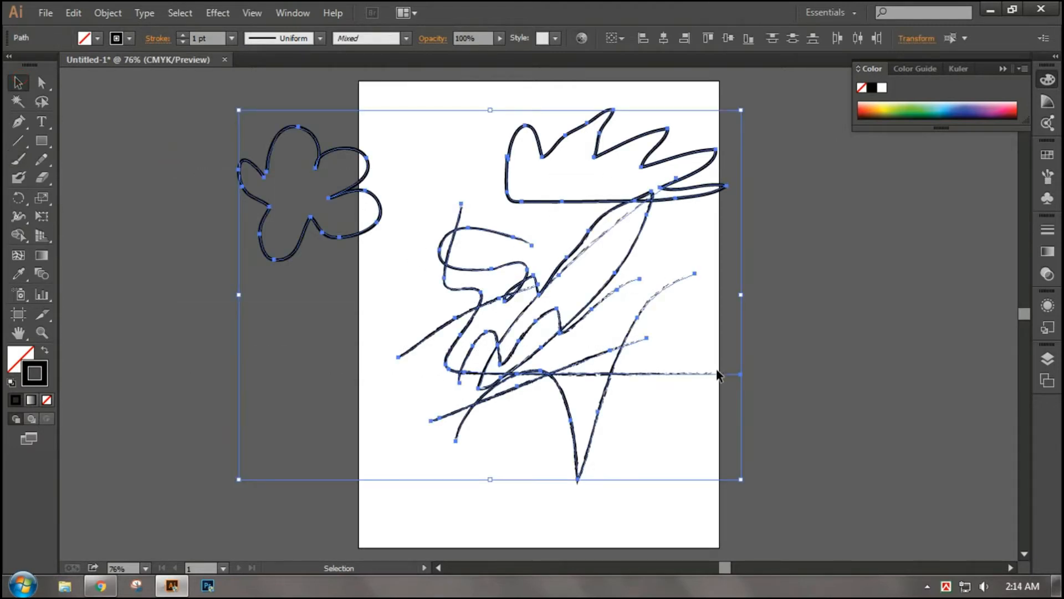
key(Delete)
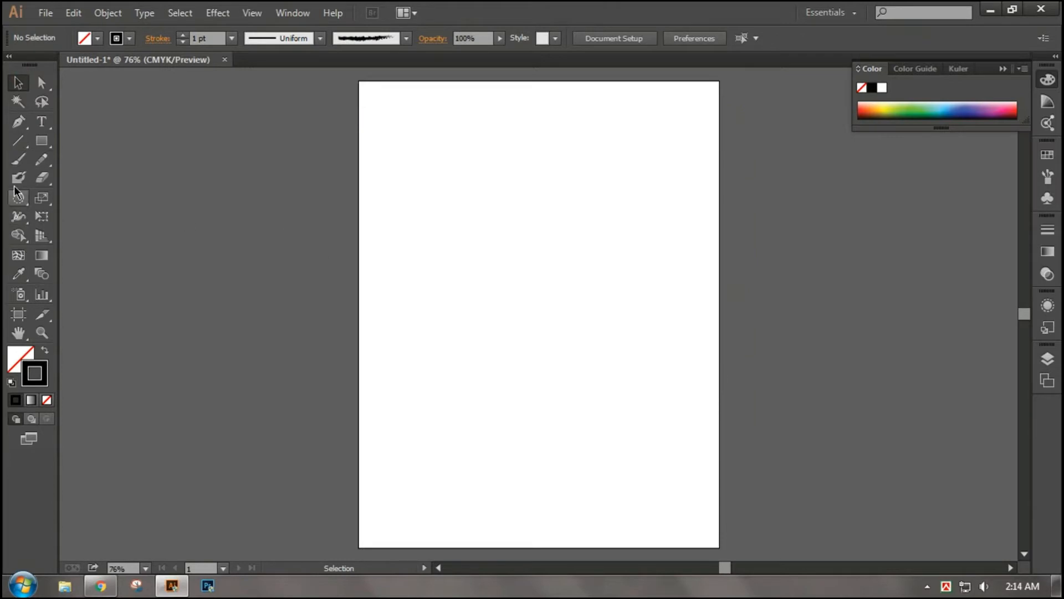
Step: Paint a freehand signature with a short slanted bar and a long looping underline across the upper artboard
click(18, 159)
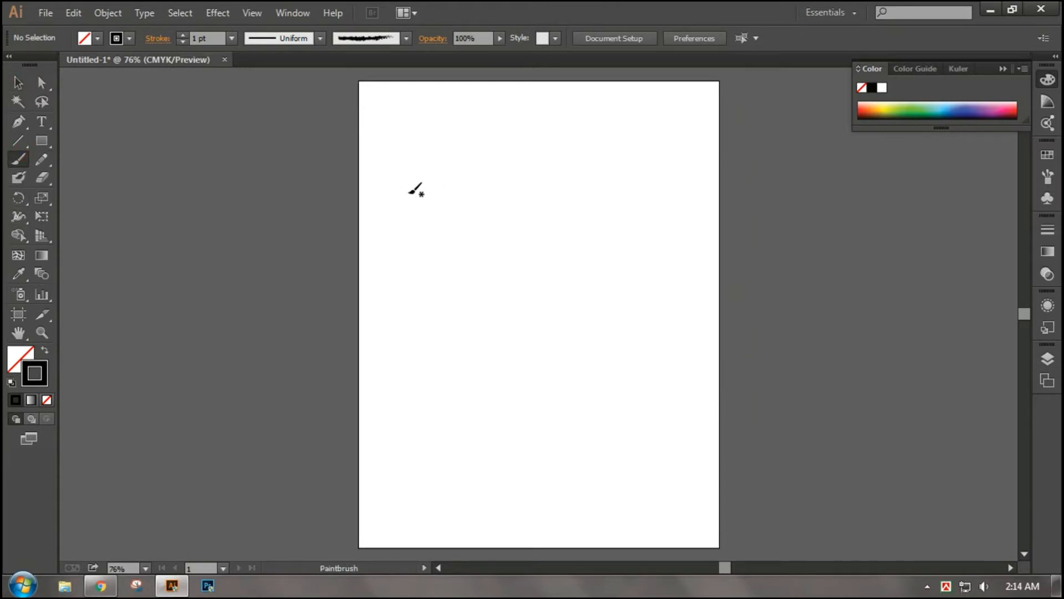
mouse_move(392, 198)
mouse_down()
mouse_move(443, 183)
mouse_move(452, 259)
mouse_move(482, 211)
mouse_up()
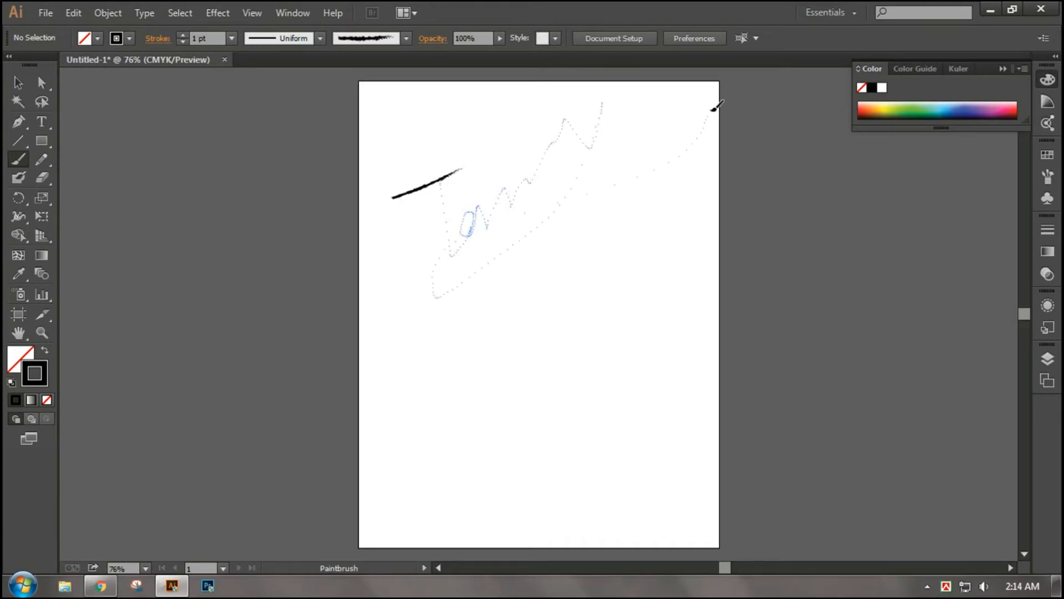
drag(715, 109, 714, 110)
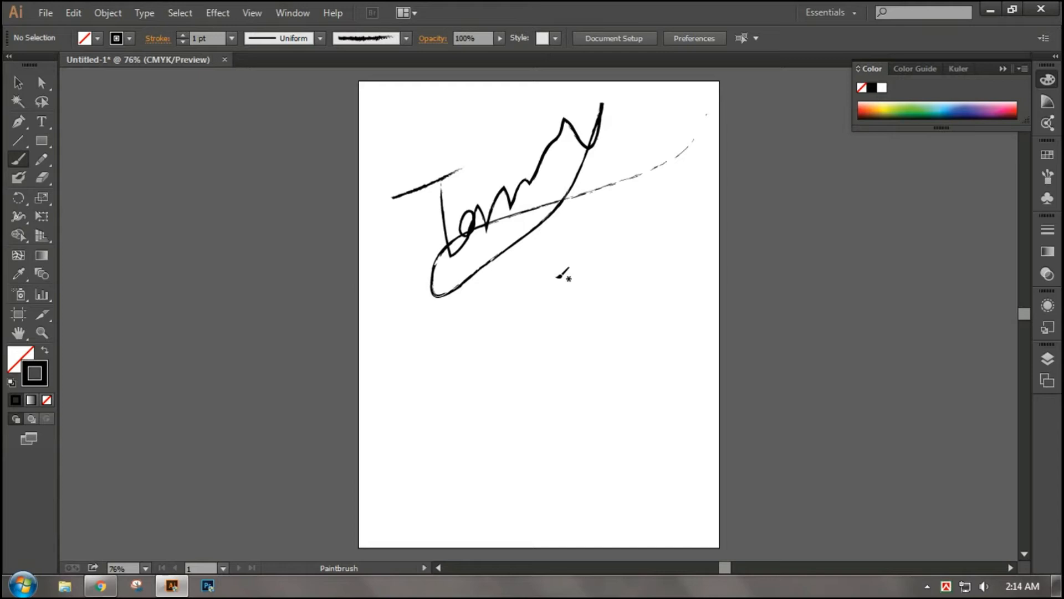
Step: Move the whole painted signature left so it partly leaves the artboard, and deselect it
click(18, 82)
drag(571, 309, 402, 194)
drag(481, 224, 289, 240)
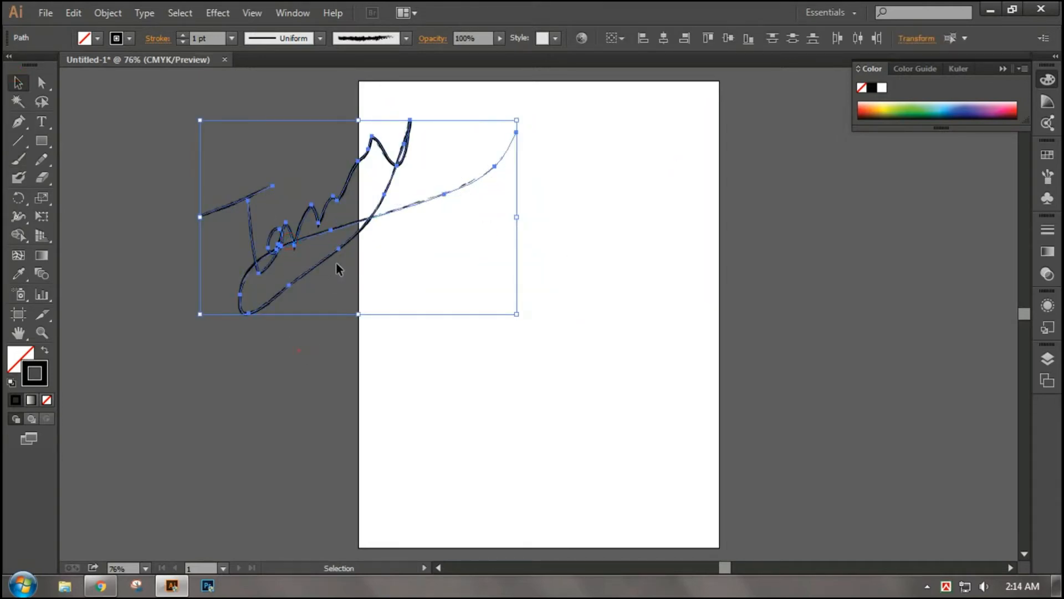
click(298, 349)
Step: Reposition the signature's long looping stroke separately from its short bar and delete both strokes
click(310, 216)
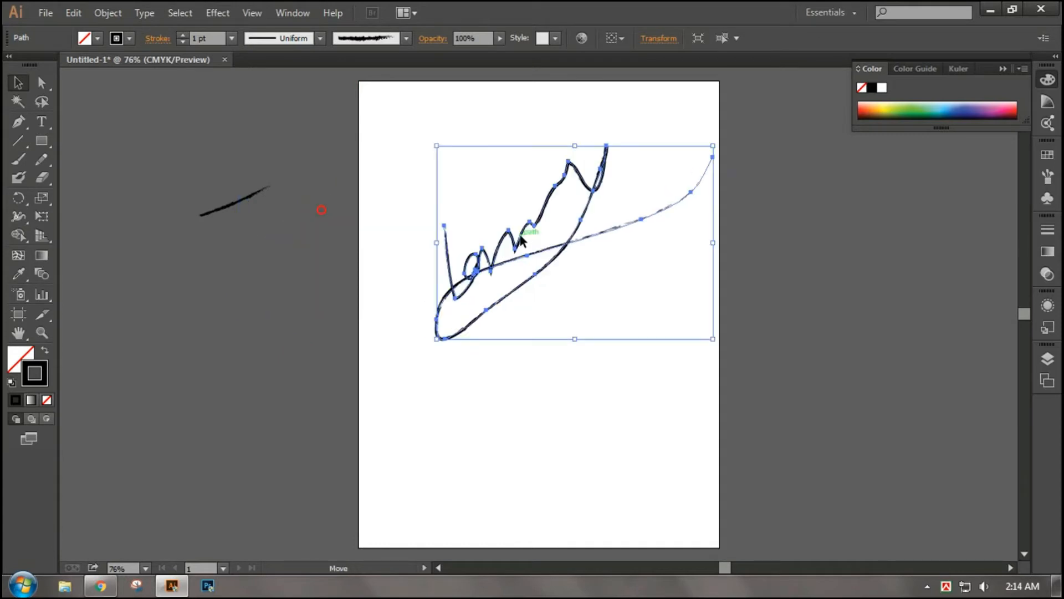
drag(326, 217, 235, 217)
click(520, 235)
drag(300, 371, 239, 213)
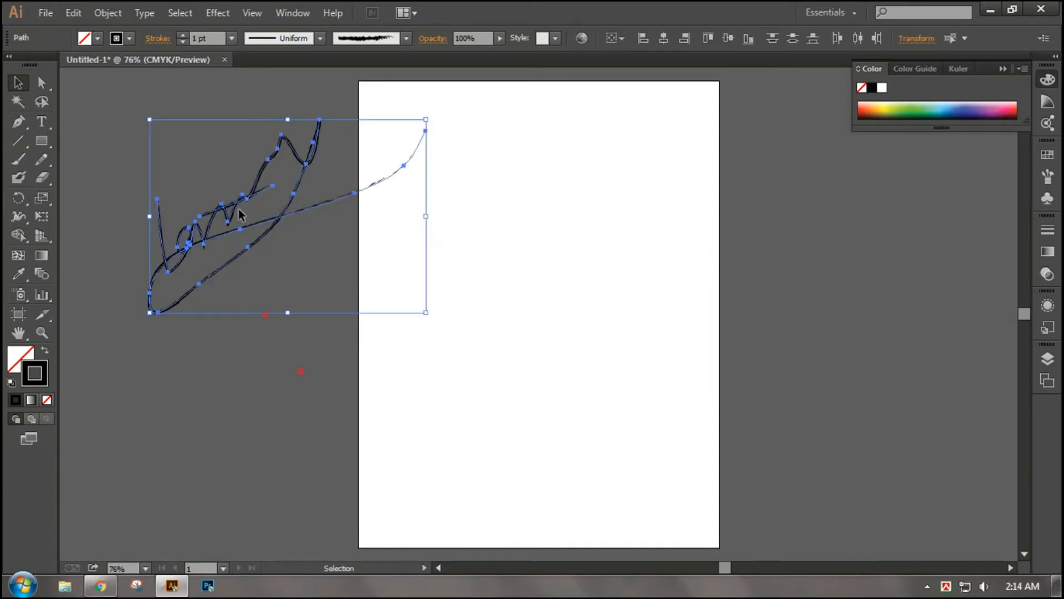
key(Delete)
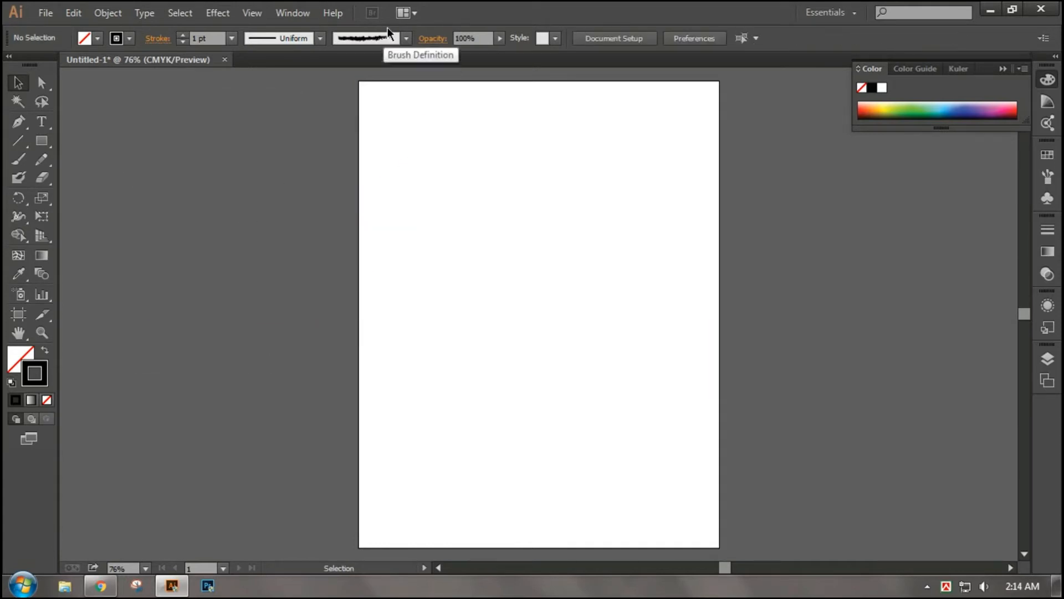
Step: Review the brush options of the Charcoal - Feather brush, toggle Flip Along on and off, and discard the dialog
click(406, 38)
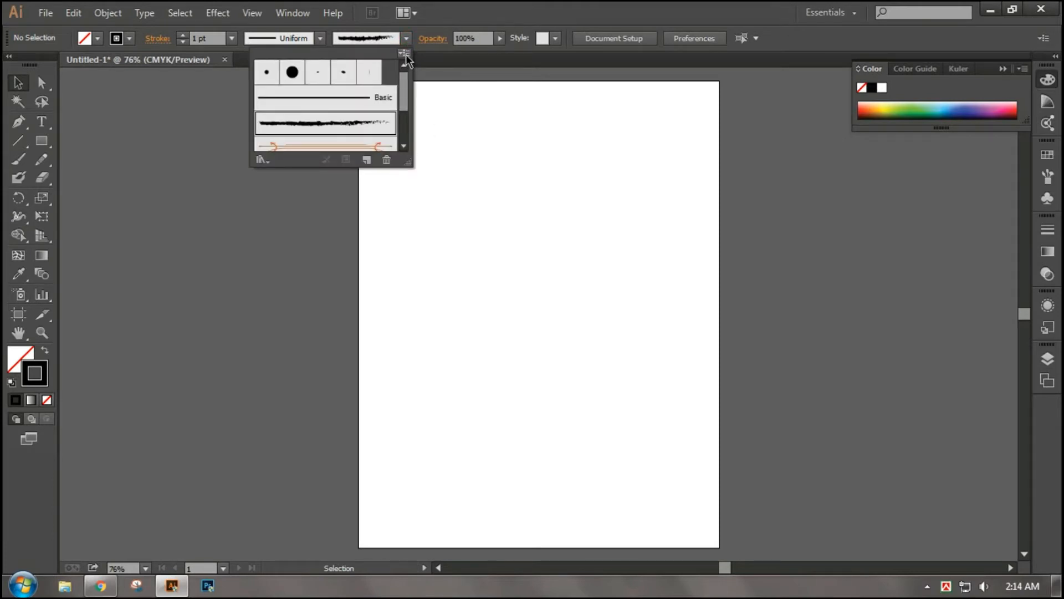
click(404, 54)
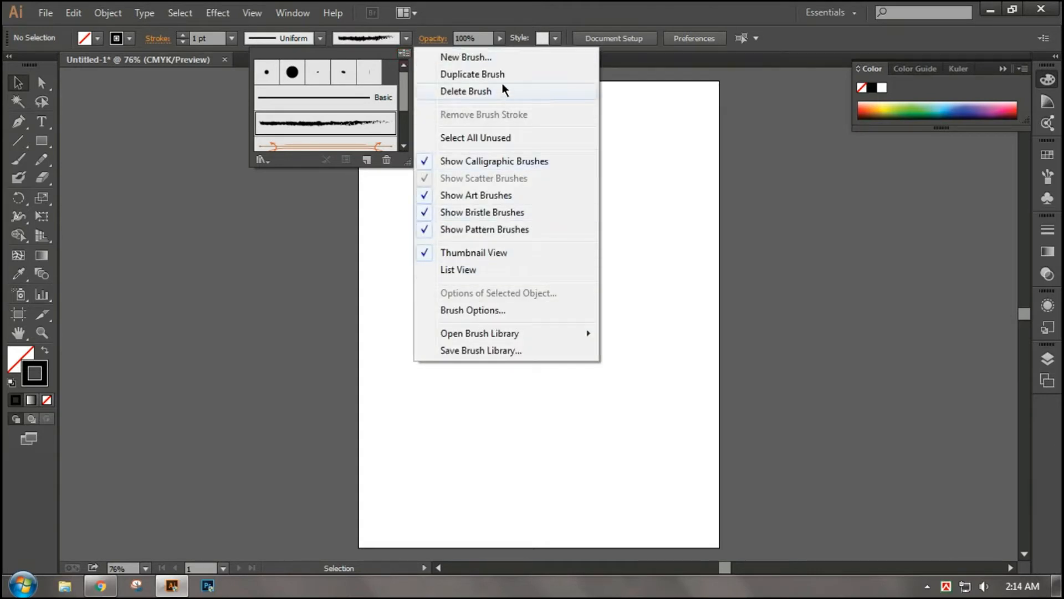
click(464, 311)
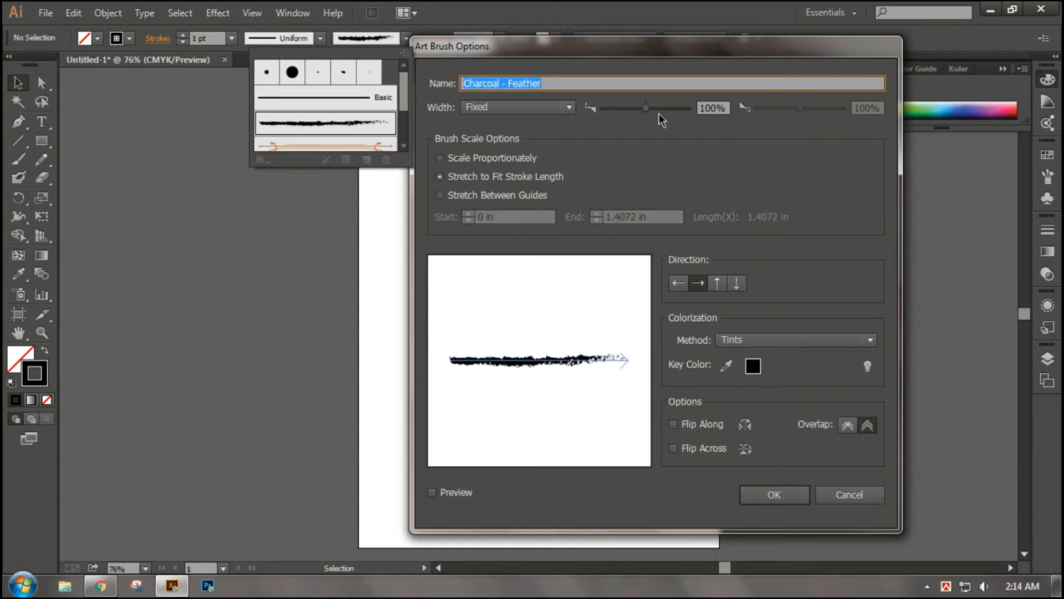
click(673, 425)
click(674, 425)
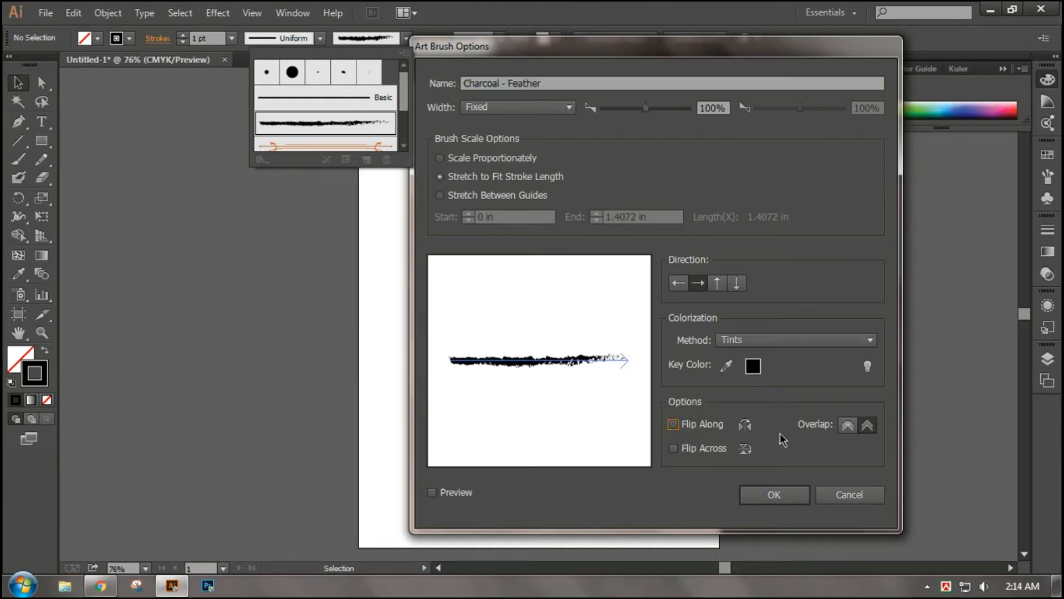
click(872, 493)
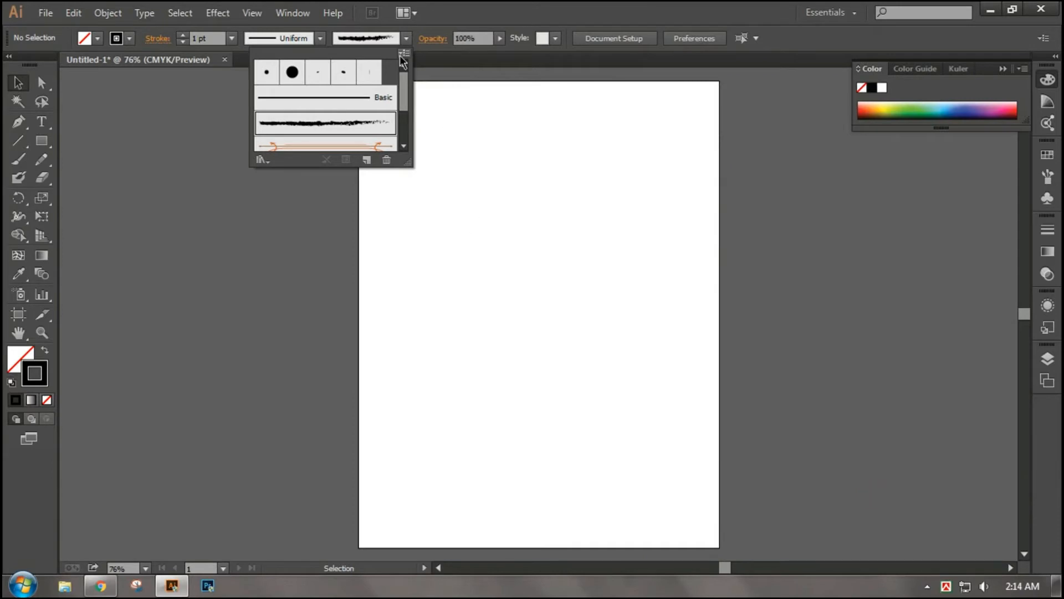
Step: Browse the available brush library categories, including Vector Packs, without opening a library
click(401, 58)
mouse_move(537, 330)
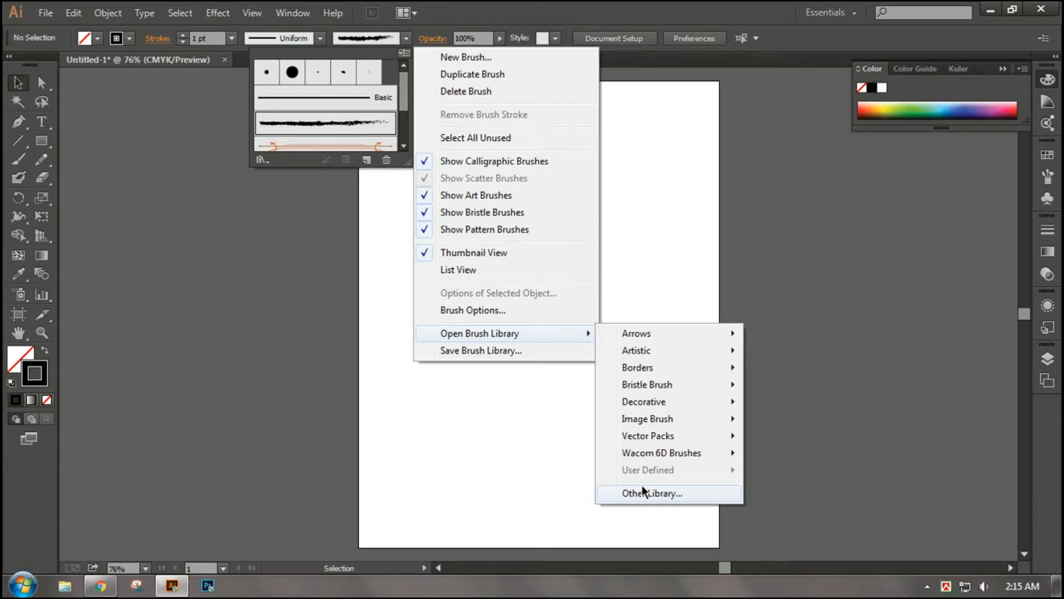
mouse_move(678, 435)
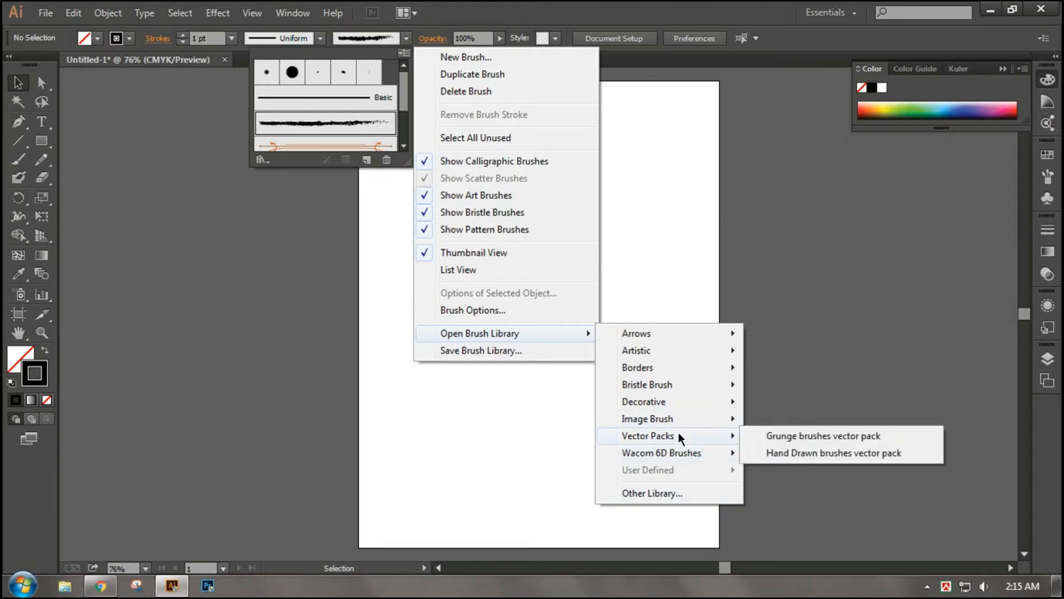
click(331, 121)
Step: Choose the 6.00 bristle brush and paint a wavy line crossed by a zigzag stroke in the artboard's upper half
scroll(380, 112, down, 2)
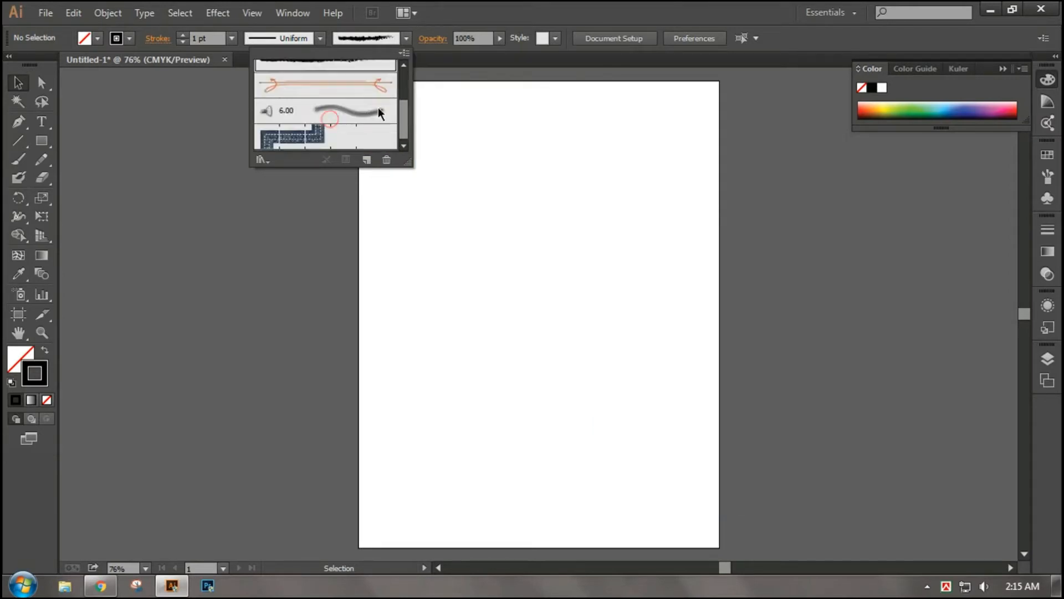
click(345, 114)
click(17, 160)
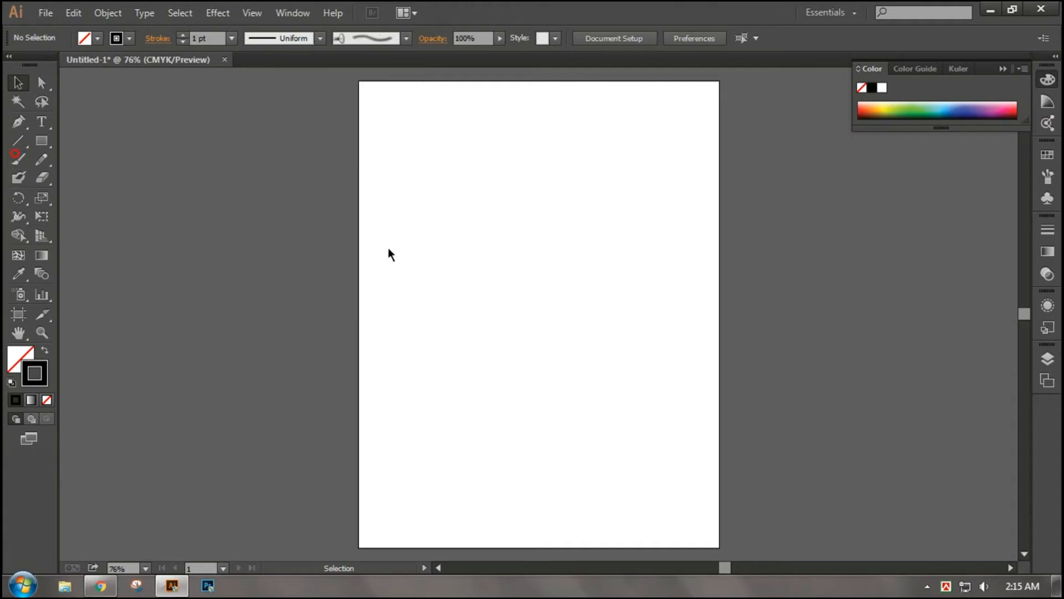
click(18, 159)
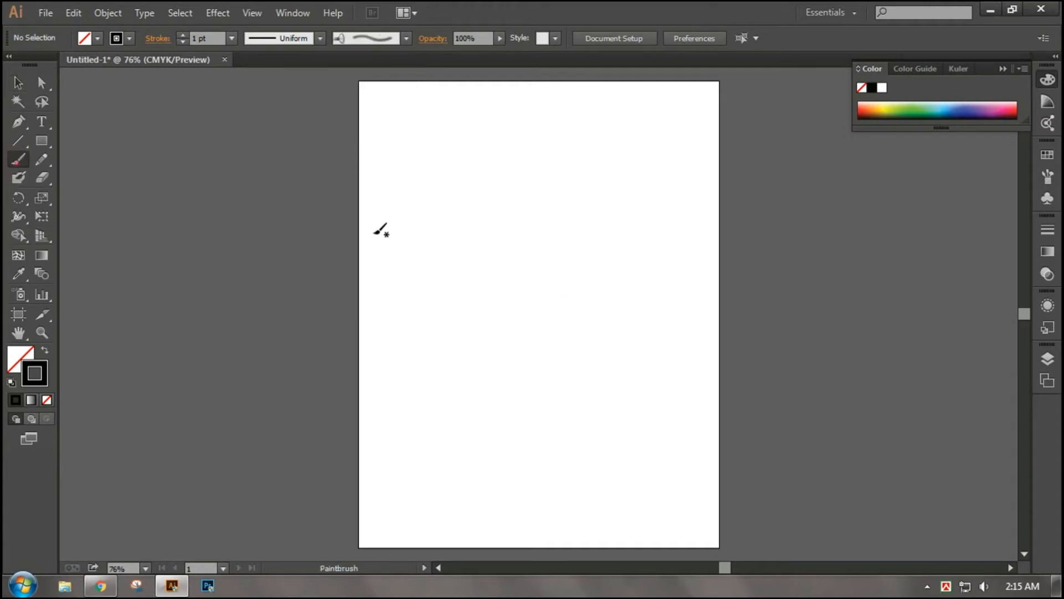
drag(396, 230, 668, 228)
mouse_move(444, 310)
mouse_down()
mouse_move(493, 267)
mouse_move(530, 306)
mouse_move(654, 169)
mouse_up()
Step: Paint three large freehand letters side by side in the artboard's lower half with the bristle brush
mouse_move(455, 354)
mouse_down()
mouse_move(419, 400)
mouse_move(435, 465)
mouse_up()
mouse_move(546, 378)
mouse_down()
mouse_move(523, 421)
mouse_move(547, 387)
mouse_move(572, 423)
mouse_up()
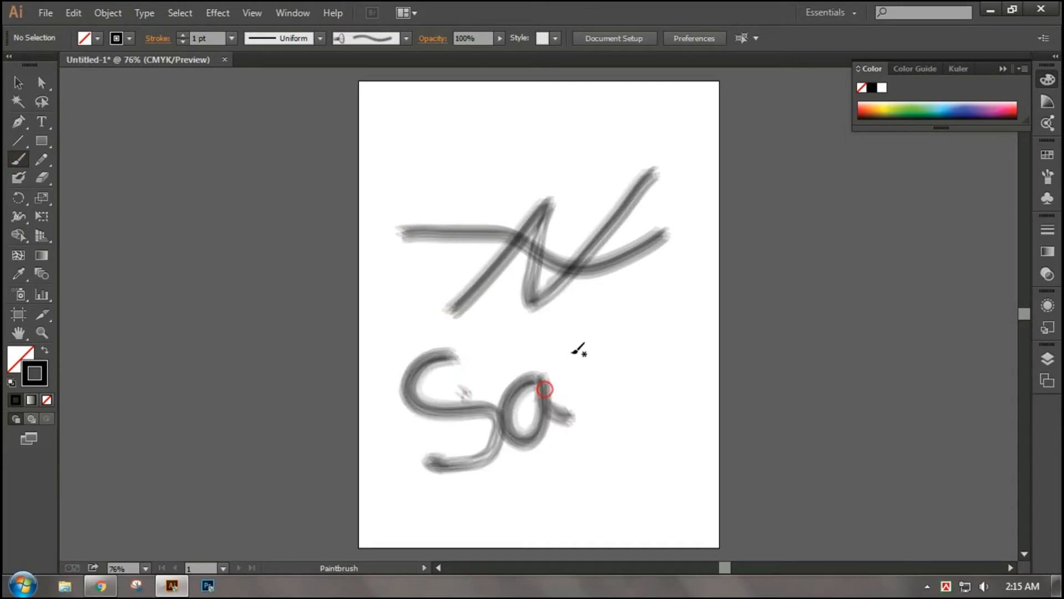
mouse_move(568, 355)
mouse_down()
mouse_move(622, 408)
mouse_move(662, 370)
mouse_up()
Step: Select all bristle brush strokes and letters on the artboard and delete them
click(19, 82)
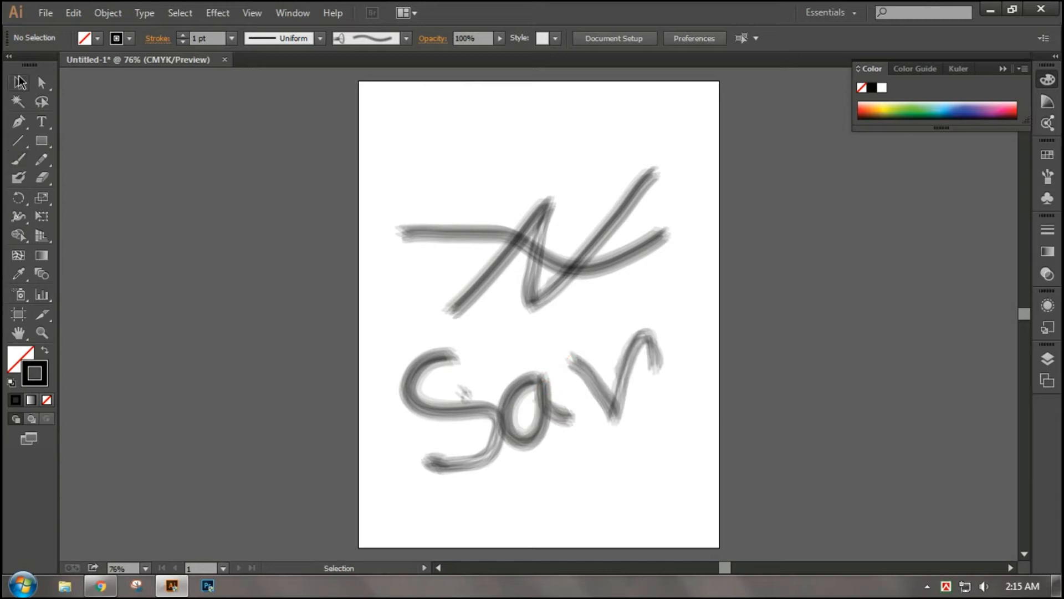
drag(236, 150, 787, 467)
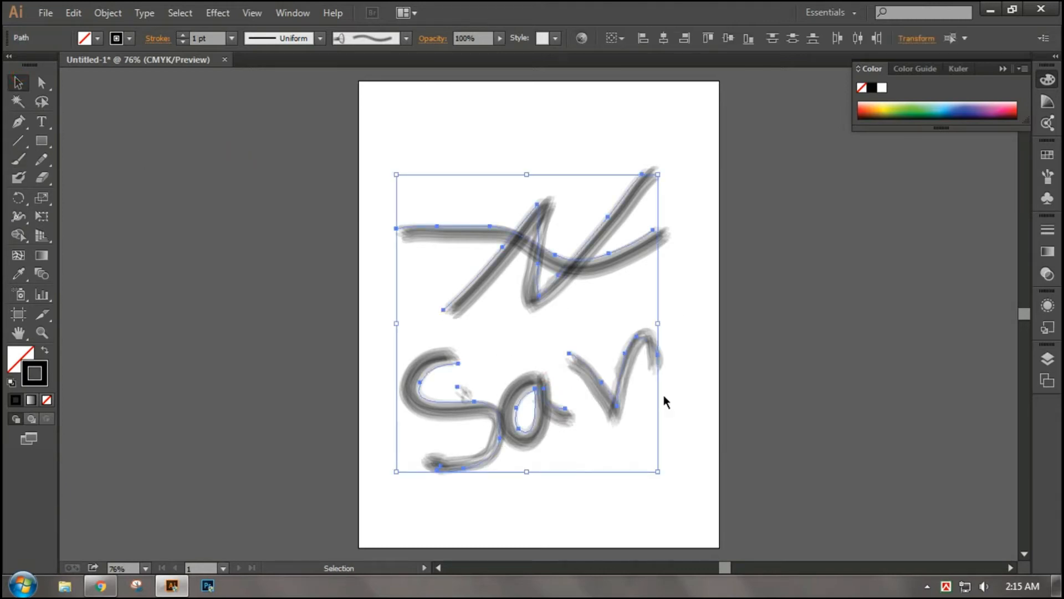
key(Delete)
Step: Paint the freehand letters "FSD" with the bristle brush across the artboard's upper left area
click(18, 159)
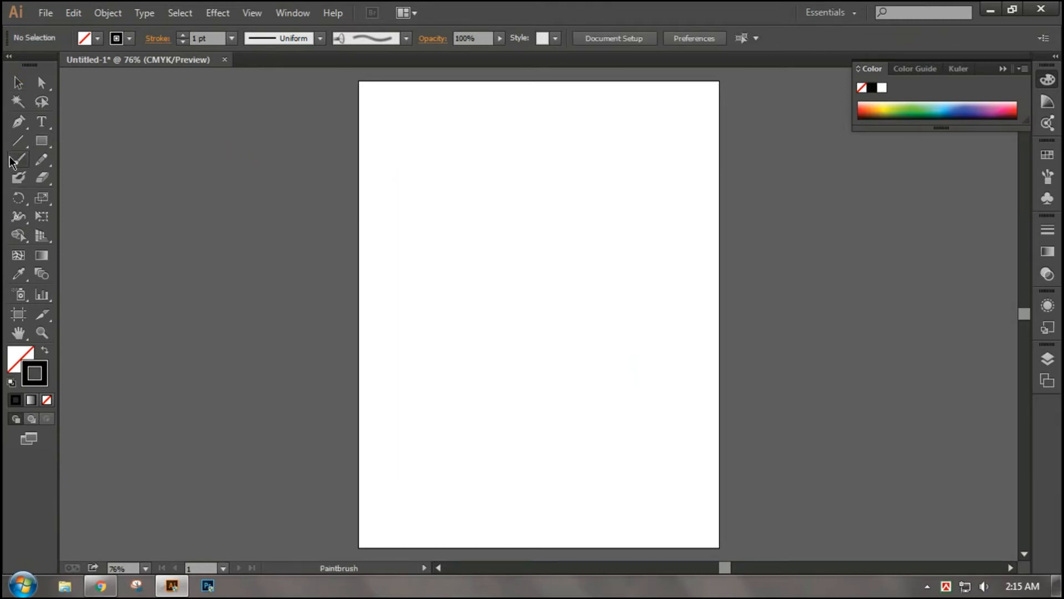
mouse_move(384, 167)
mouse_down()
mouse_move(385, 275)
mouse_move(385, 245)
mouse_move(454, 180)
mouse_move(401, 194)
mouse_move(398, 215)
mouse_move(445, 224)
mouse_move(451, 254)
mouse_up()
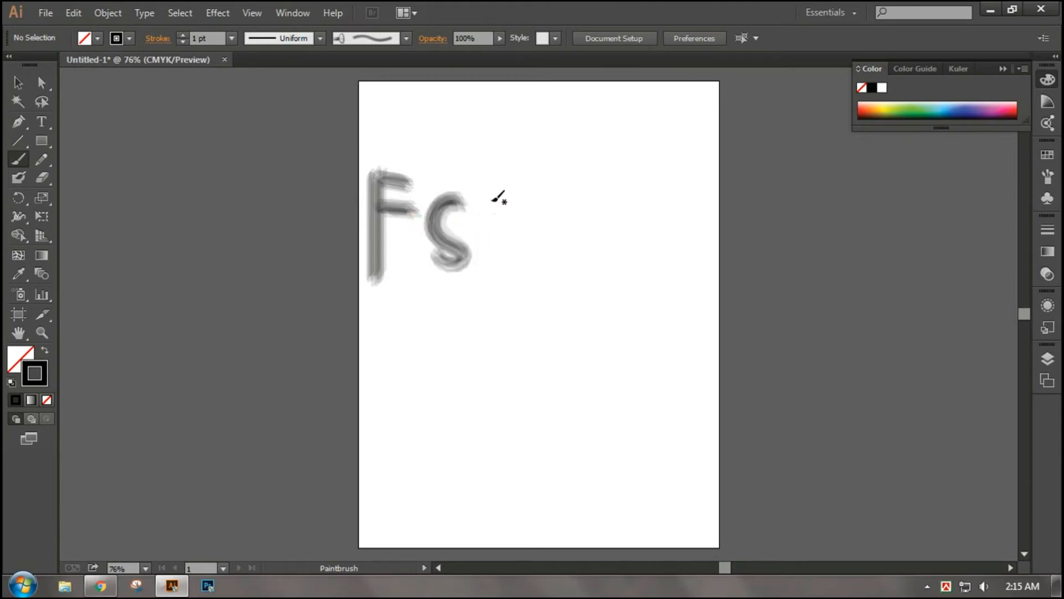
mouse_move(491, 201)
mouse_down()
mouse_move(497, 301)
mouse_move(487, 224)
mouse_move(517, 198)
mouse_move(538, 241)
mouse_move(493, 305)
mouse_up()
Step: Paint the word "Academy" beside the letters, running past the artboard's edge and ending in an underline flourish
mouse_move(604, 185)
mouse_down()
mouse_move(584, 271)
mouse_move(599, 190)
mouse_move(624, 283)
mouse_move(616, 302)
mouse_up()
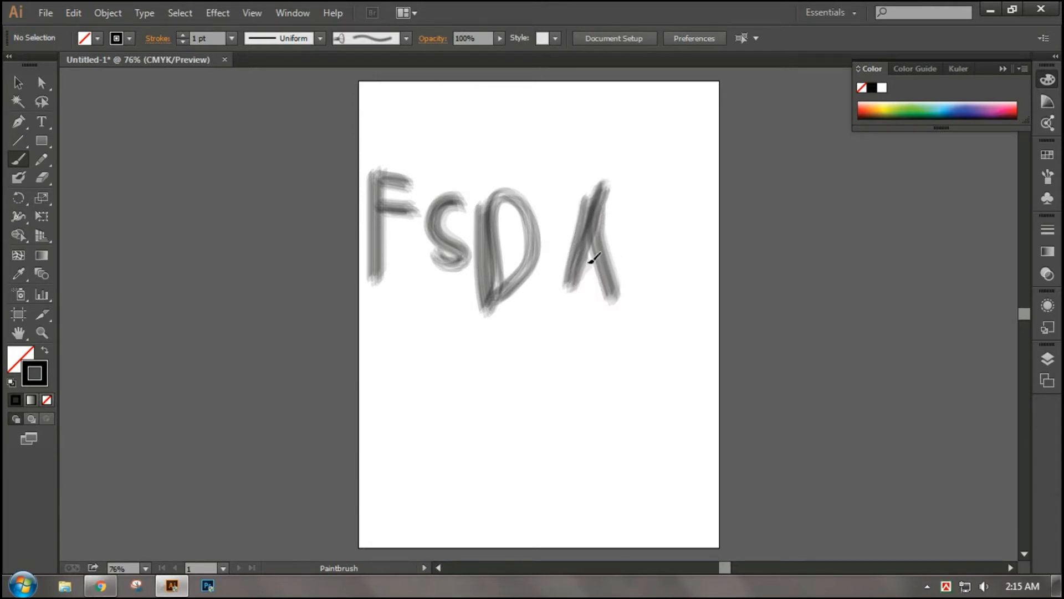
click(585, 262)
mouse_move(649, 226)
mouse_down()
mouse_move(626, 241)
mouse_move(645, 278)
mouse_up()
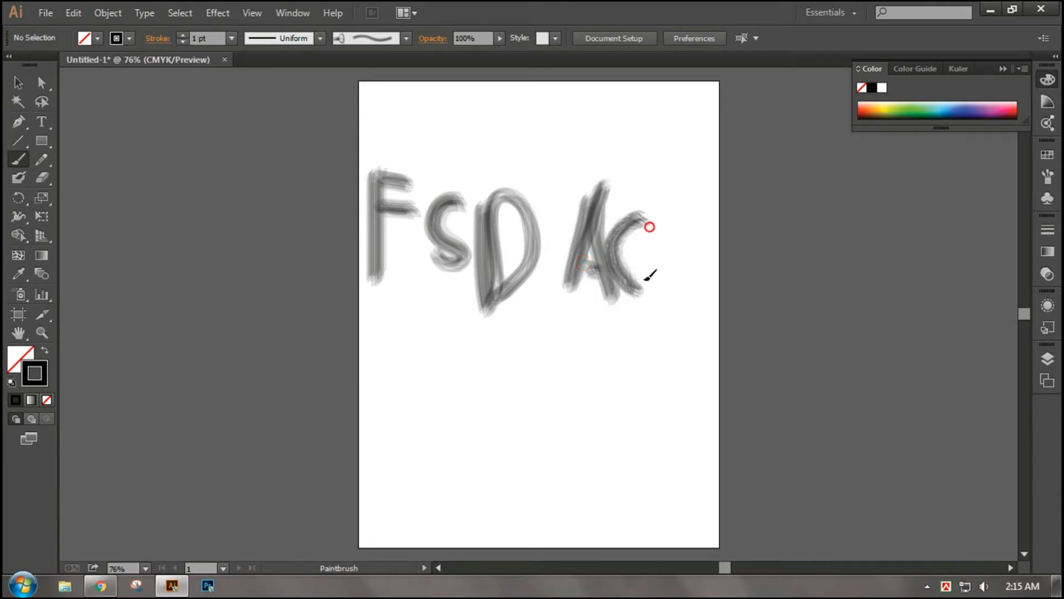
mouse_move(679, 230)
mouse_down()
mouse_move(673, 277)
mouse_move(682, 238)
mouse_move(709, 263)
mouse_up()
mouse_move(725, 177)
mouse_down()
mouse_move(734, 276)
mouse_move(716, 240)
mouse_move(720, 277)
mouse_up()
mouse_move(755, 244)
mouse_down()
mouse_move(754, 269)
mouse_move(784, 277)
mouse_up()
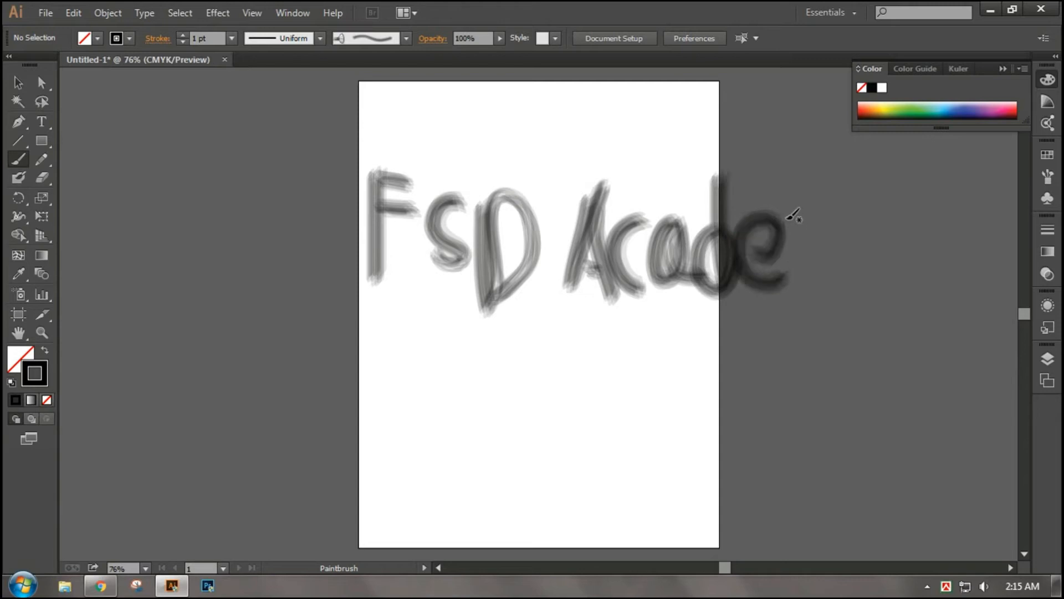
mouse_move(794, 221)
mouse_down()
mouse_move(834, 255)
mouse_move(856, 227)
mouse_move(886, 244)
mouse_move(938, 221)
mouse_move(820, 332)
mouse_move(920, 292)
mouse_up()
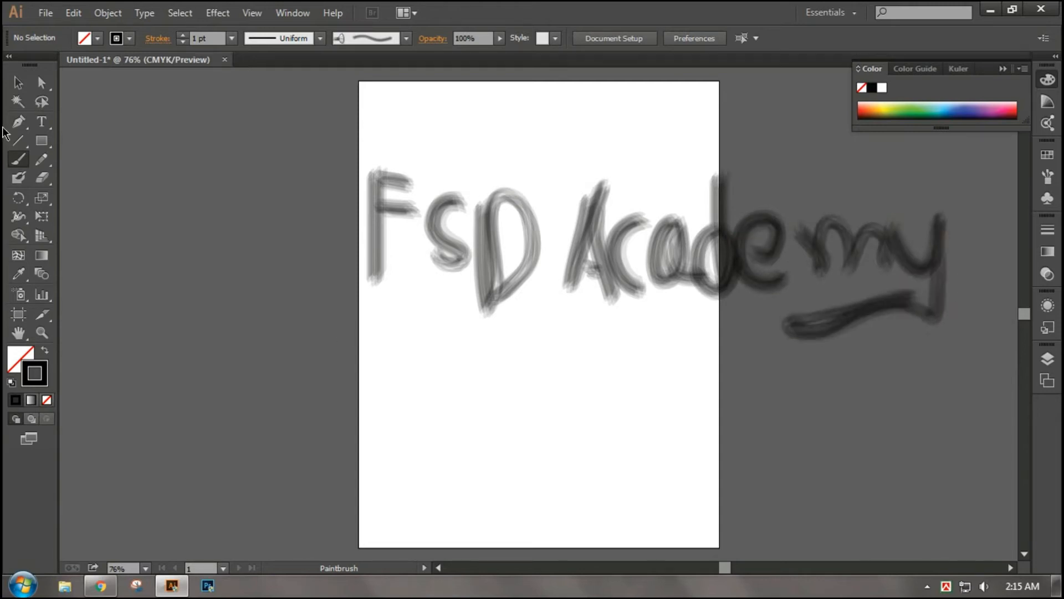
Step: Select the lettering from the "D" through "Academy" and move it up and left over the first letters
click(18, 82)
drag(188, 166, 970, 271)
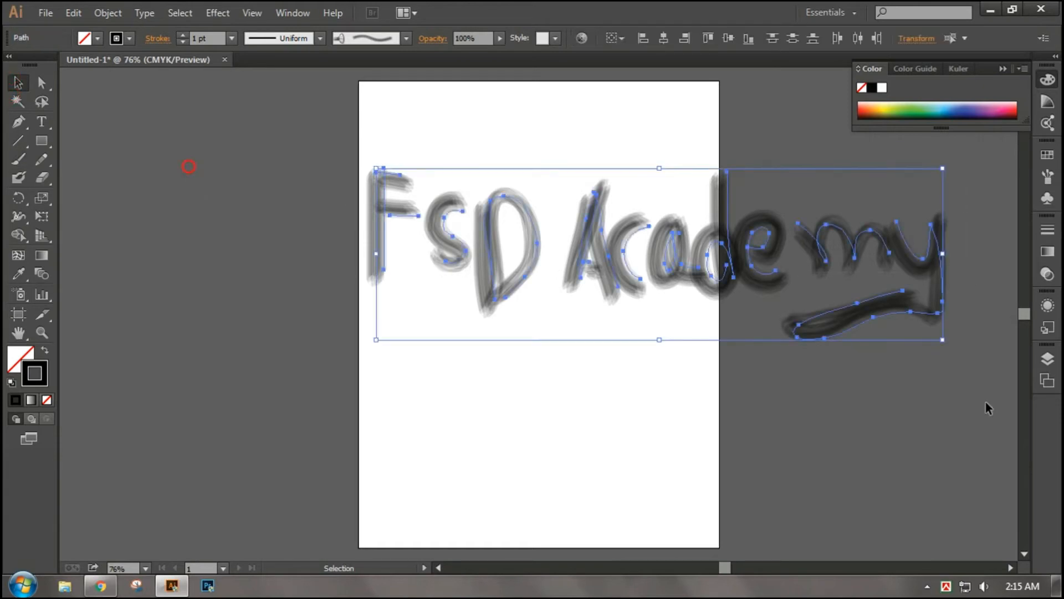
drag(944, 416, 506, 219)
drag(714, 268, 406, 222)
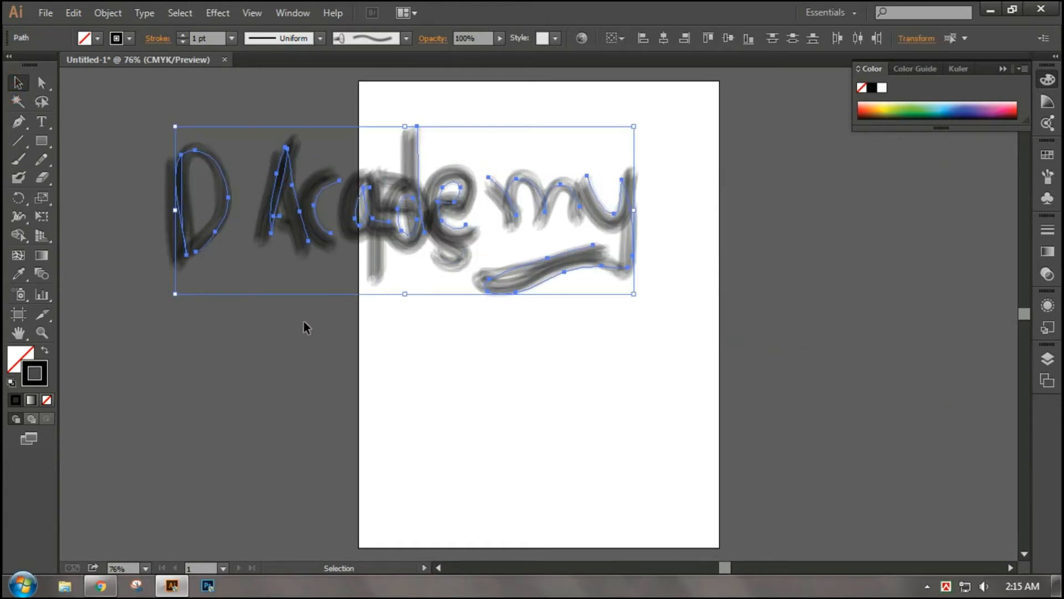
Step: Delete all painted "FSD Academy" lettering, including the letters left of the artboard
drag(834, 410, 315, 128)
key(Delete)
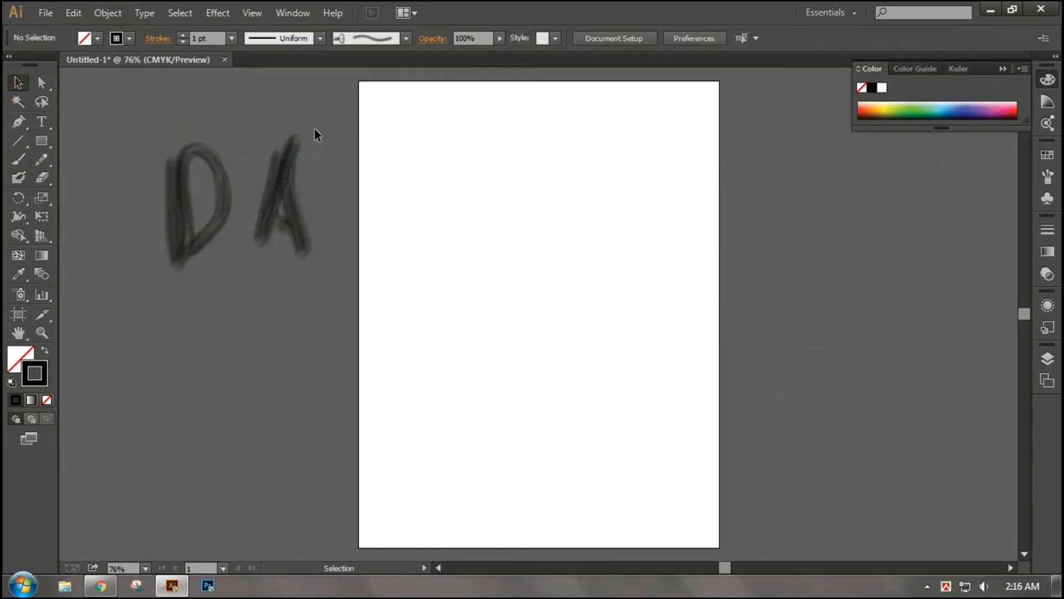
mouse_move(320, 267)
mouse_down()
mouse_move(205, 261)
mouse_move(145, 205)
mouse_up()
key(Delete)
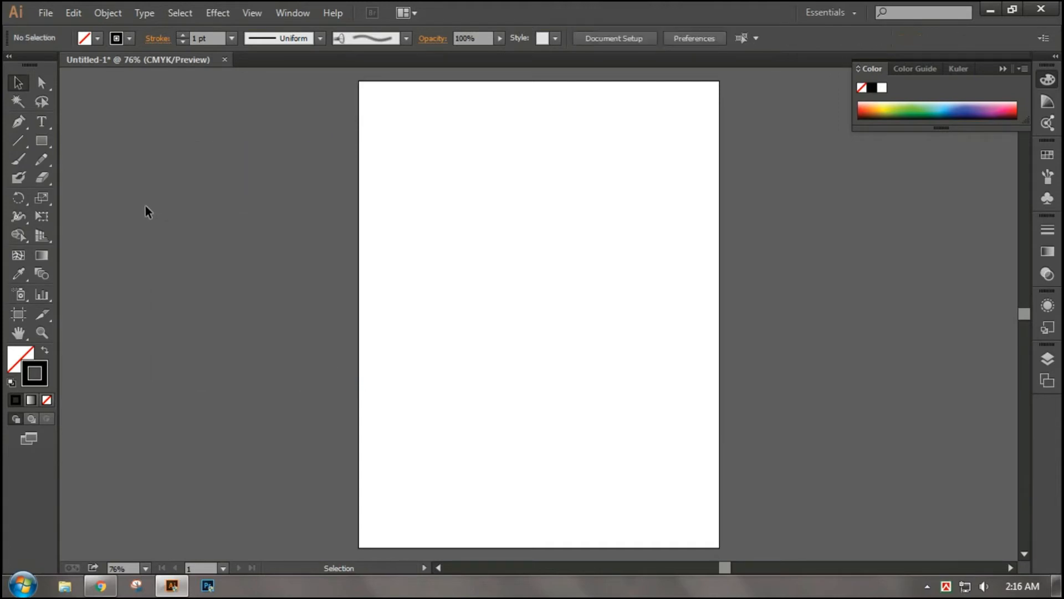
Step: Paint a long horizontal stroke and a vertical stroke crossing it, using the orange ornamental brush with curled ends
click(407, 38)
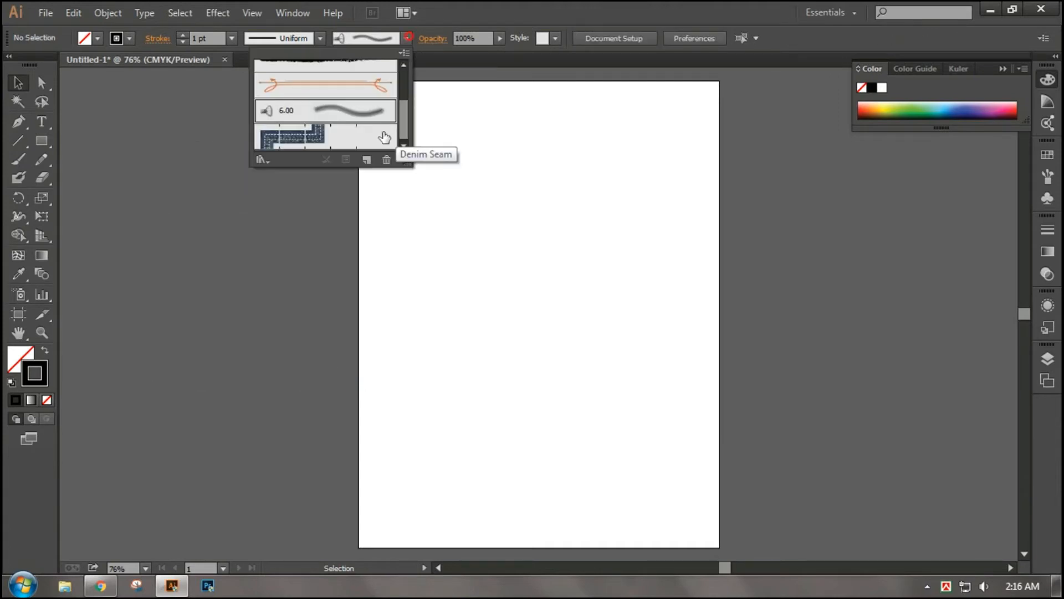
click(333, 86)
click(18, 159)
drag(415, 212, 631, 234)
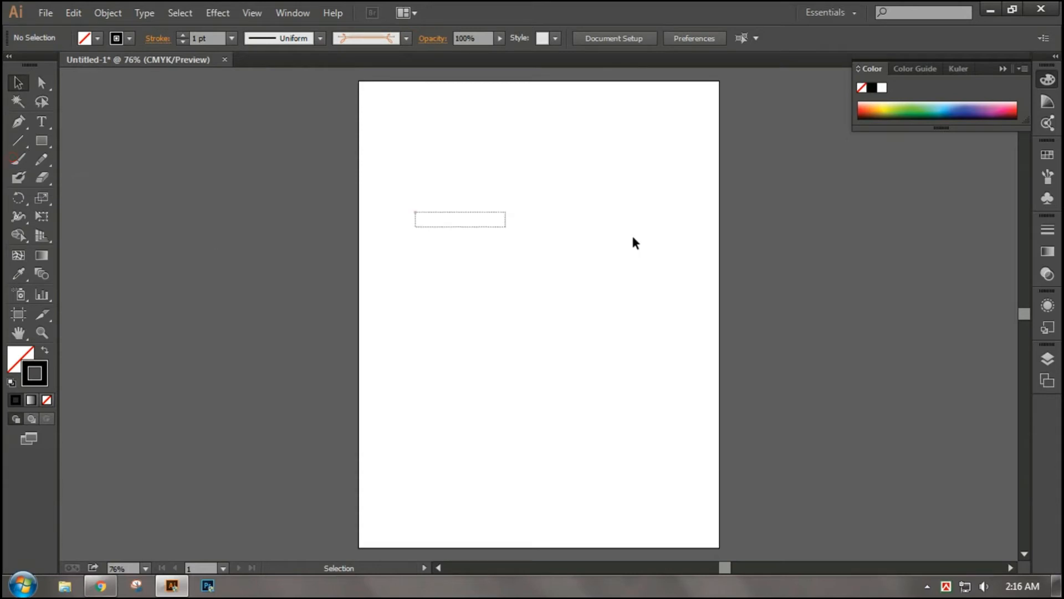
click(359, 36)
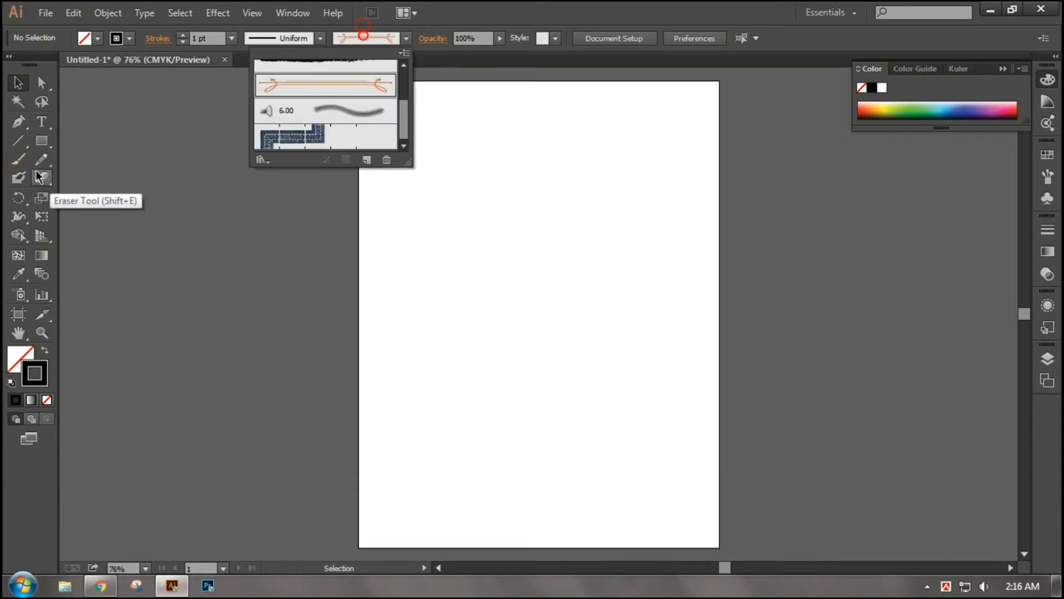
click(18, 160)
click(20, 159)
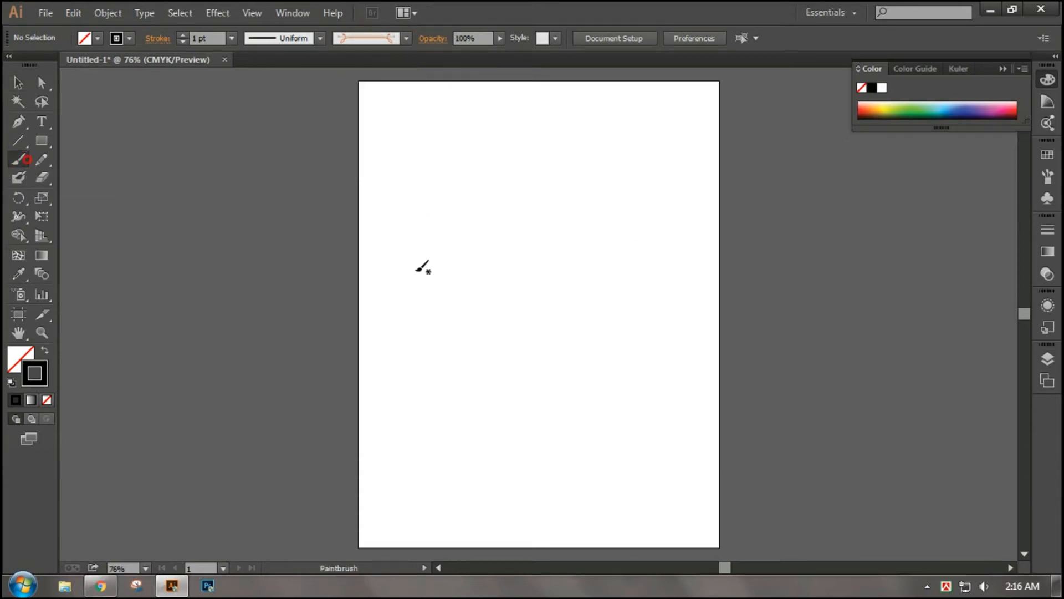
drag(688, 258, 688, 259)
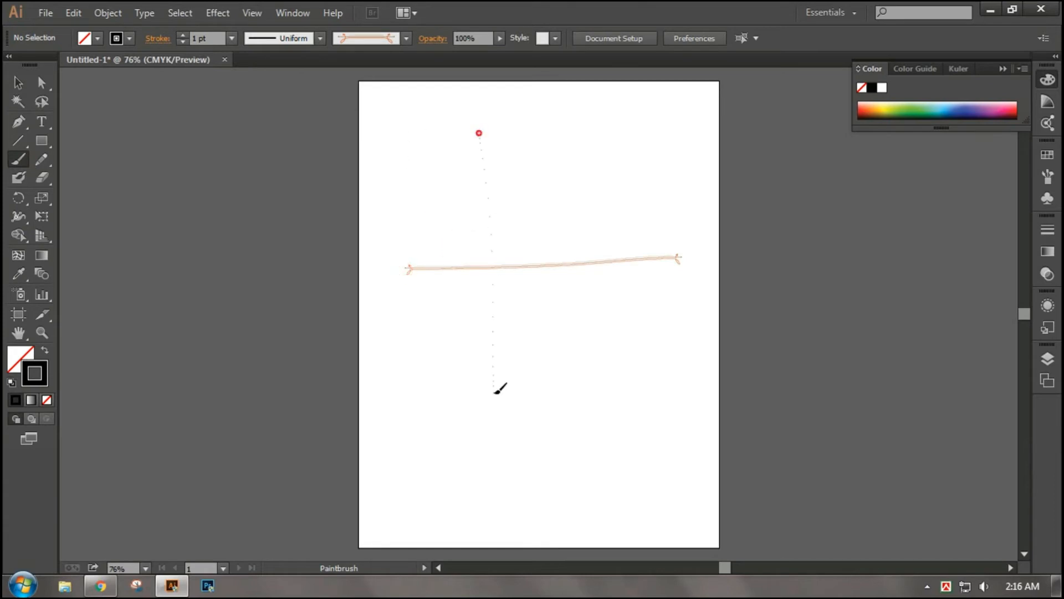
drag(495, 391, 495, 391)
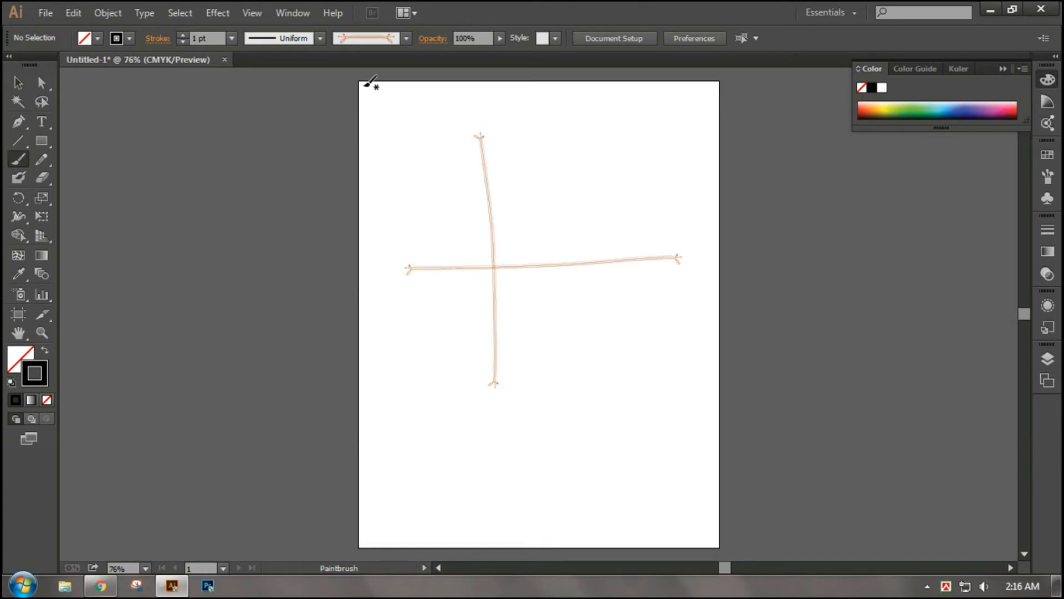
Step: Paint one continuous border stroke around the artboard from its upper left corner, leaving a small gap before the start
mouse_move(366, 84)
mouse_down()
mouse_move(378, 225)
mouse_move(377, 381)
mouse_up()
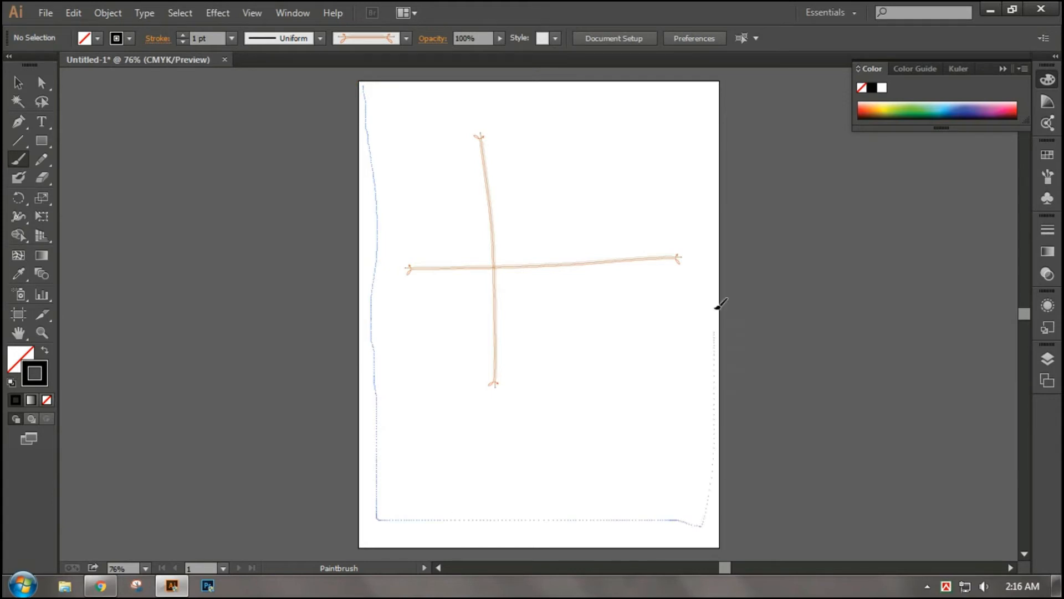
drag(716, 308, 710, 98)
drag(422, 115, 409, 114)
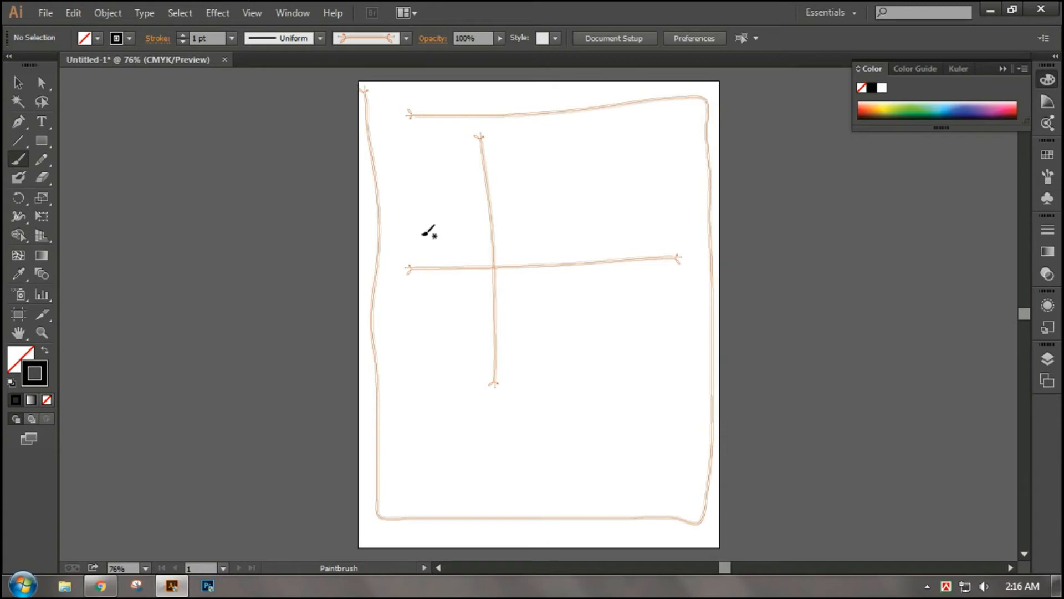
Step: Delete the border and both crossing brush strokes from the artboard
click(17, 82)
drag(216, 123, 689, 323)
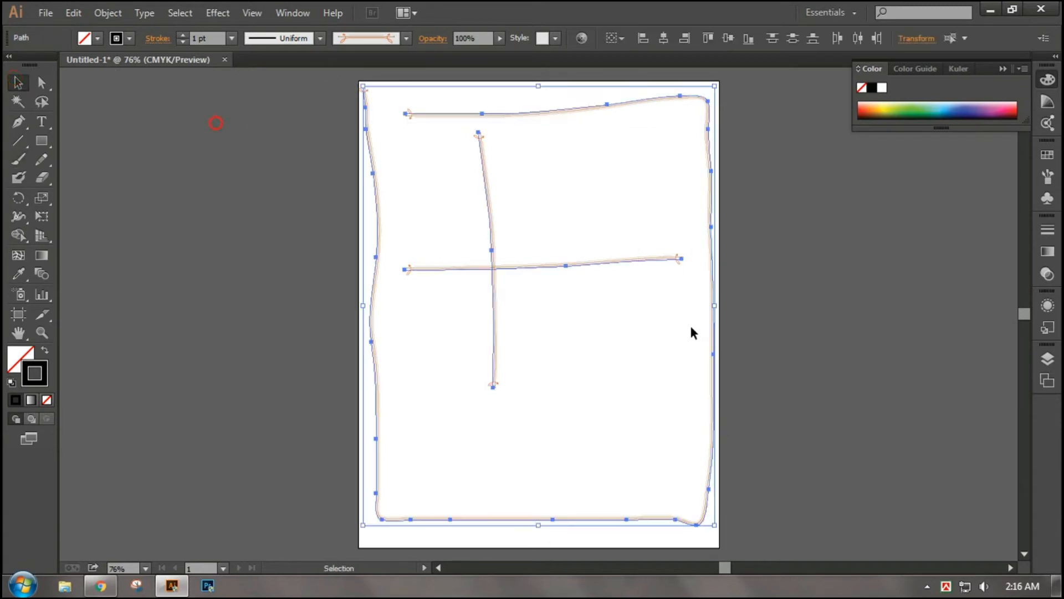
key(Delete)
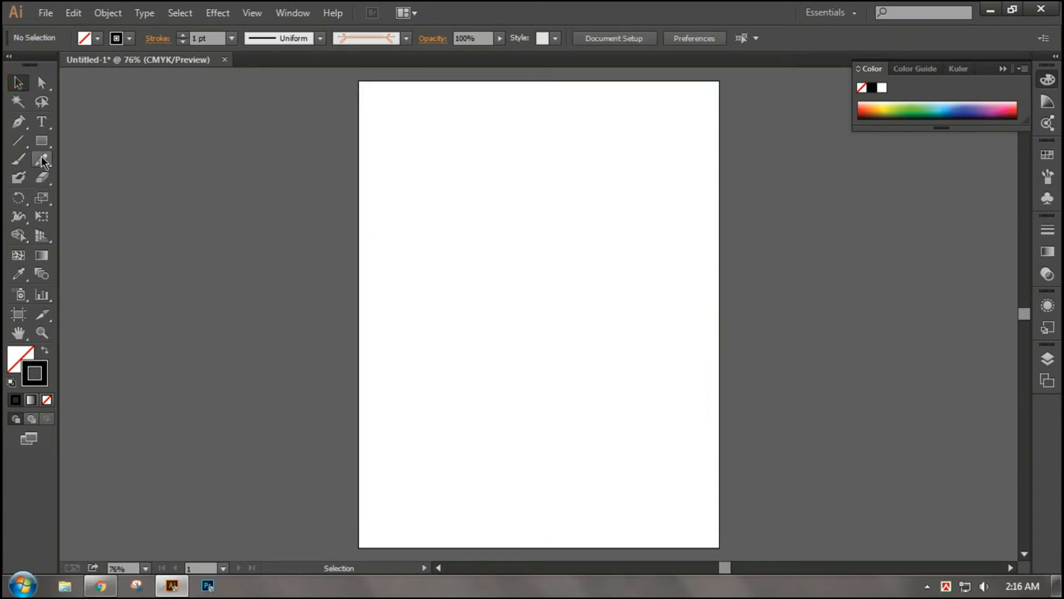
Step: Draw two clusters of three crossing freehand lines with the Pencil tool in the artboard's upper left area
drag(41, 159, 74, 160)
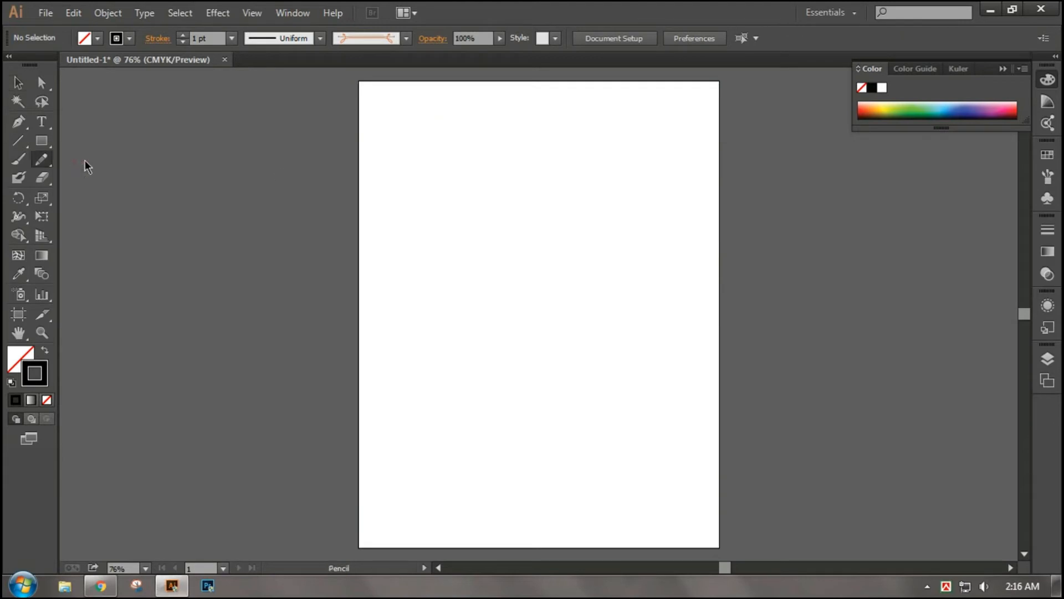
drag(416, 172, 505, 175)
mouse_move(427, 216)
mouse_down()
mouse_move(479, 145)
mouse_move(485, 235)
mouse_up()
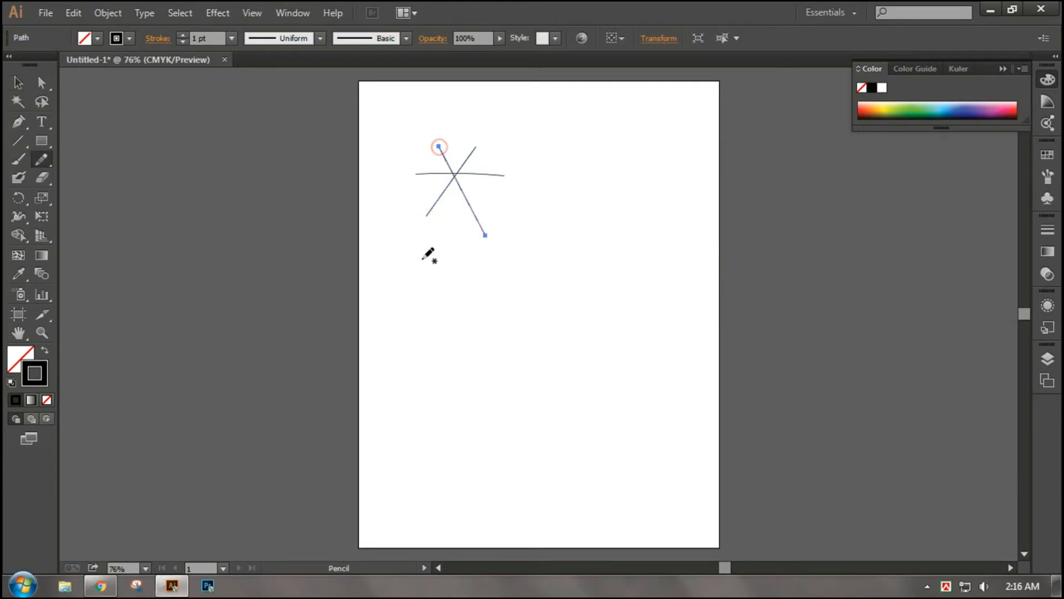
mouse_move(422, 259)
mouse_down()
mouse_move(558, 207)
mouse_move(508, 271)
mouse_up()
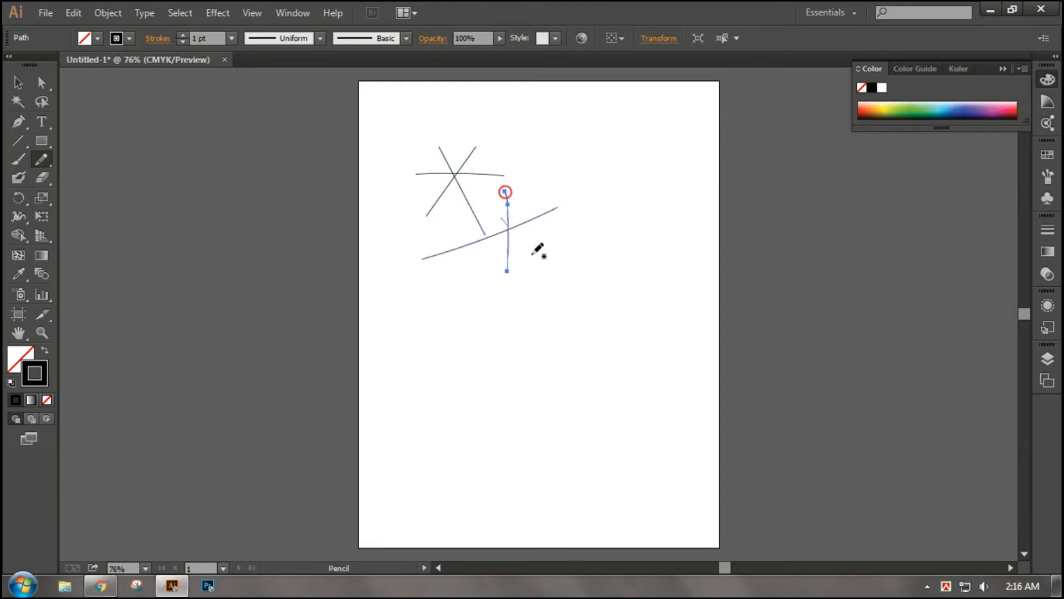
drag(501, 218, 555, 277)
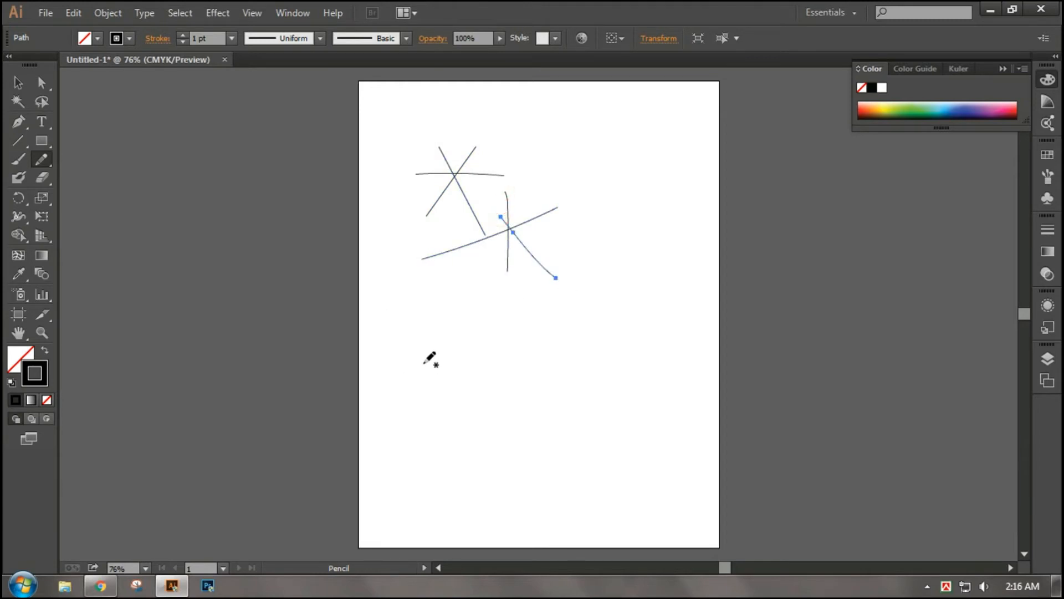
Step: Draw a round freehand face with eyes, eyebrow strokes, a nose and a mouth below the crossing lines
mouse_move(424, 363)
mouse_down()
mouse_move(493, 373)
mouse_move(493, 405)
mouse_move(452, 427)
mouse_move(413, 387)
mouse_move(427, 345)
mouse_move(452, 339)
mouse_up()
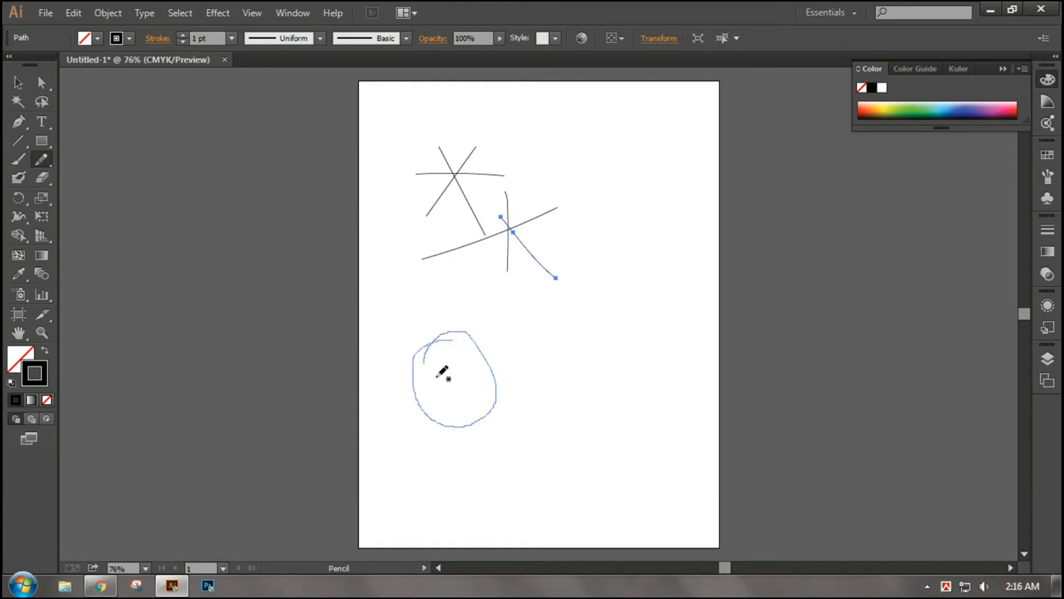
mouse_move(428, 385)
mouse_down()
mouse_move(467, 361)
mouse_move(435, 383)
mouse_move(478, 392)
mouse_move(469, 409)
mouse_up()
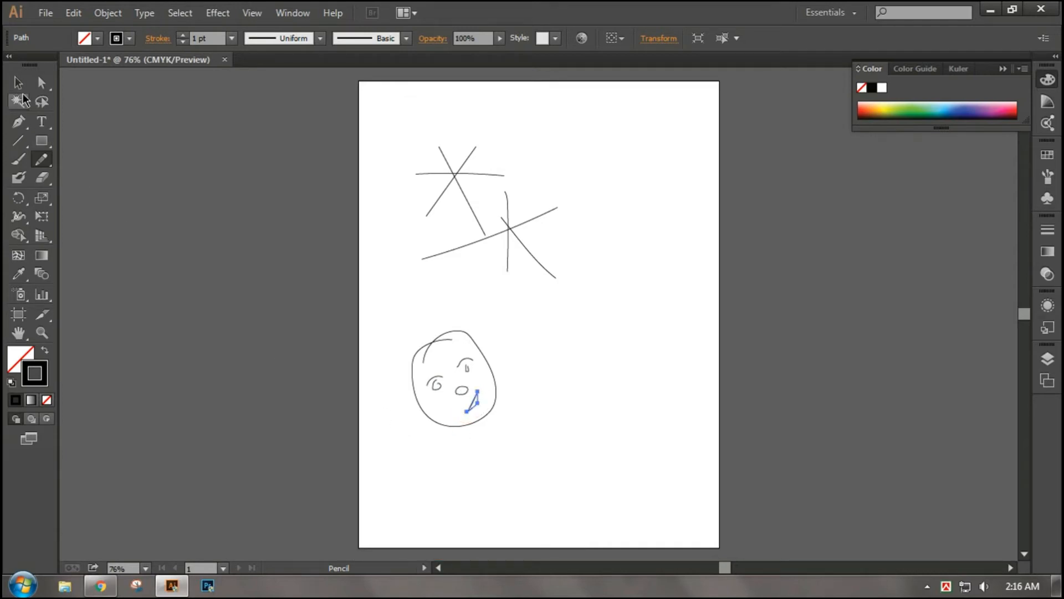
Step: Select the face and all crossing pencil lines, and delete them from the artboard
key(v)
drag(299, 281, 548, 453)
click(564, 440)
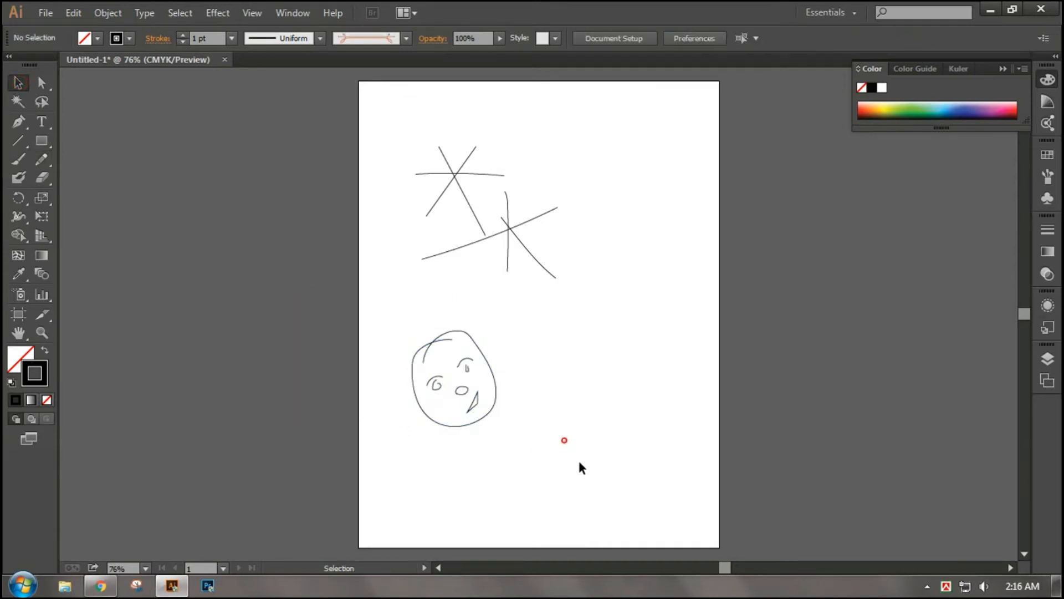
drag(477, 434, 320, 138)
click(589, 375)
drag(663, 468, 308, 188)
click(636, 435)
drag(642, 451, 281, 122)
key(Delete)
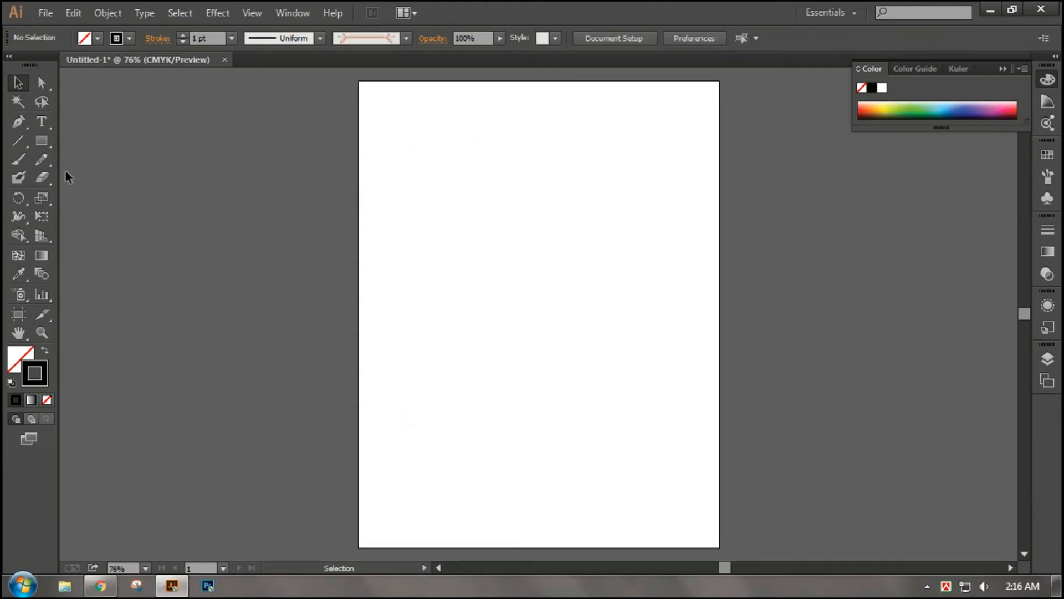
Step: Draw an upward-bulging arc with the Pen tool across the upper middle of the artboard
click(48, 157)
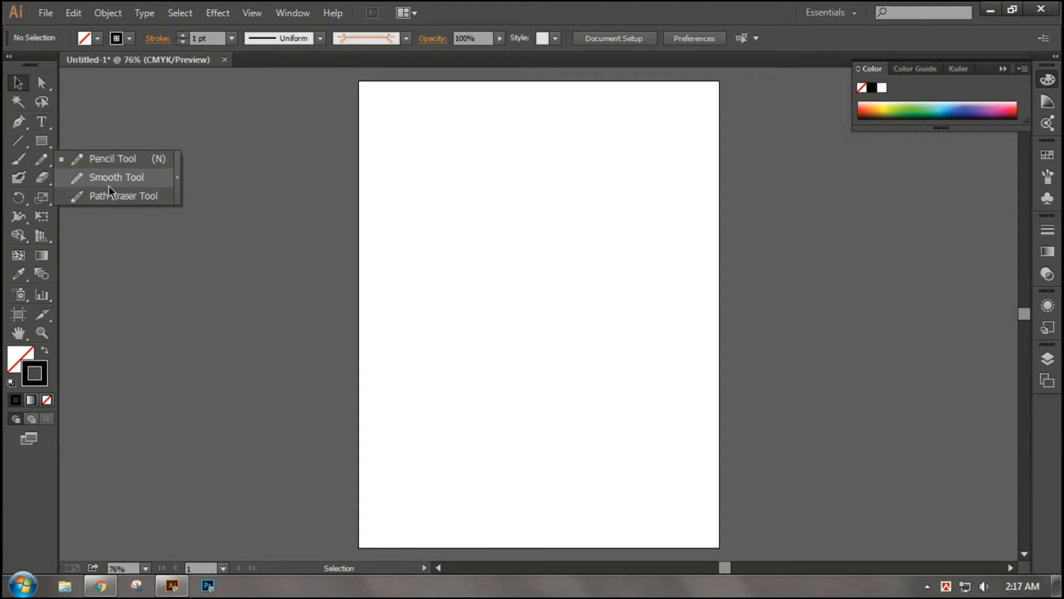
click(26, 122)
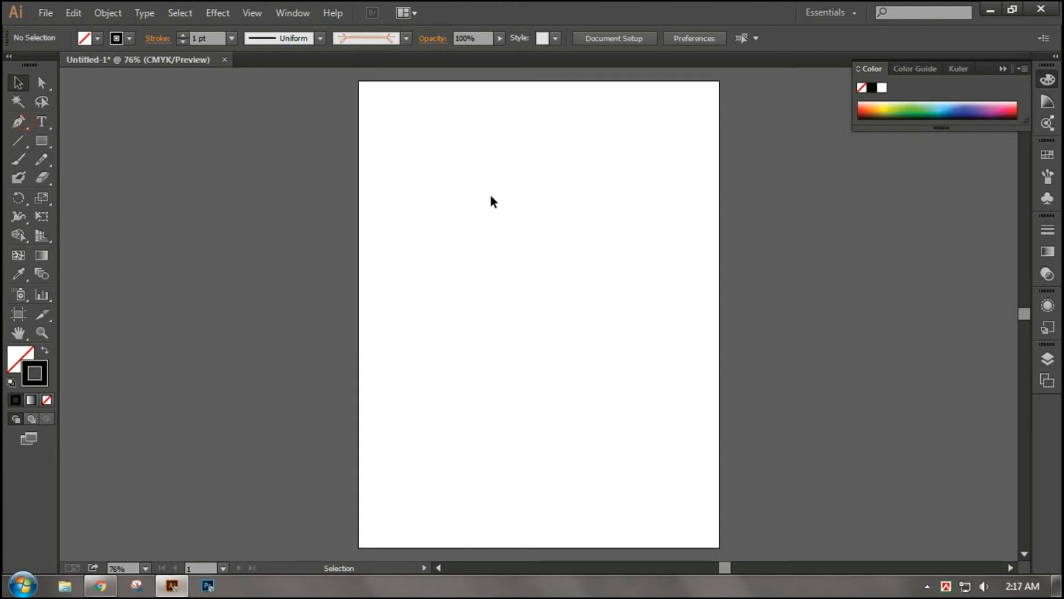
click(20, 122)
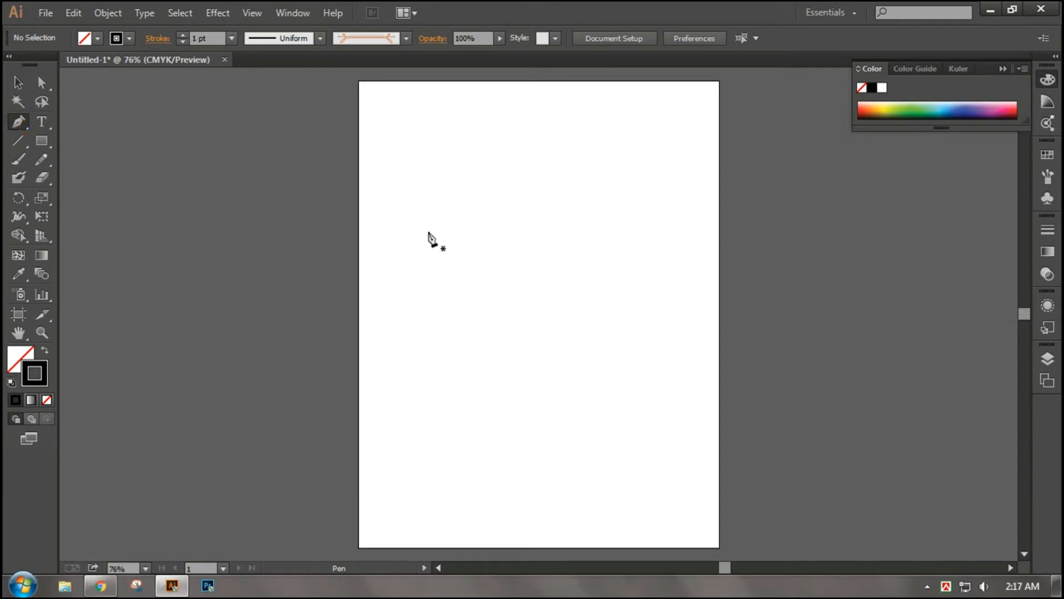
click(406, 260)
drag(600, 259, 736, 326)
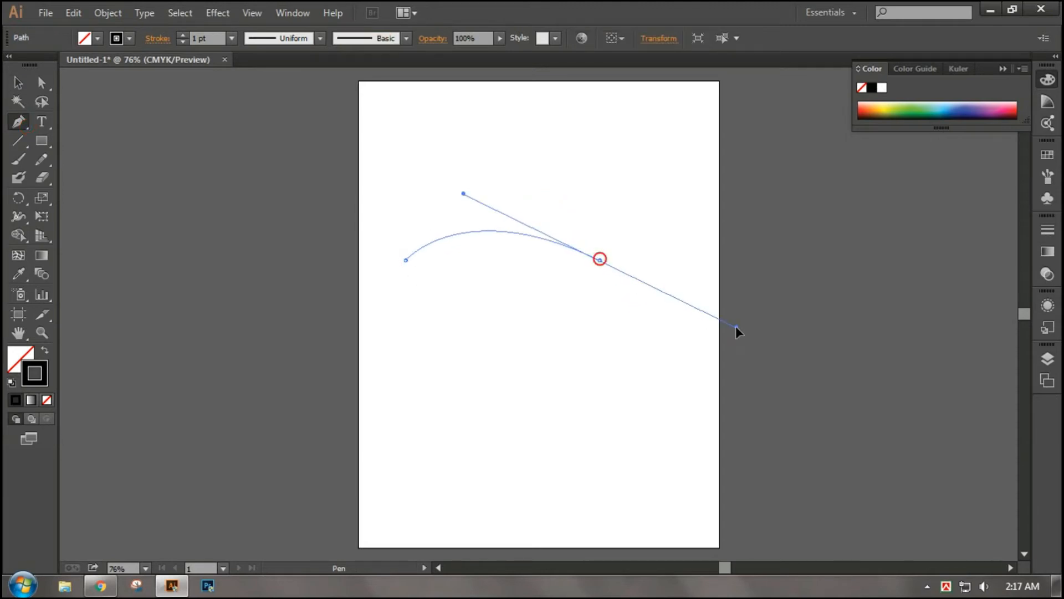
Step: Continue the arc from a corner point at its right end into a closed leaf-shaped outline with a flat underside, and deselect it
drag(532, 277, 450, 316)
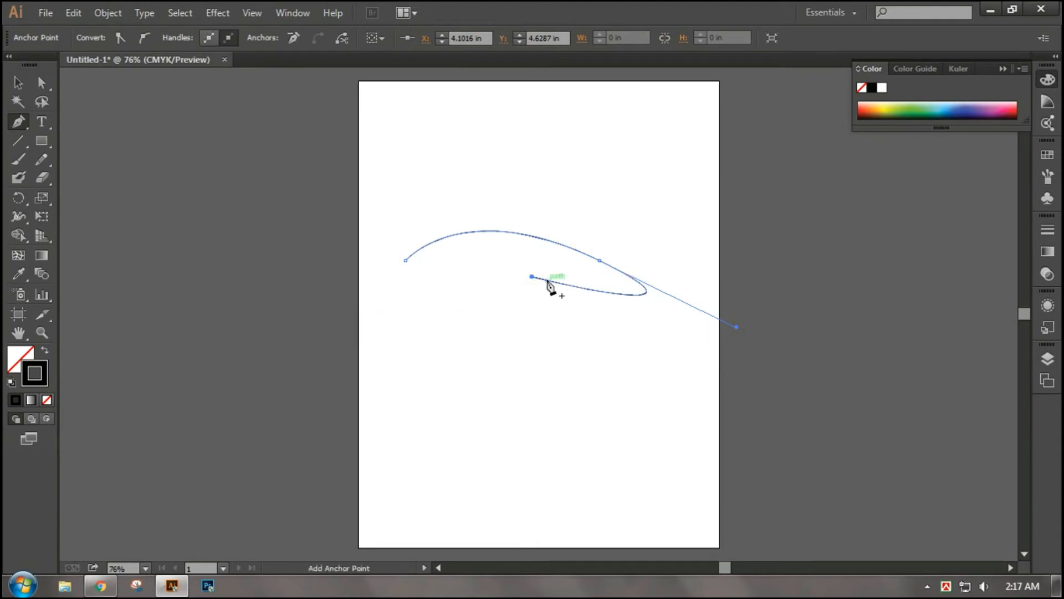
key(ctrl+z)
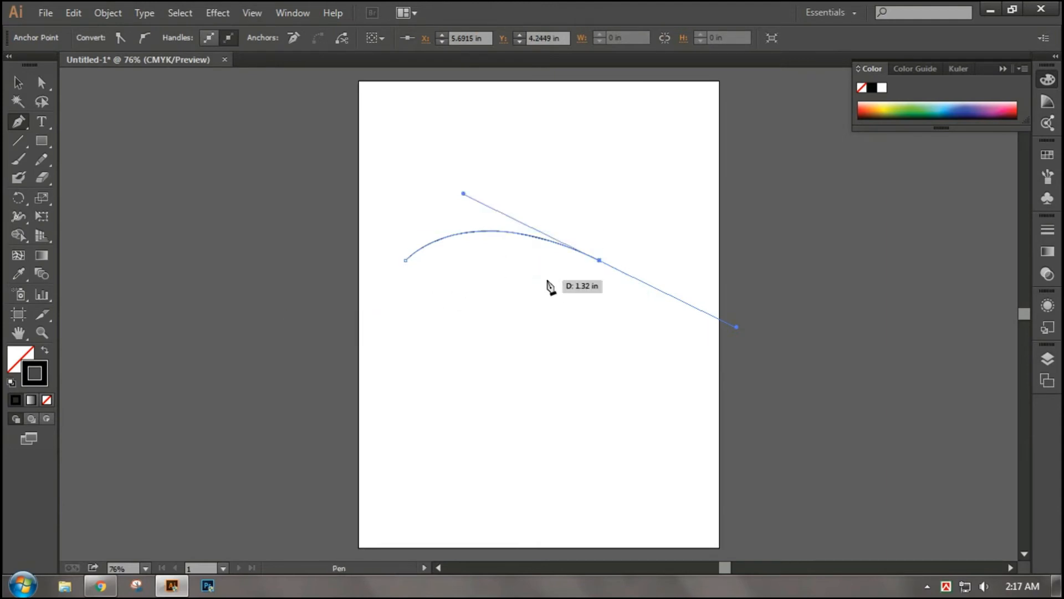
click(599, 260)
drag(515, 283, 465, 282)
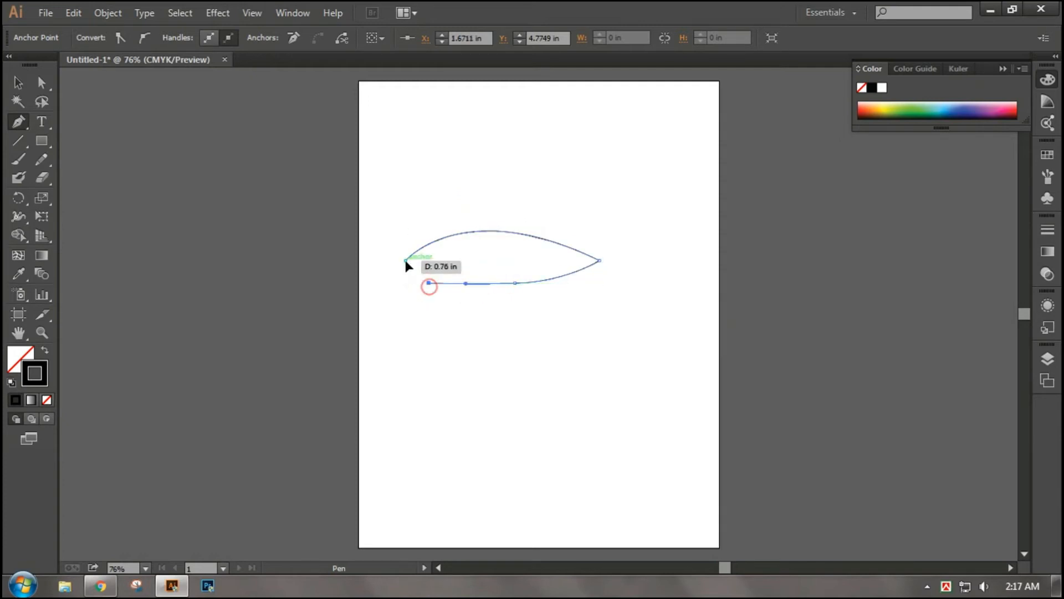
mouse_move(405, 261)
mouse_down()
mouse_move(388, 236)
mouse_move(400, 248)
mouse_up()
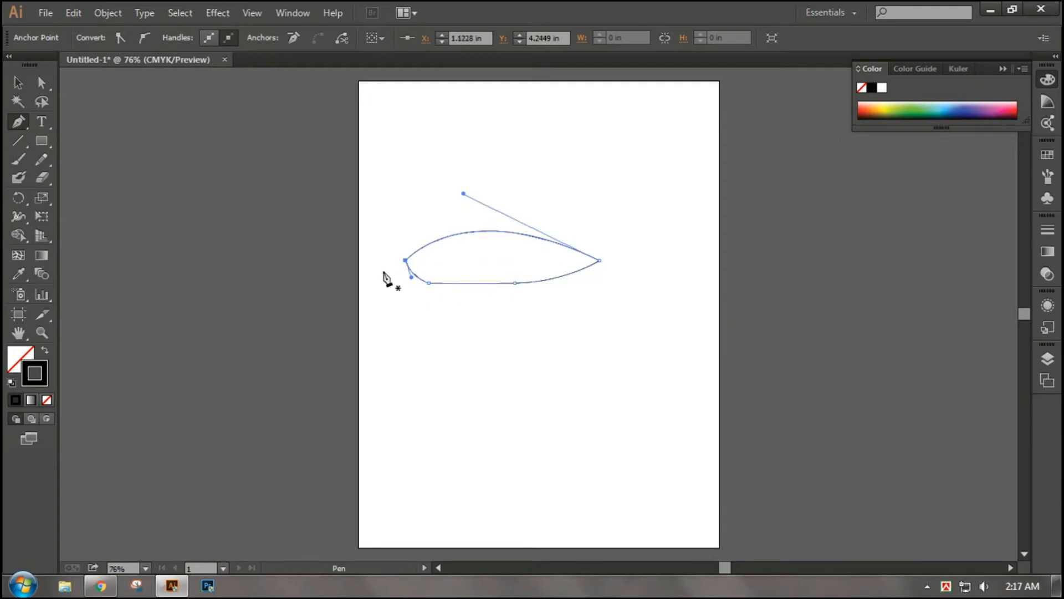
click(18, 82)
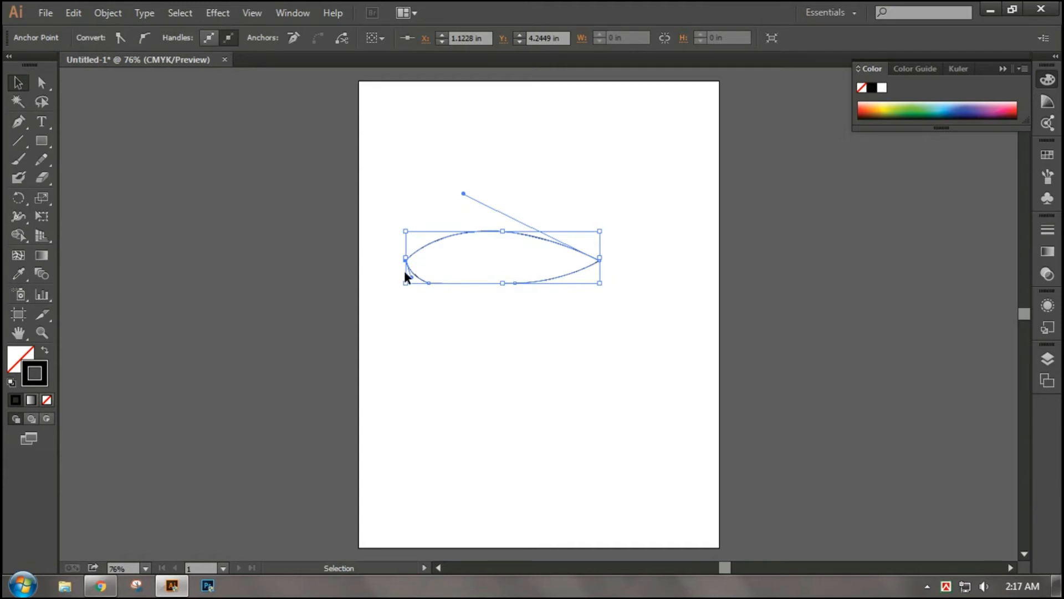
click(541, 363)
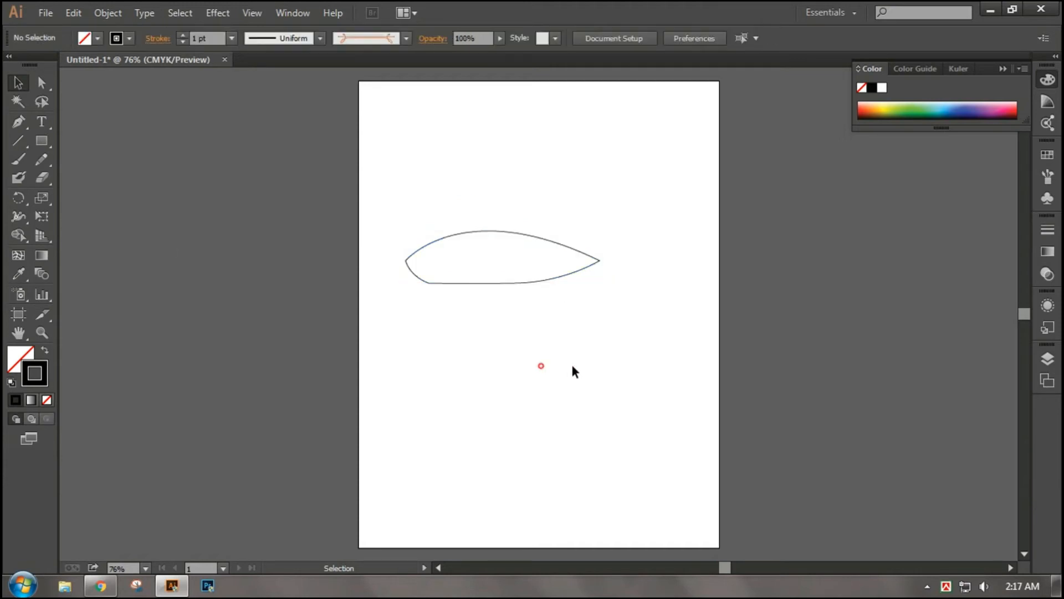
Step: Round the leaf shape's left end and underside with the Smooth tool, and deselect the path
click(425, 231)
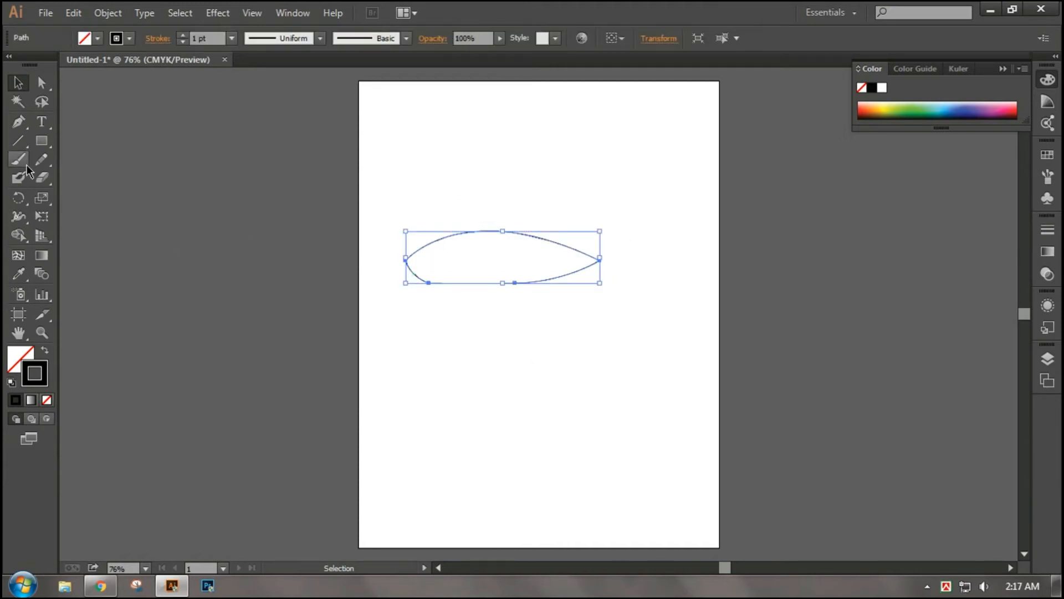
drag(41, 159, 102, 188)
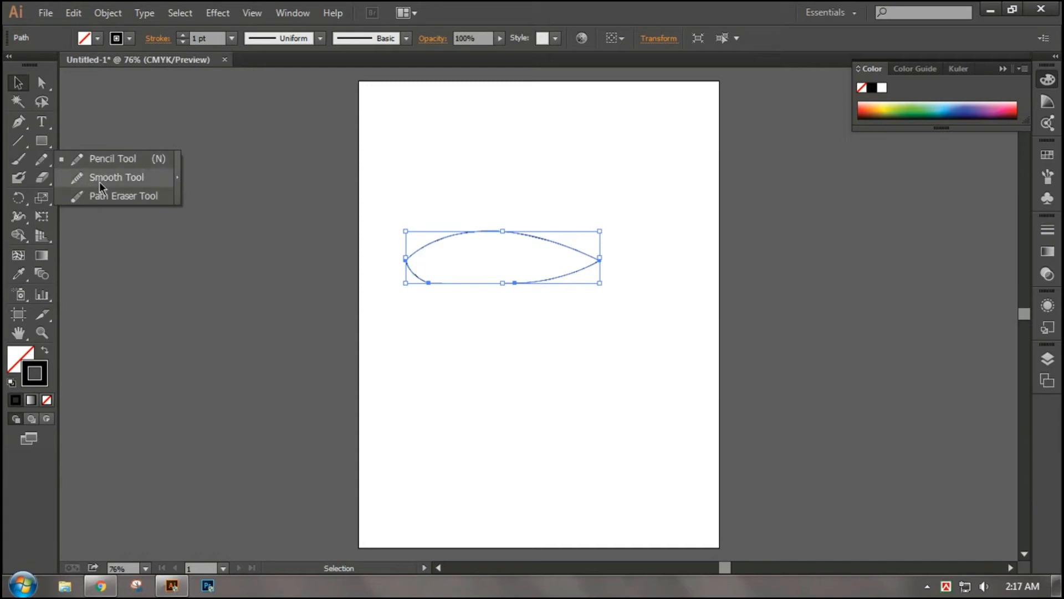
click(129, 178)
mouse_move(430, 279)
mouse_down()
mouse_move(459, 285)
mouse_move(429, 278)
mouse_up()
mouse_move(499, 283)
mouse_down()
mouse_move(546, 290)
mouse_move(538, 281)
mouse_move(427, 282)
mouse_move(577, 271)
mouse_up()
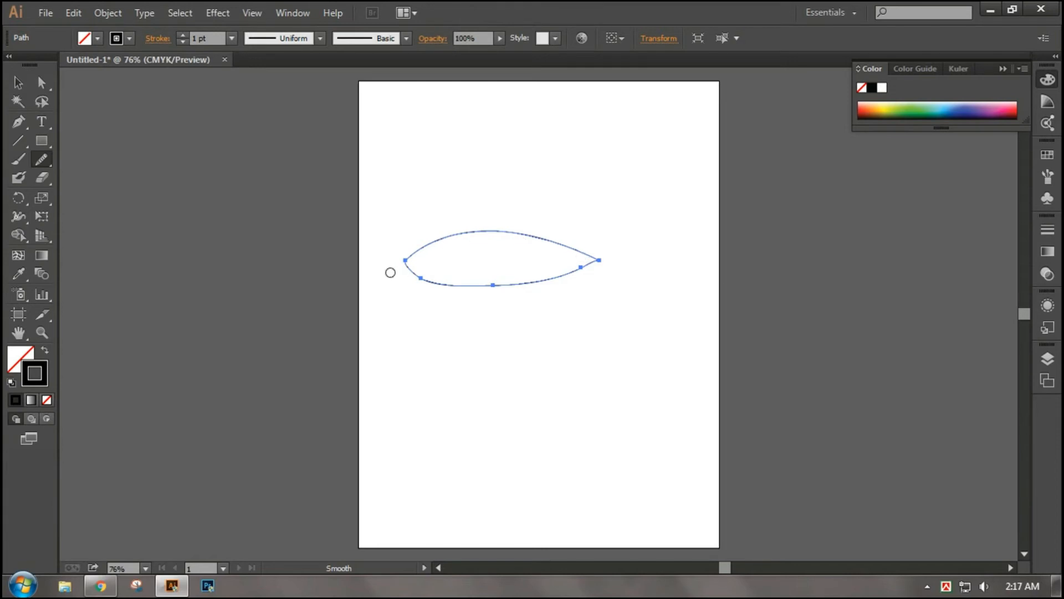
mouse_move(408, 256)
mouse_down()
mouse_move(406, 285)
mouse_move(412, 266)
mouse_move(510, 287)
mouse_move(454, 287)
mouse_move(558, 280)
mouse_move(584, 268)
mouse_up()
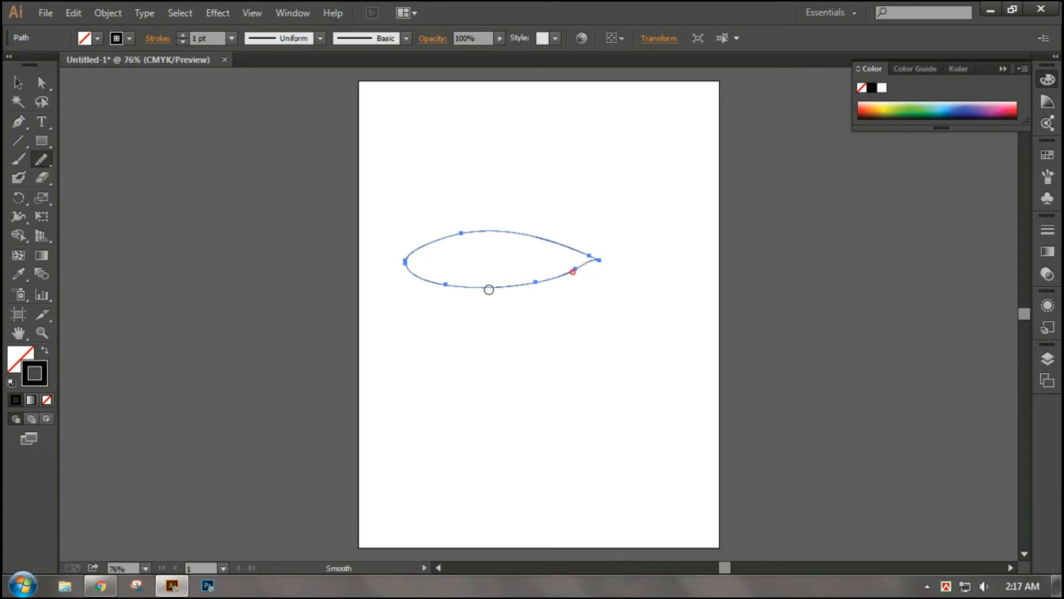
mouse_move(489, 289)
mouse_down()
mouse_move(451, 285)
mouse_move(563, 274)
mouse_move(410, 284)
mouse_up()
click(17, 83)
click(480, 333)
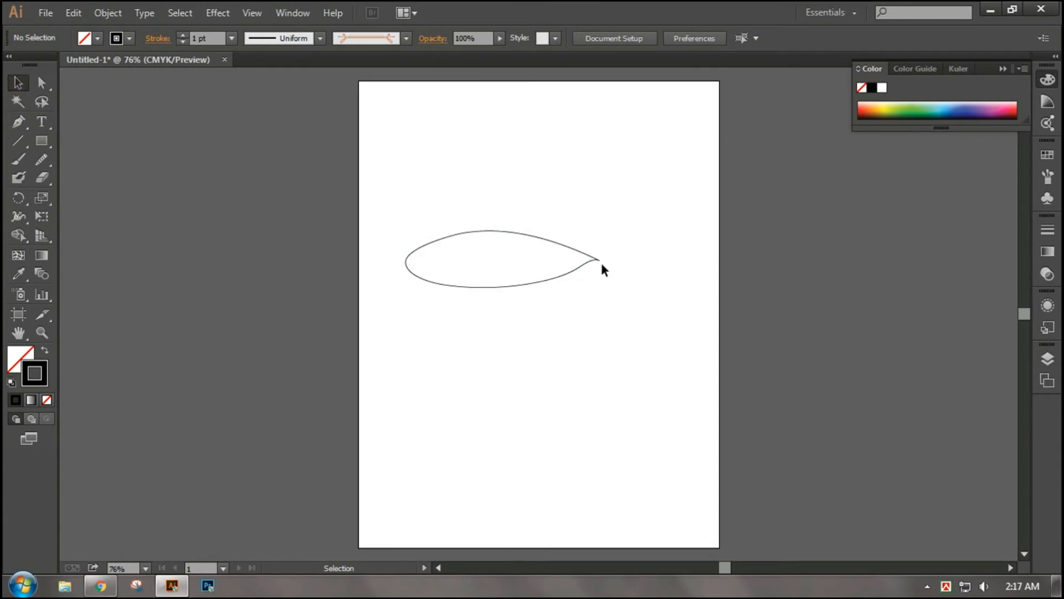
Step: Delete the smoothed leaf shape and activate the Pen tool
drag(594, 396, 371, 259)
key(Delete)
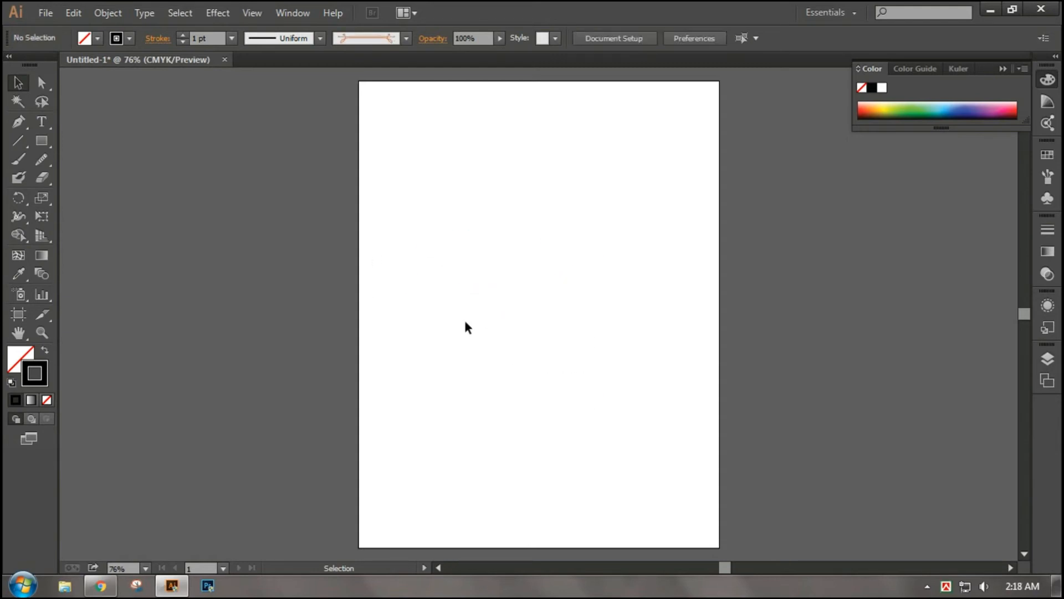
key(p)
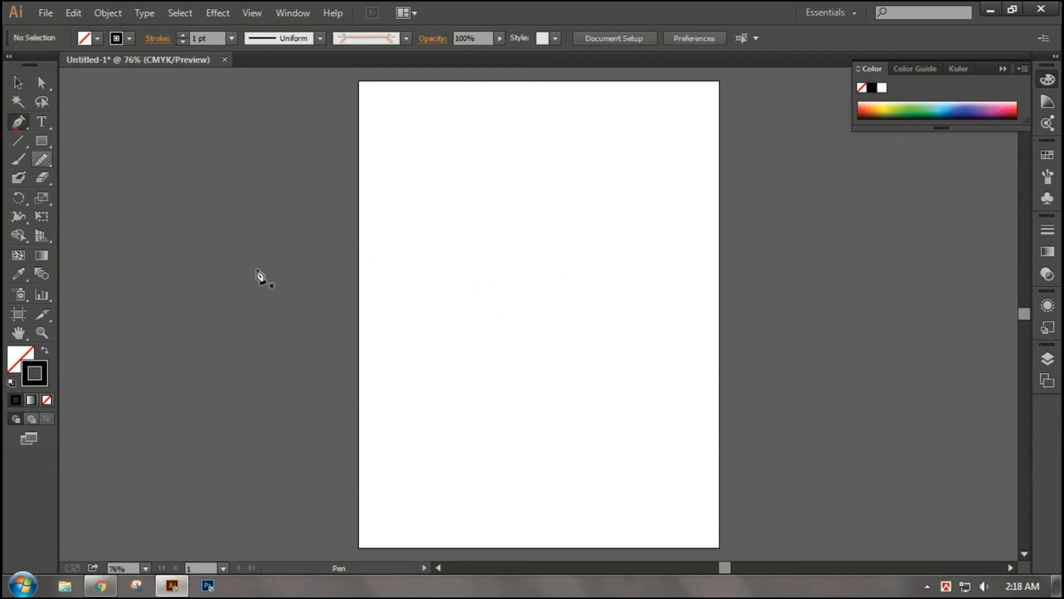
Step: Draw a closed, slanted leaf-shaped outline with curved edges using the Pen tool in the upper half of the artboard, and deselect it
click(401, 255)
drag(465, 225, 517, 238)
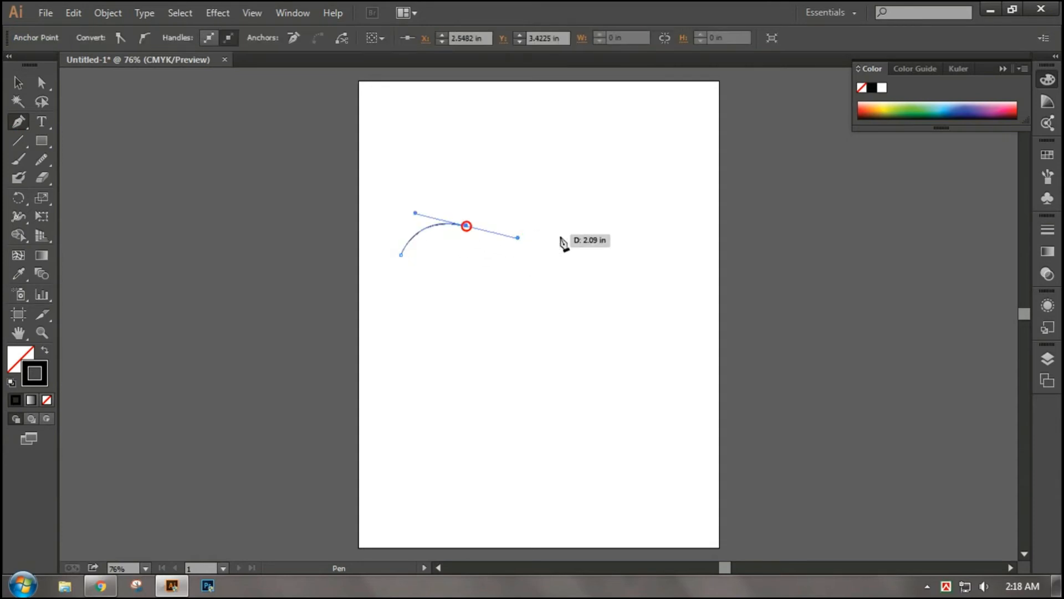
drag(590, 278, 607, 299)
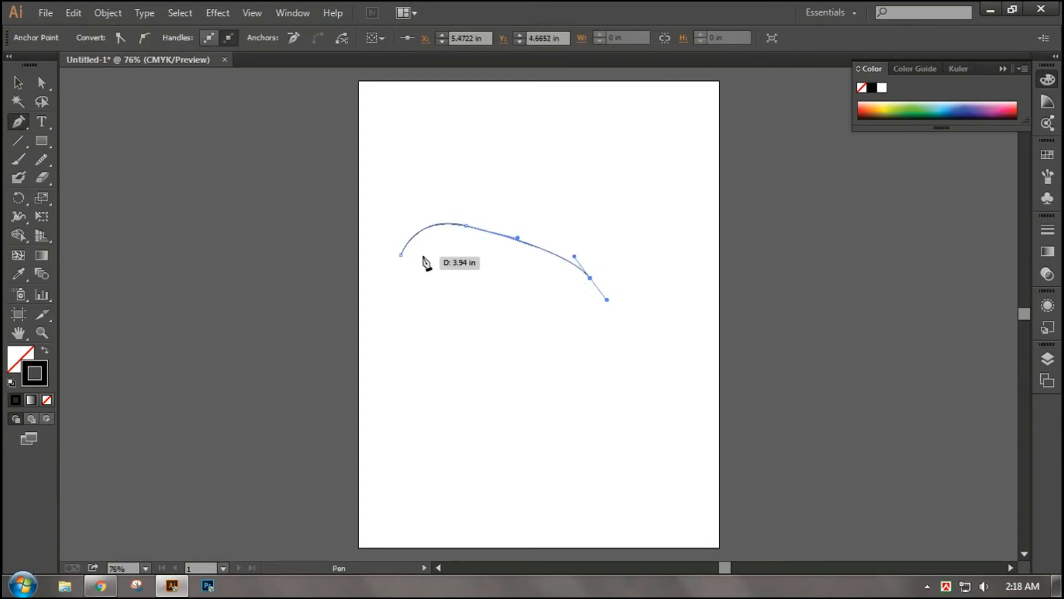
drag(401, 255, 331, 209)
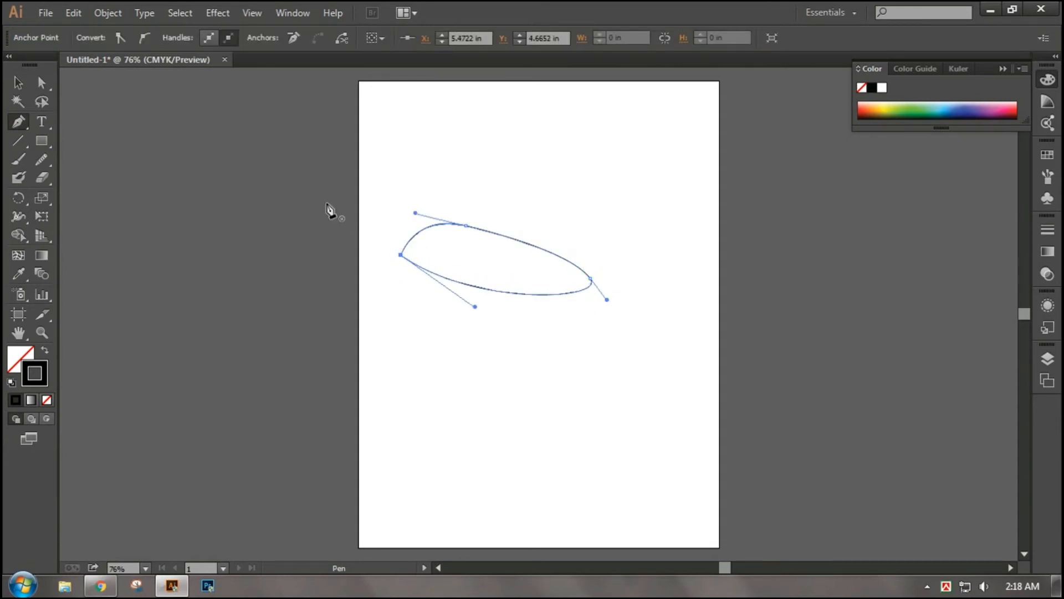
click(16, 83)
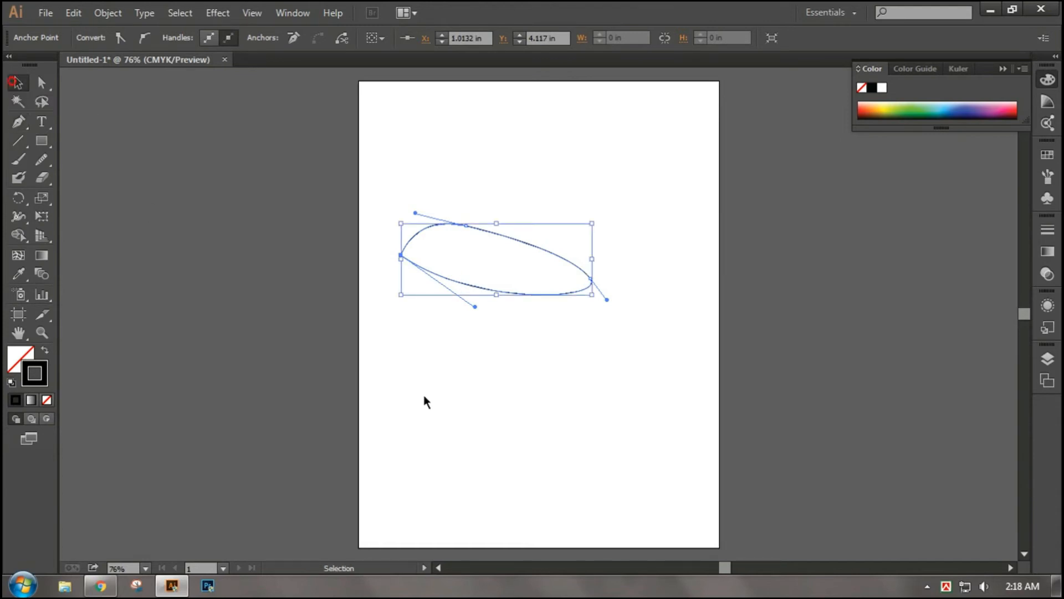
click(631, 413)
click(567, 358)
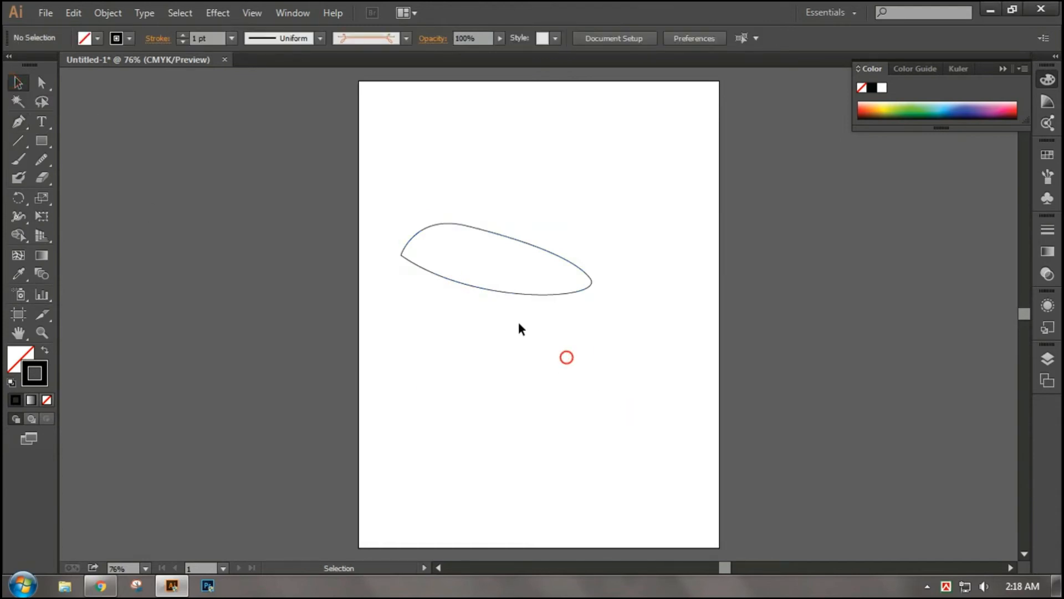
Step: Smooth the leaf shape's upper edge and right end with the Smooth tool, and delete the shape
click(454, 225)
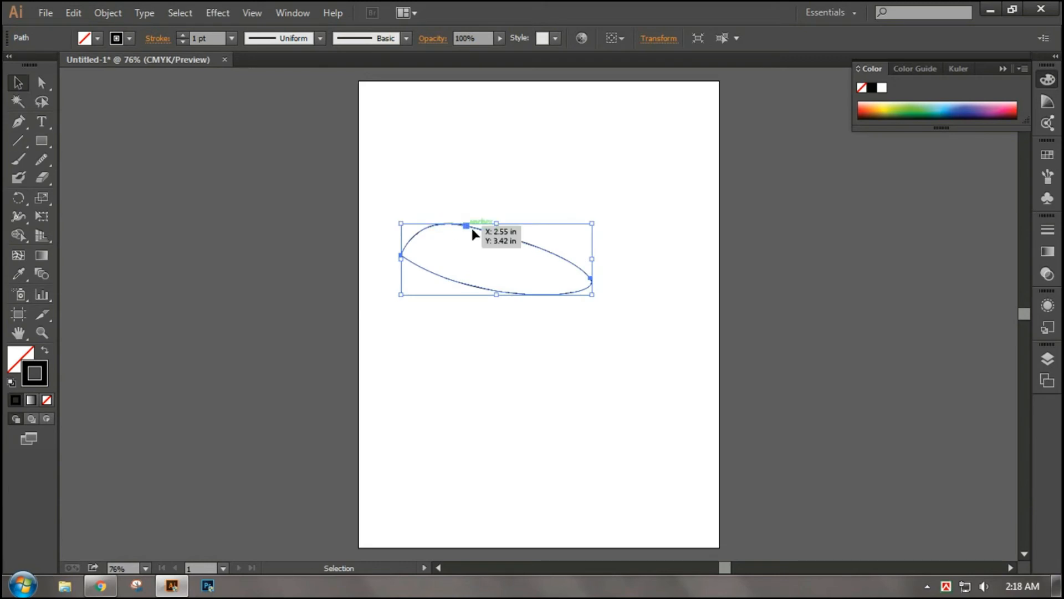
click(52, 160)
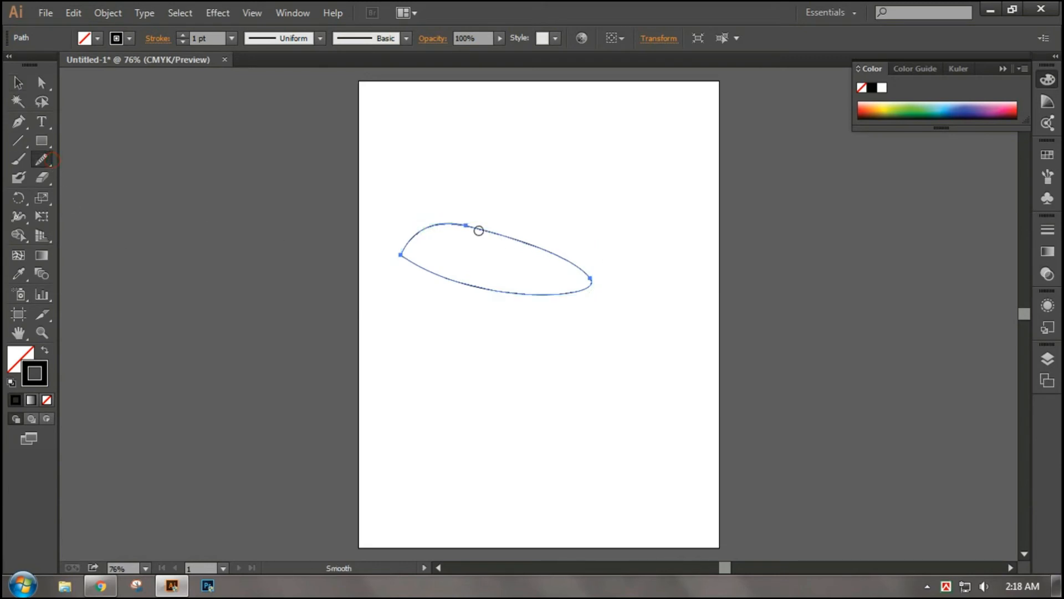
mouse_move(446, 226)
mouse_down()
mouse_move(504, 229)
mouse_move(460, 230)
mouse_move(592, 264)
mouse_up()
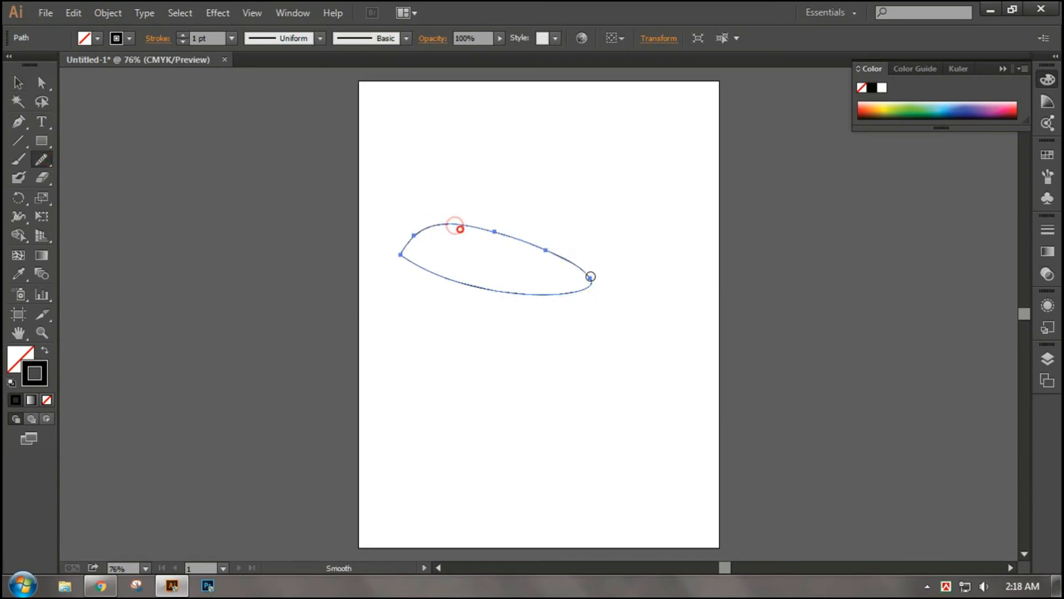
click(591, 277)
click(18, 83)
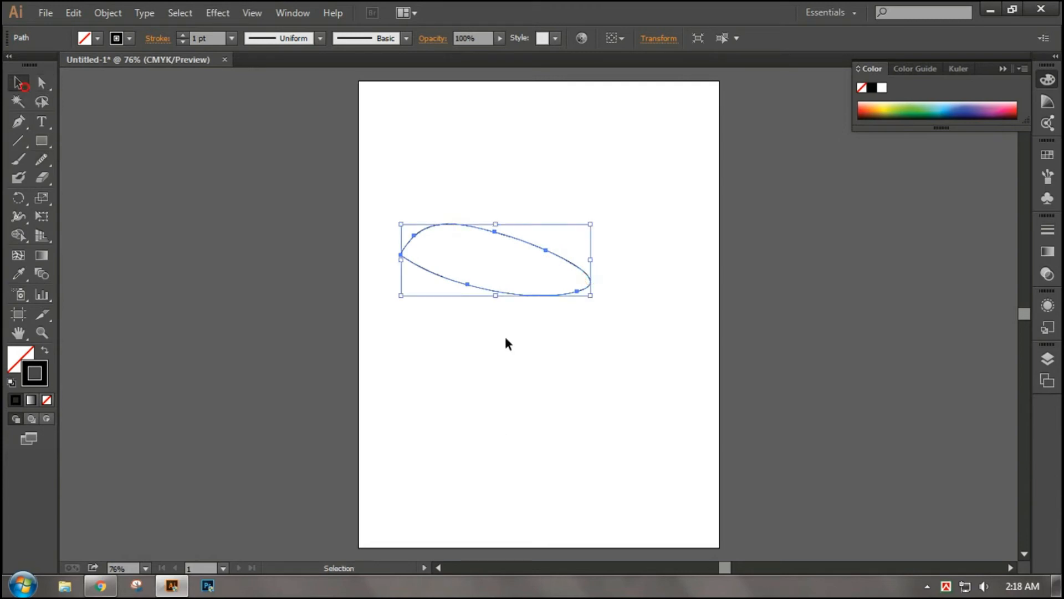
key(Delete)
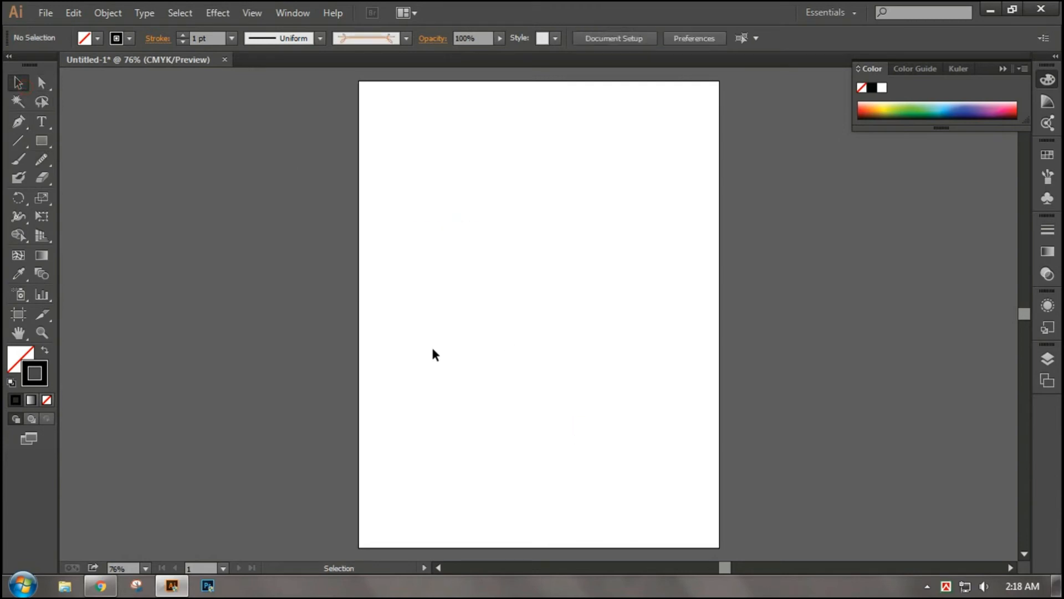
Step: Draw a closed angular outline with the Pen tool, rising from a narrow left end to a pointed tip at the upper right
click(17, 122)
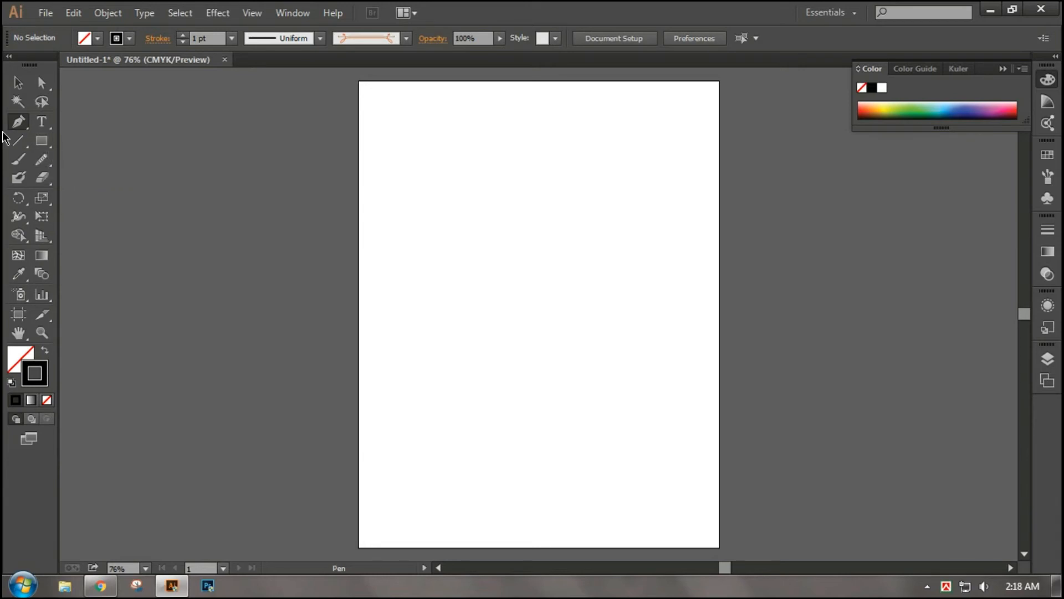
click(402, 299)
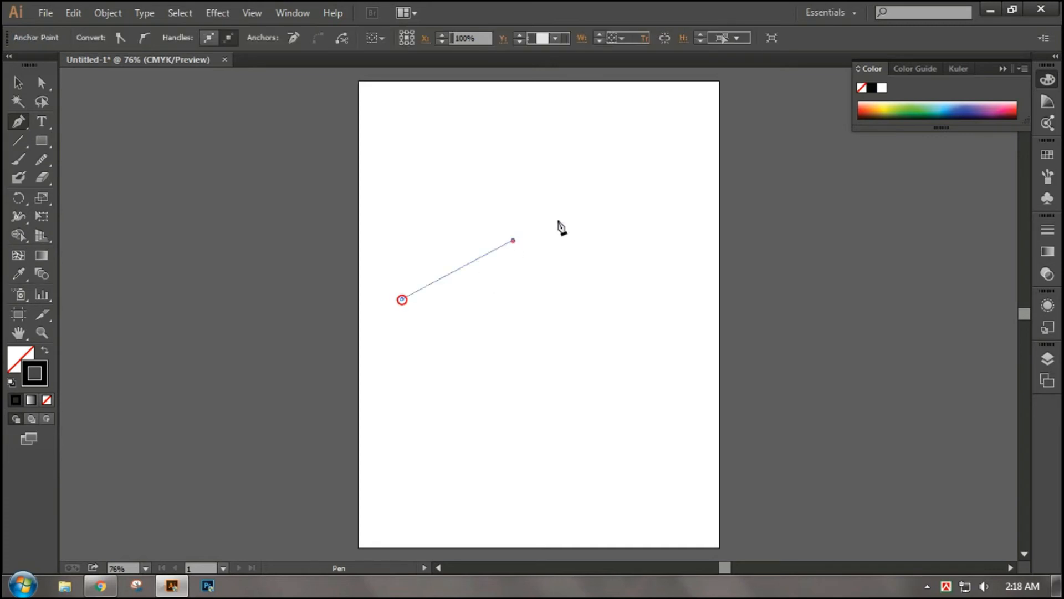
drag(660, 159, 613, 268)
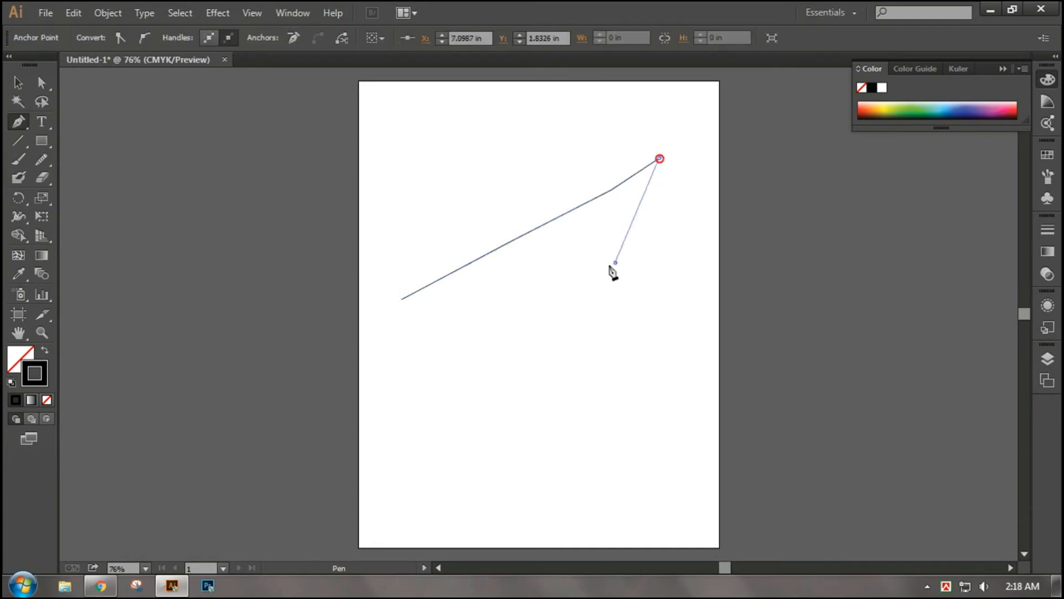
click(423, 335)
click(402, 299)
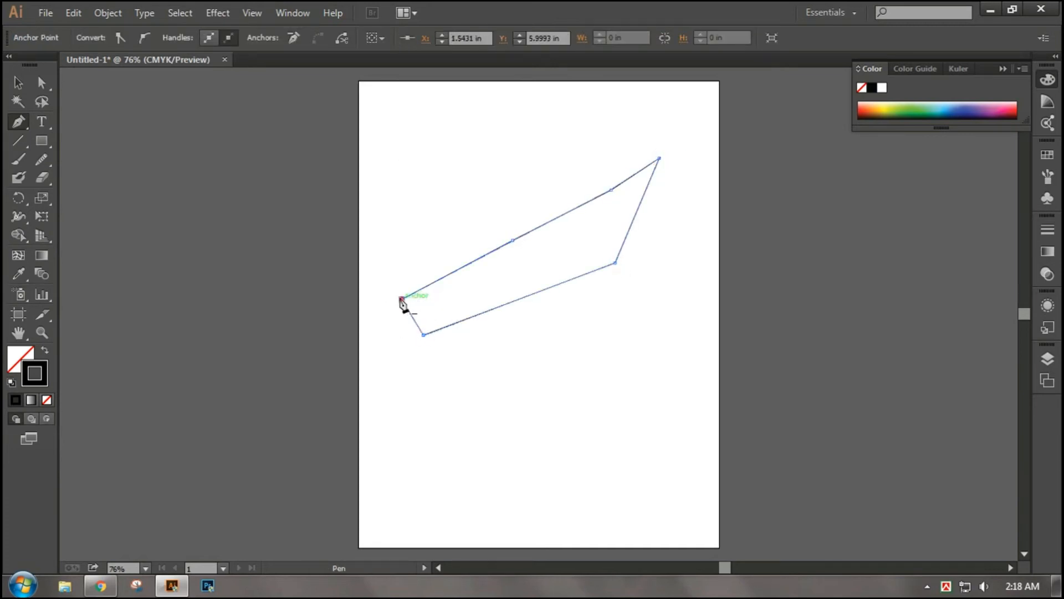
Step: Smooth the angular outline's upper edge, lower-right corner, left end and upper-right tip with the Smooth tool
drag(42, 159, 76, 178)
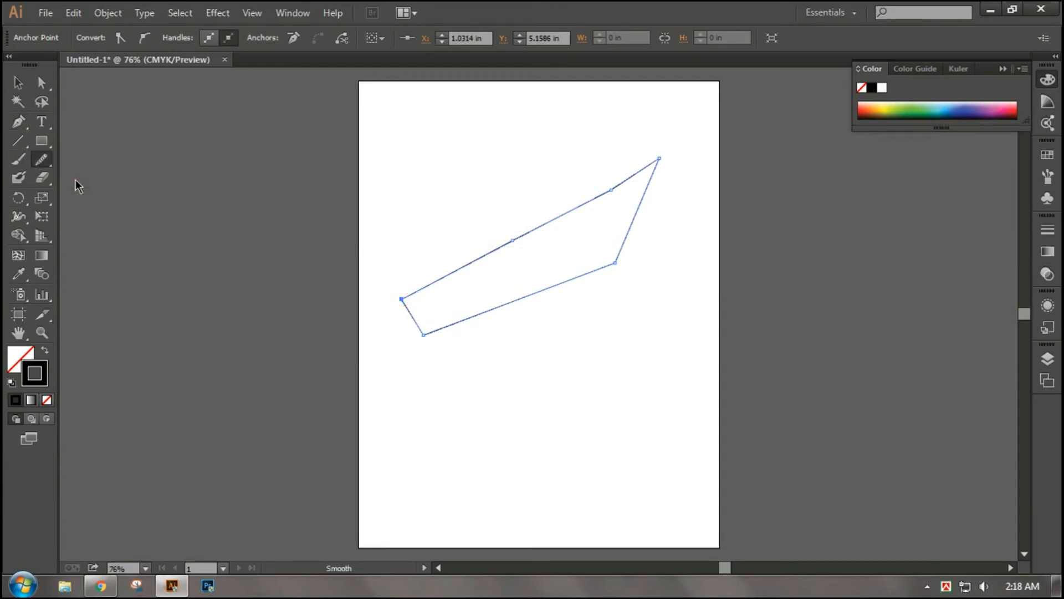
mouse_move(617, 186)
mouse_down()
mouse_move(501, 228)
mouse_move(500, 243)
mouse_move(662, 162)
mouse_up()
mouse_move(494, 250)
mouse_down()
mouse_move(412, 297)
mouse_move(435, 354)
mouse_up()
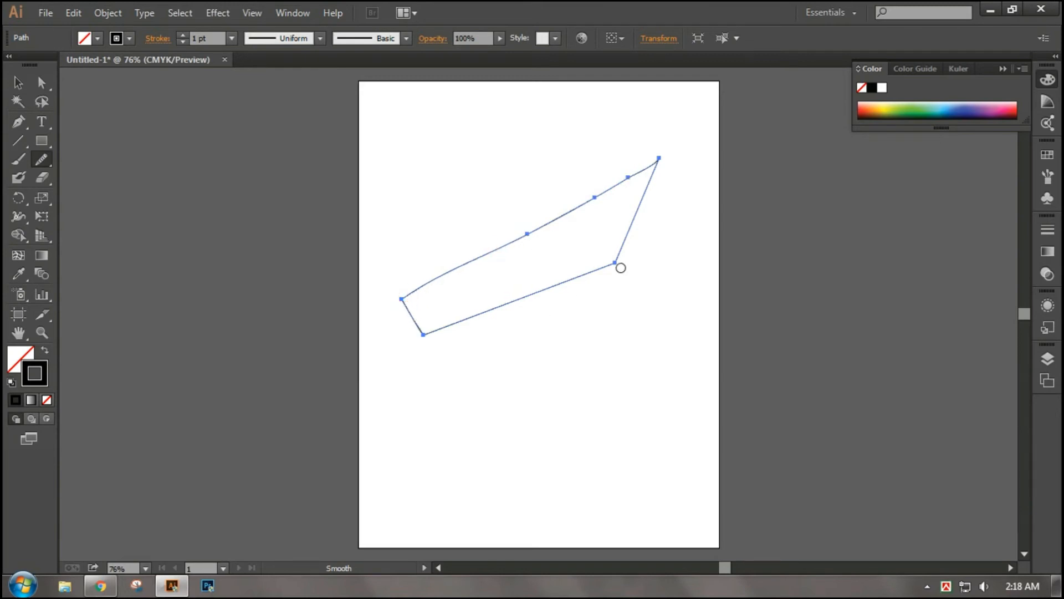
mouse_move(621, 267)
mouse_down()
mouse_move(617, 248)
mouse_move(567, 292)
mouse_move(646, 219)
mouse_move(608, 266)
mouse_up()
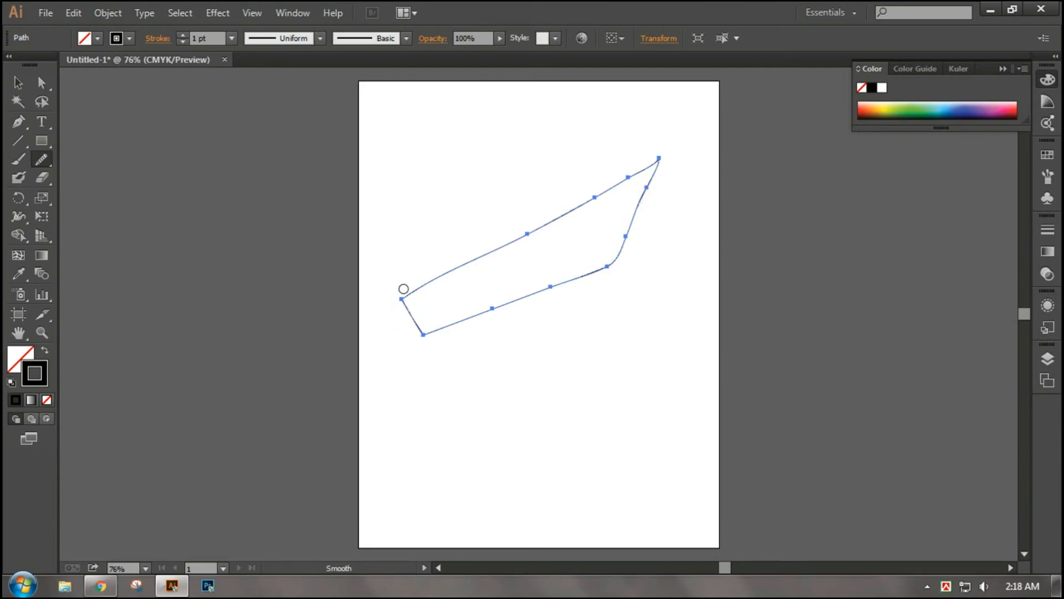
drag(401, 348, 404, 353)
drag(401, 292, 416, 325)
mouse_move(425, 286)
mouse_down()
mouse_move(403, 312)
mouse_move(411, 289)
mouse_move(409, 320)
mouse_move(423, 335)
mouse_move(443, 326)
mouse_move(413, 331)
mouse_move(462, 324)
mouse_up()
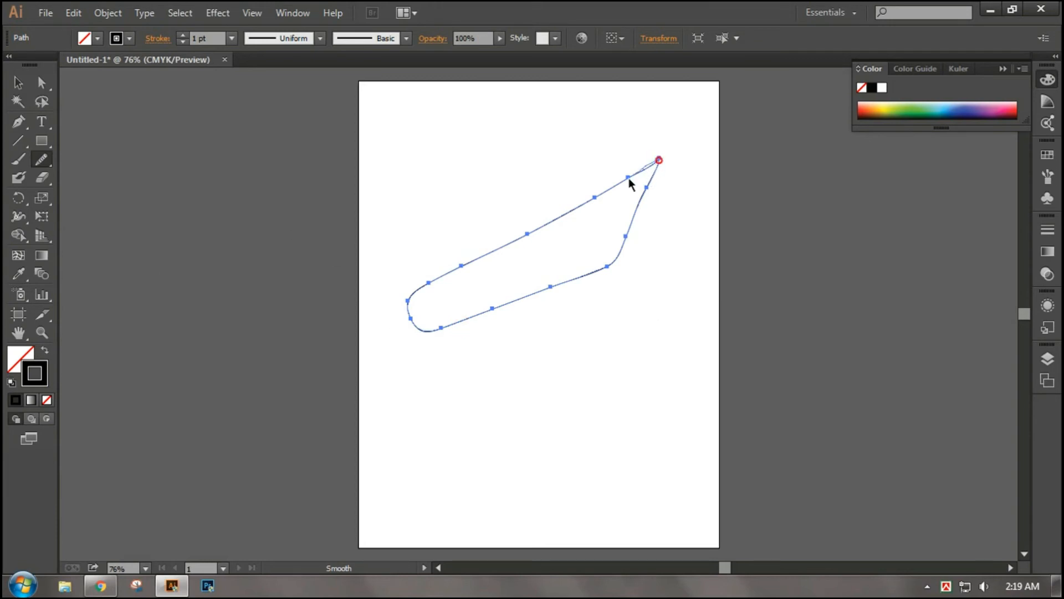
drag(659, 160, 658, 159)
Step: Delete the smoothed angular shape
click(49, 166)
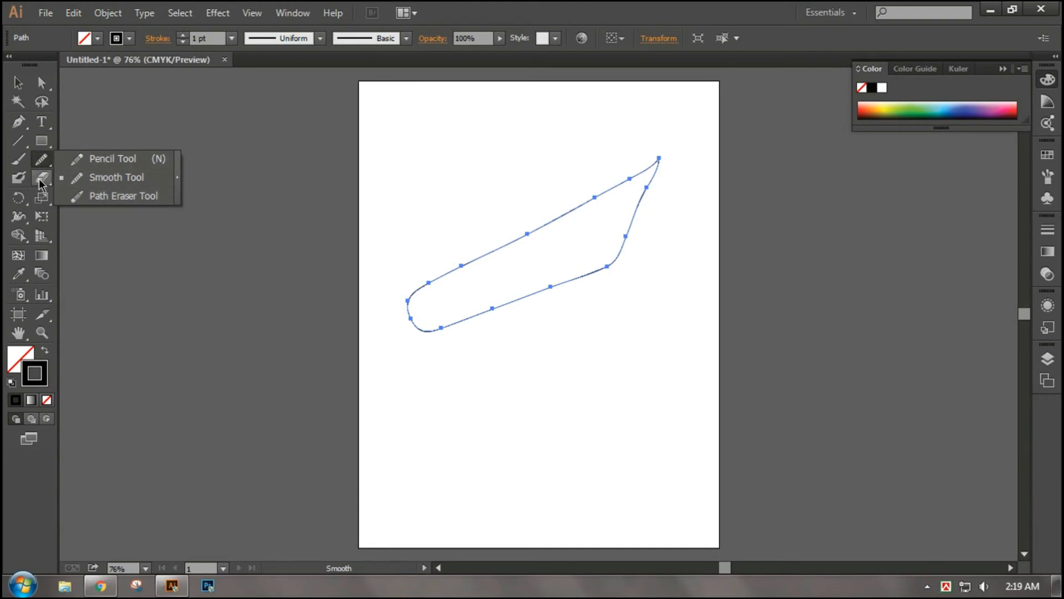
key(v)
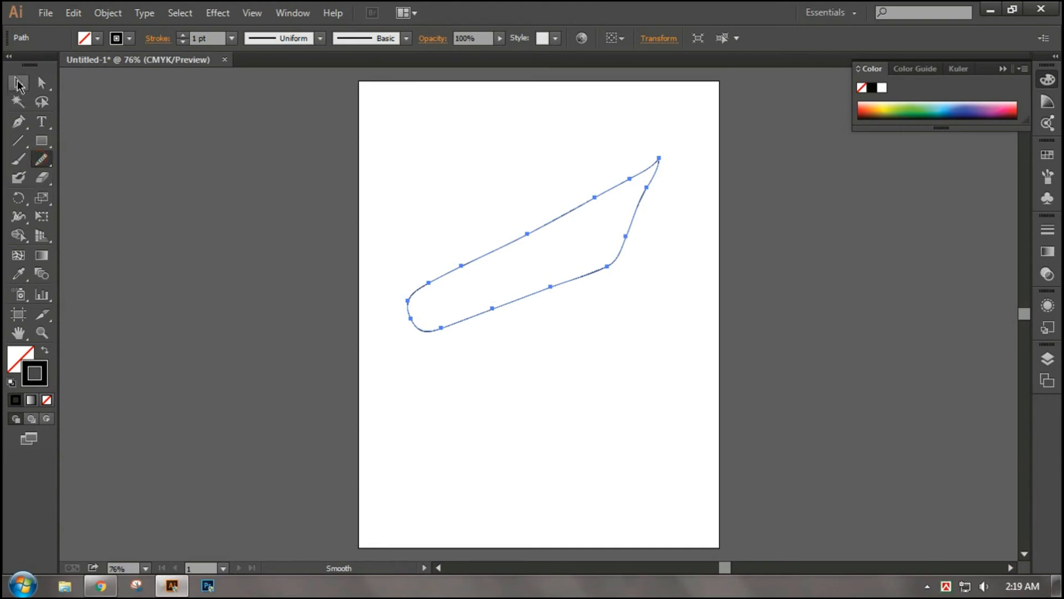
key(Delete)
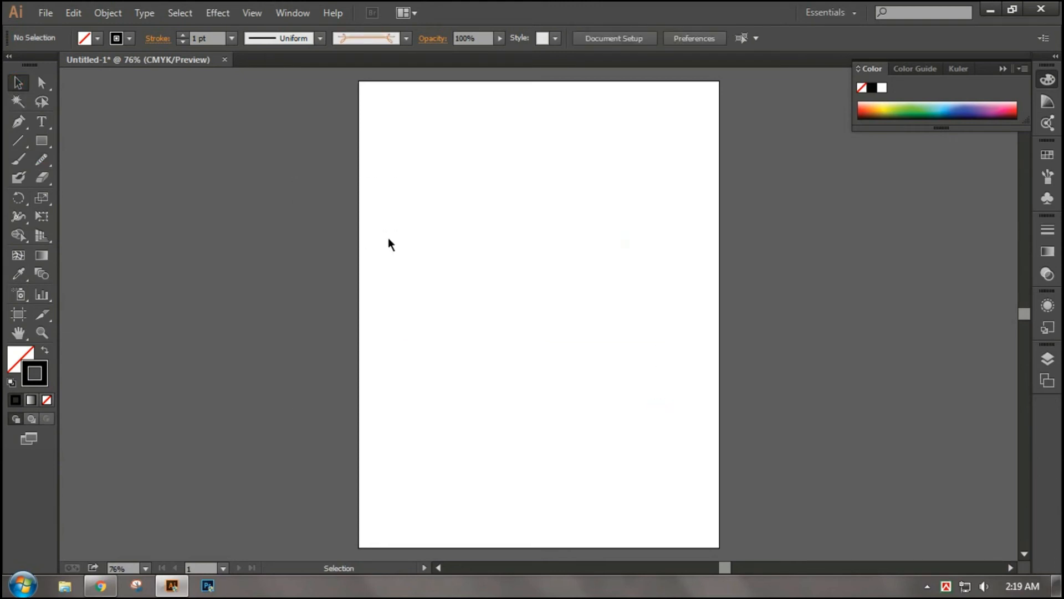
Step: Draw a closed teardrop outline with the Pen tool, pointed at the left and rounded at the right, and deselect it
key(p)
click(432, 232)
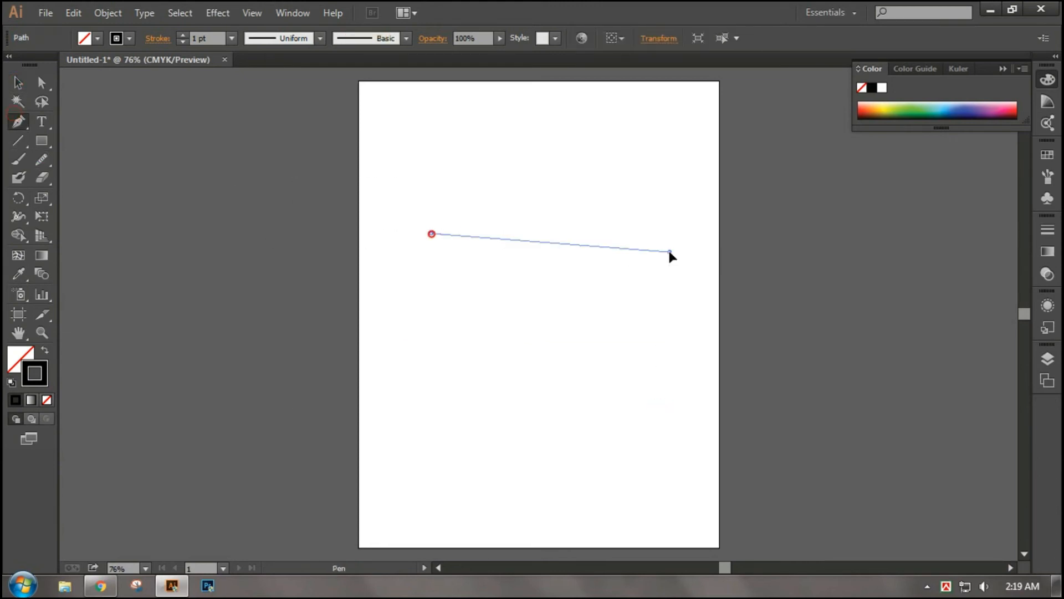
drag(669, 252, 701, 309)
drag(714, 350, 719, 350)
drag(431, 232, 316, 160)
click(18, 82)
click(265, 291)
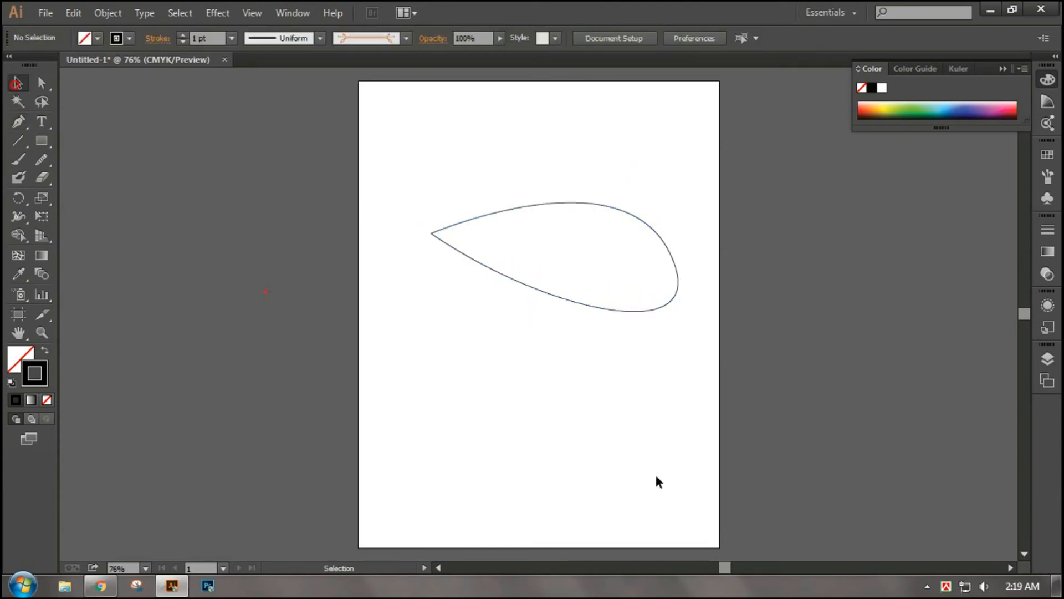
Step: Select the teardrop and erase gaps at its left tip, upper right and lower right with the Path Eraser tool
drag(712, 451, 366, 161)
drag(42, 159, 82, 198)
drag(412, 245, 462, 285)
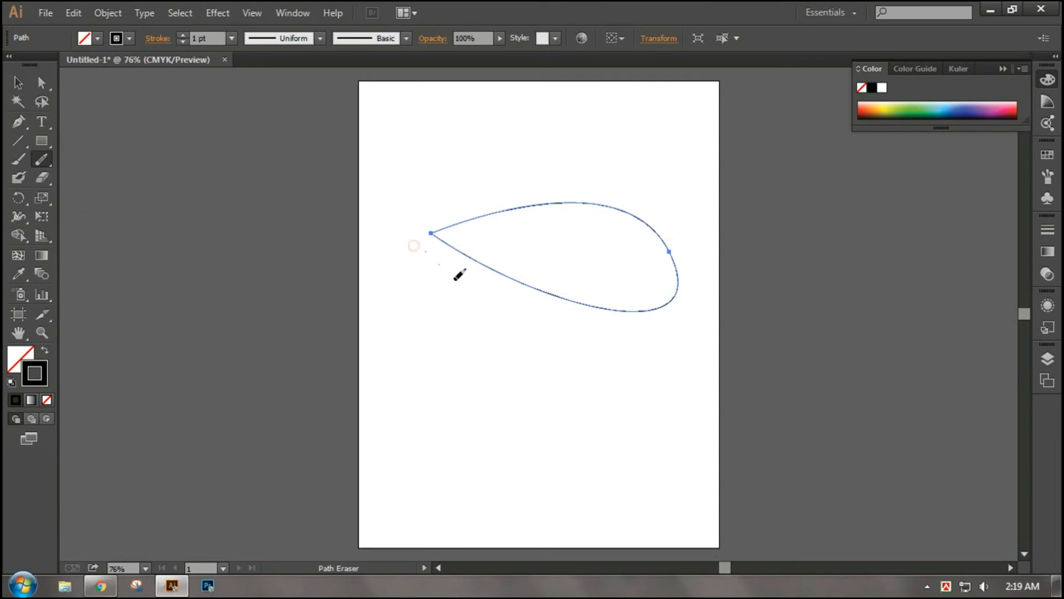
drag(444, 220, 438, 223)
mouse_move(669, 233)
mouse_down()
mouse_move(668, 306)
mouse_move(678, 279)
mouse_move(636, 312)
mouse_up()
Step: Erase a gap in the middle of the teardrop's lower edge, and try erasing at the top of its upper edge
click(537, 282)
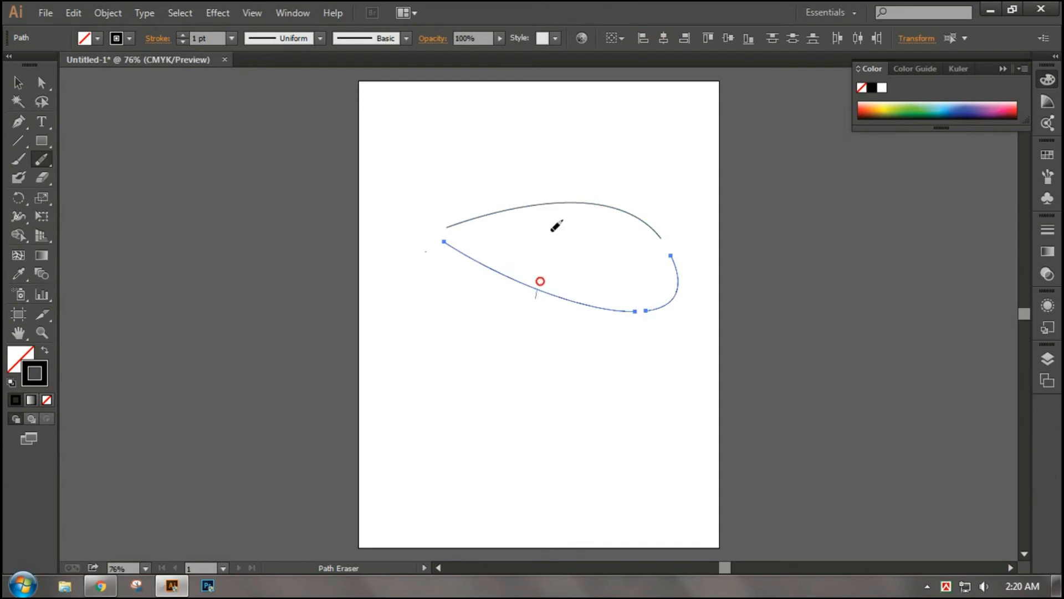
mouse_move(562, 203)
mouse_down()
mouse_move(500, 206)
mouse_move(537, 215)
mouse_up()
click(568, 202)
drag(538, 290, 559, 292)
Step: Select the curved segment at the teardrop's right end and split it near its lower part with the Path Eraser tool
mouse_move(675, 293)
mouse_down()
mouse_move(671, 304)
mouse_move(649, 284)
mouse_up()
click(18, 82)
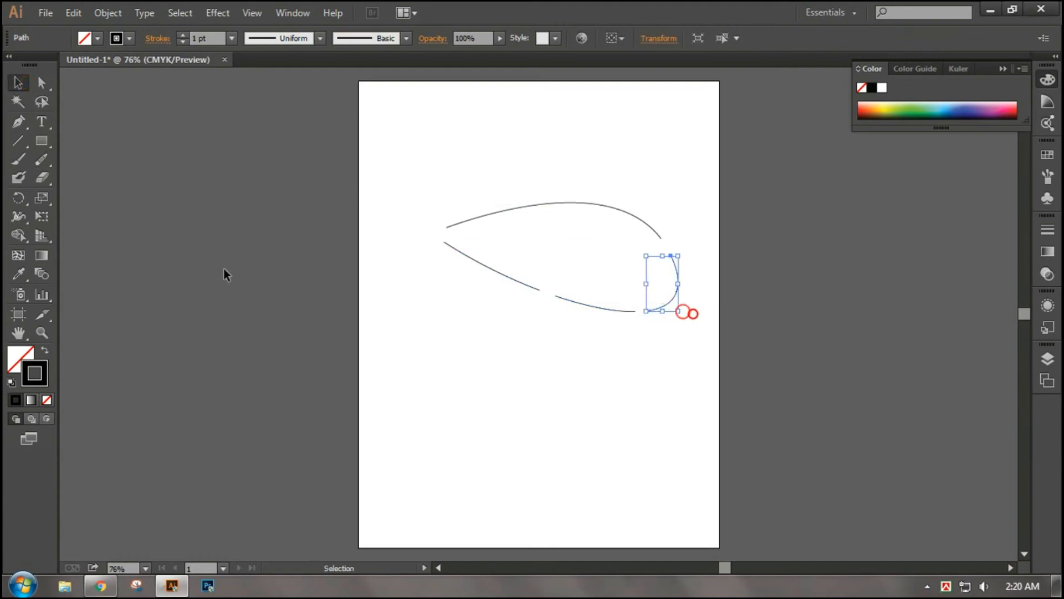
click(41, 159)
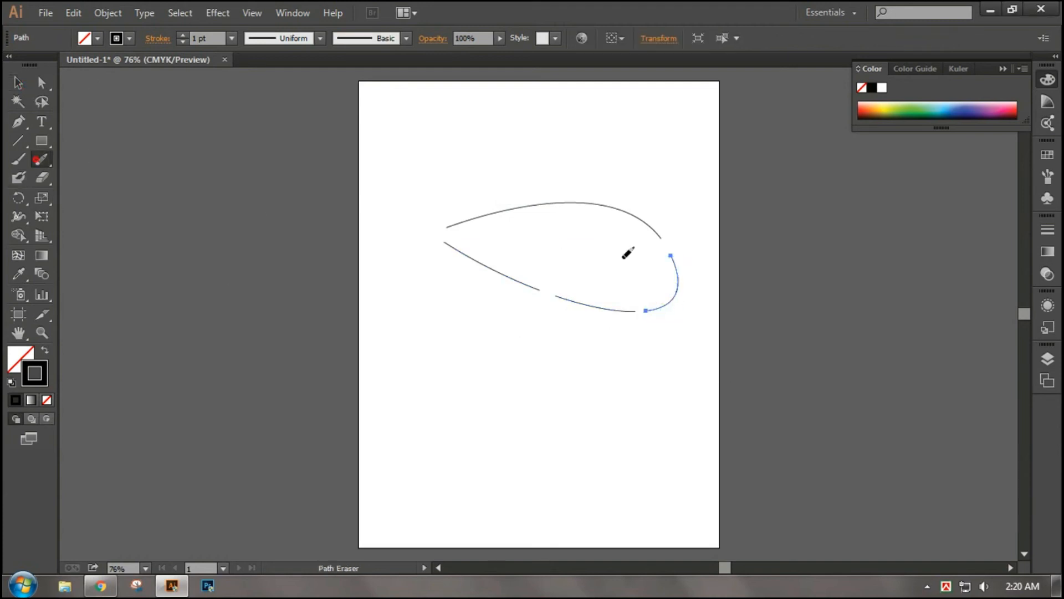
click(677, 292)
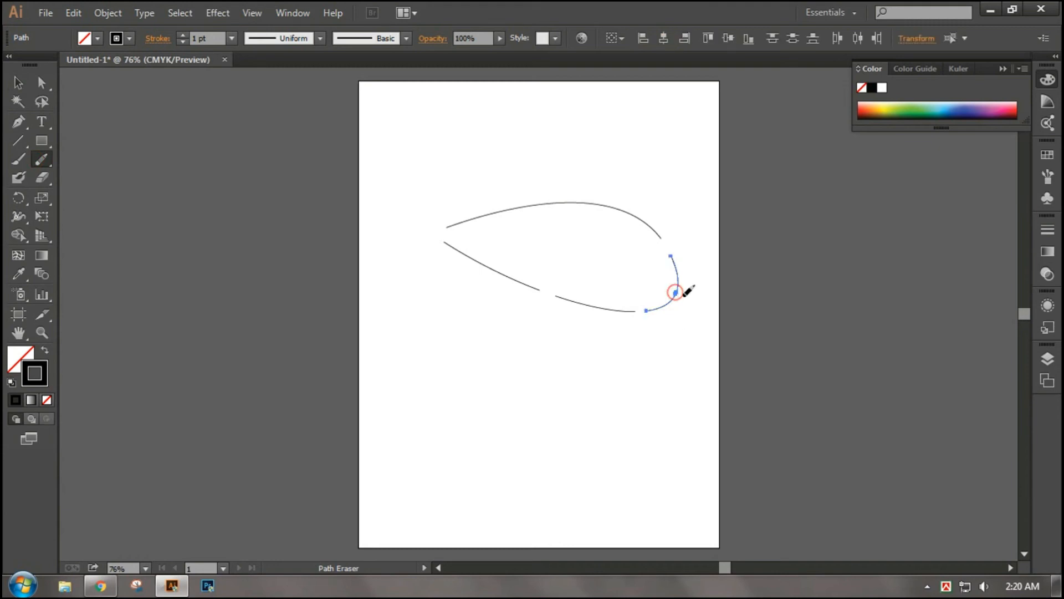
Step: Move the upper piece of the split right end up and outward, shift the lower piece slightly down, and deselect
click(18, 82)
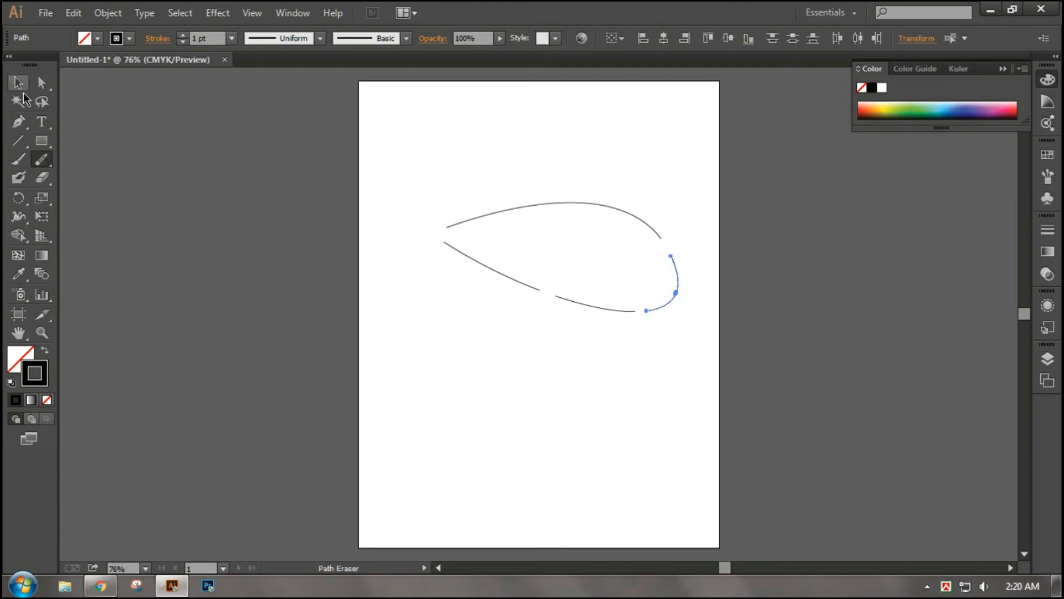
click(600, 353)
click(688, 277)
drag(675, 274, 711, 247)
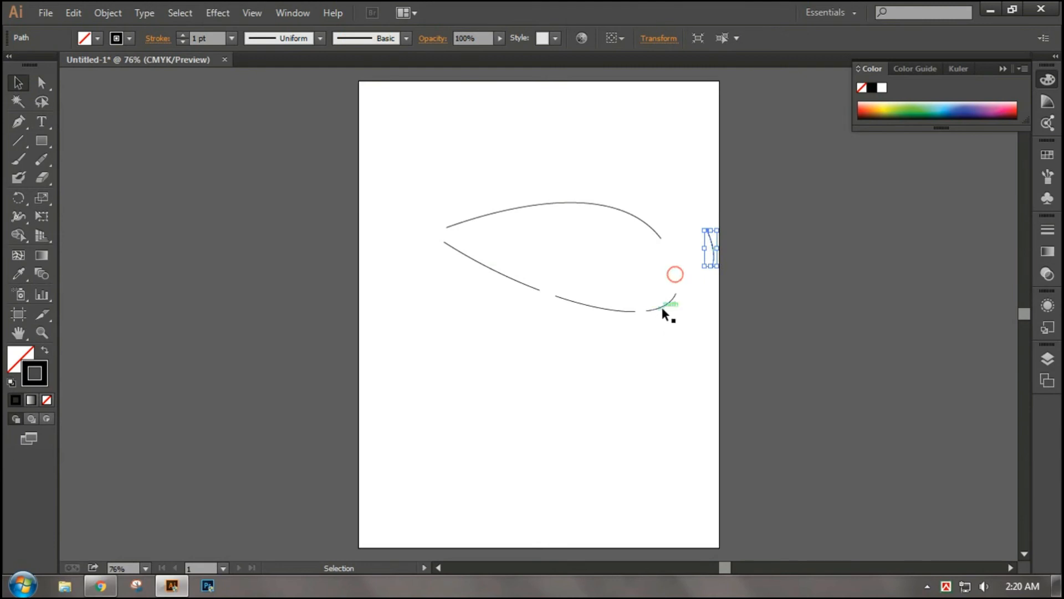
drag(662, 307, 669, 319)
click(619, 349)
Step: Select the separated lower segments individually, select all pieces of the teardrop together, and delete them
click(594, 303)
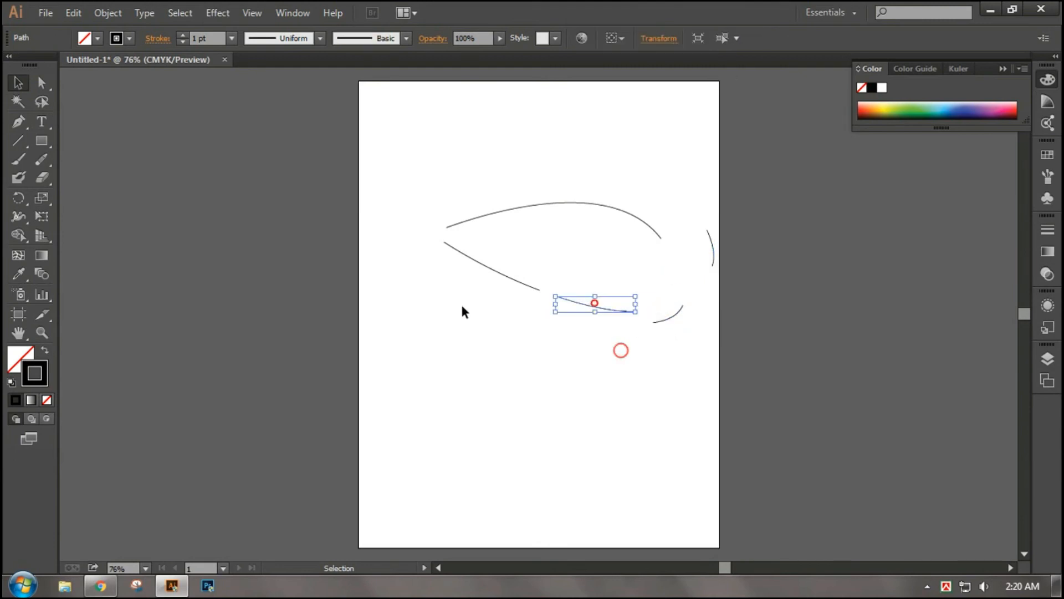
click(481, 264)
drag(730, 373, 447, 228)
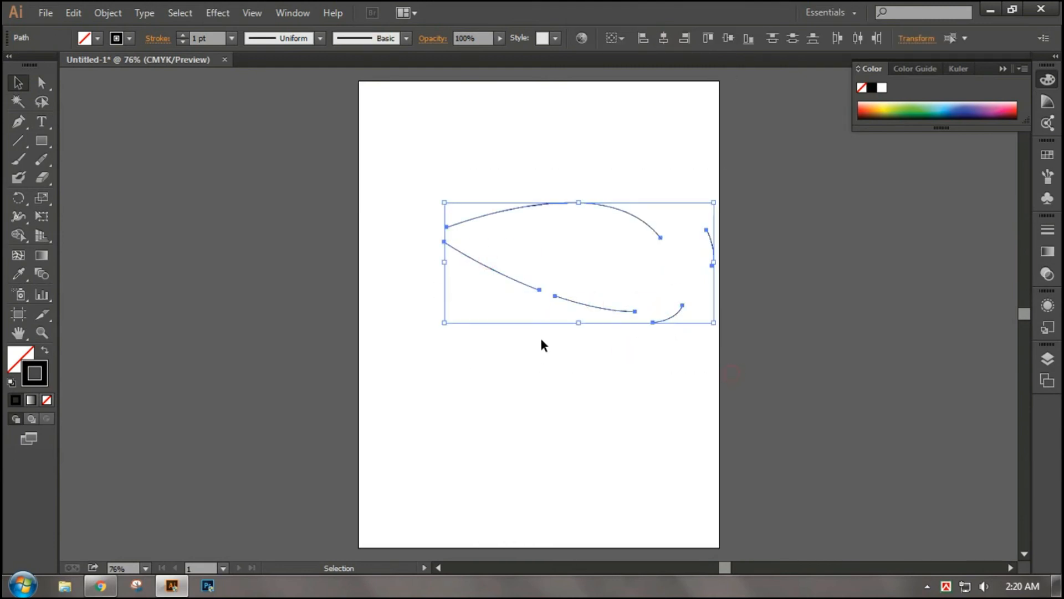
key(Delete)
Step: Draw a closed, tilted four-sided shape in the upper part of the artboard with the Pen tool, and deselect it
click(18, 122)
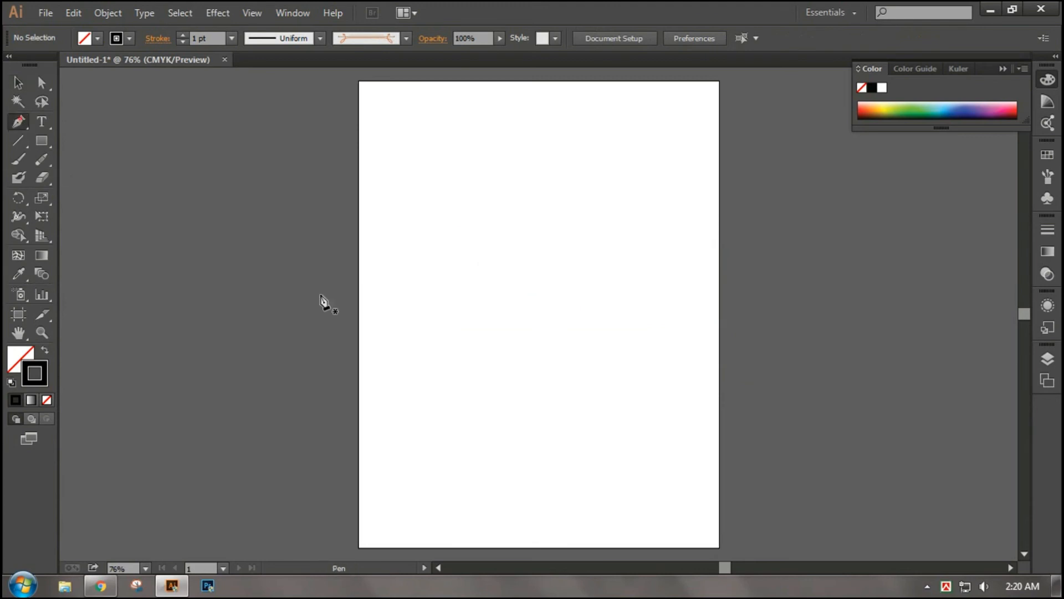
click(399, 275)
click(458, 136)
click(594, 225)
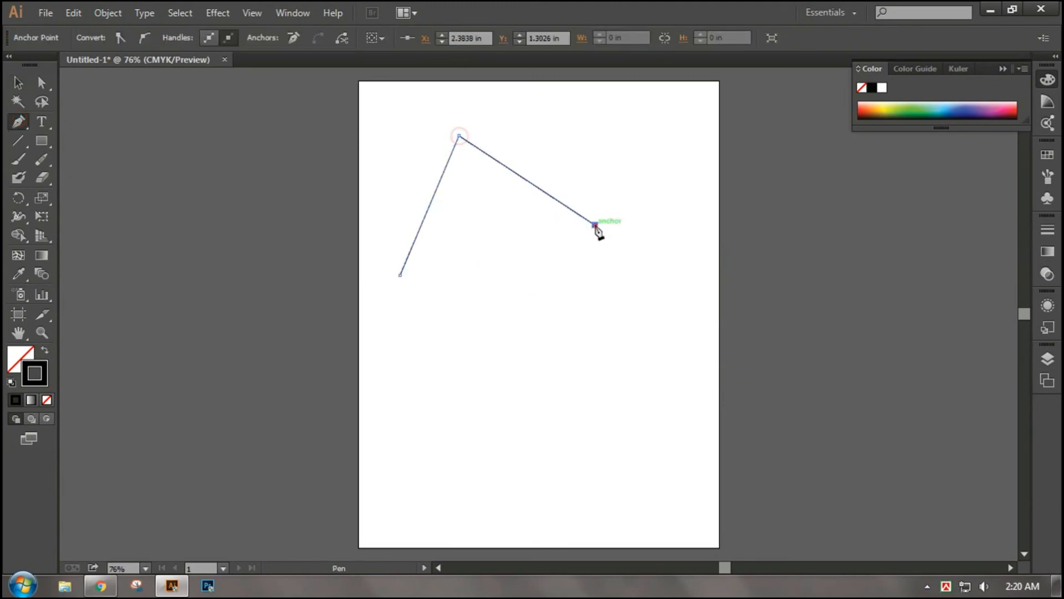
click(540, 366)
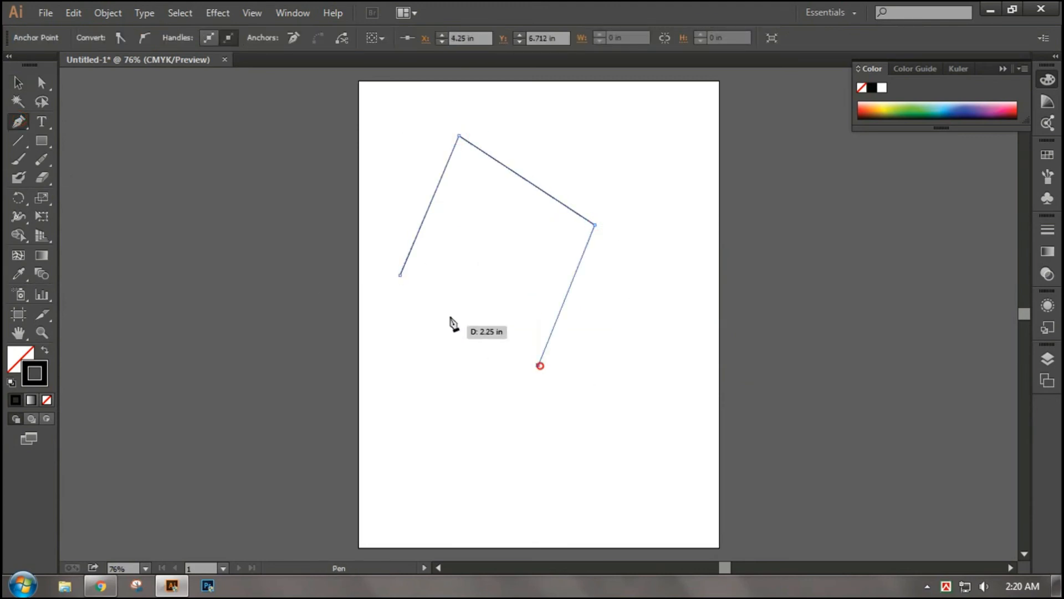
click(399, 276)
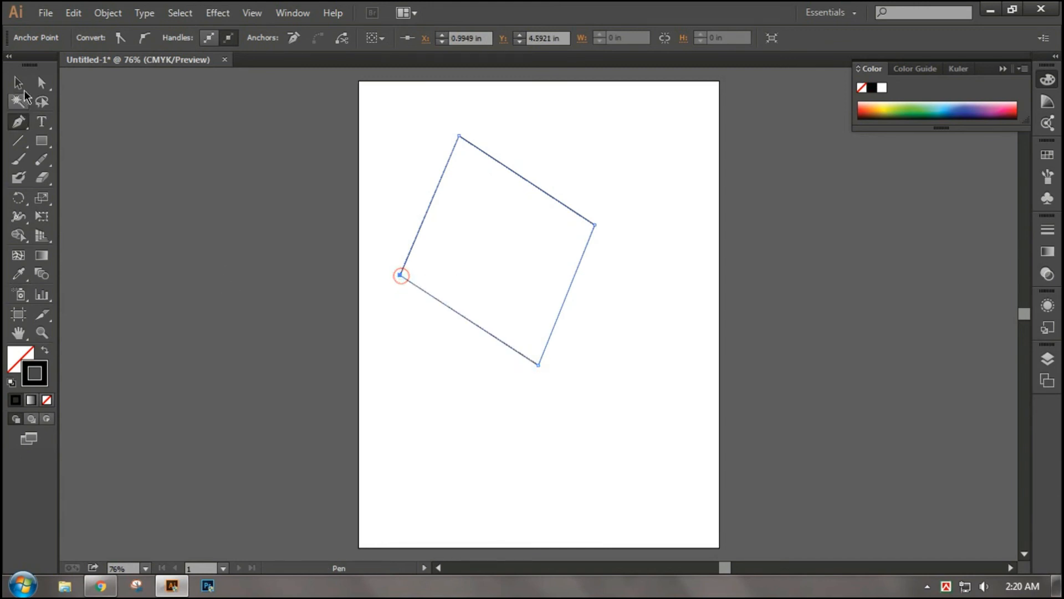
click(21, 85)
click(321, 358)
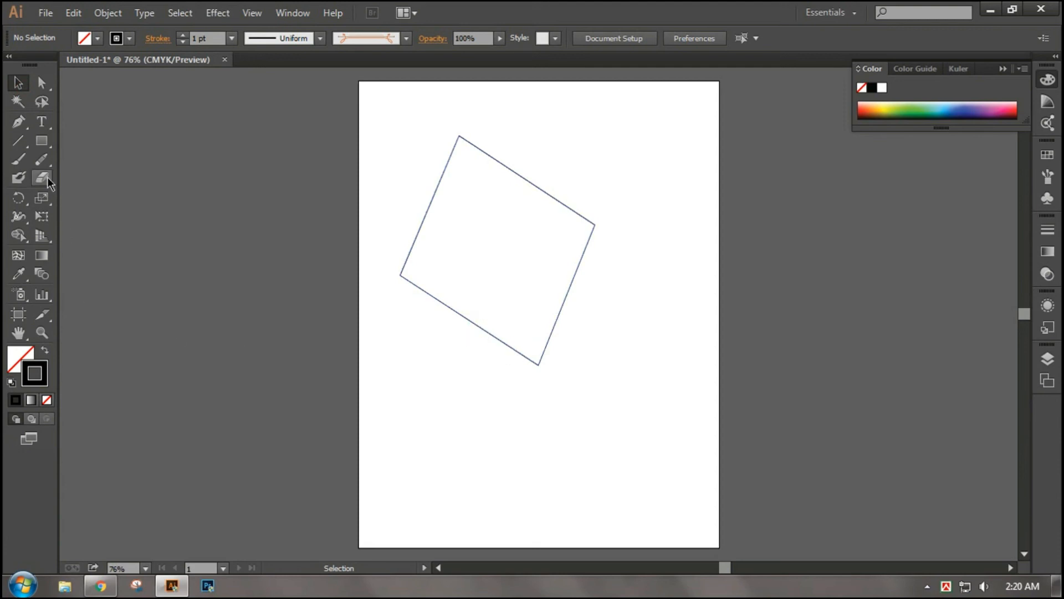
Step: Select the whole four-sided shape and erase along the middle of its lower-left edge with the Path Eraser tool
drag(48, 167, 95, 196)
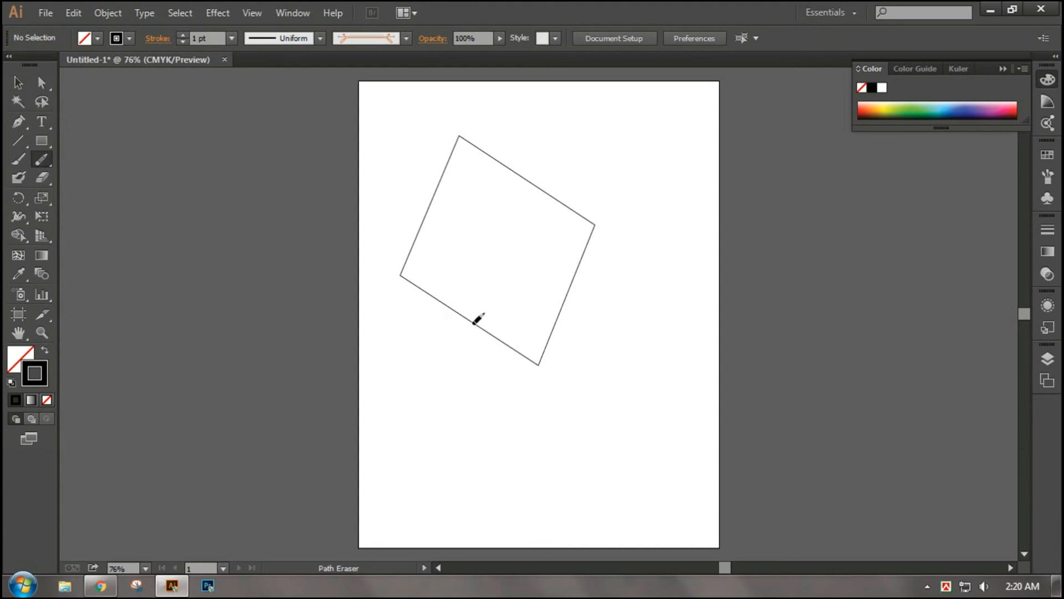
click(18, 82)
drag(555, 443, 455, 338)
click(42, 159)
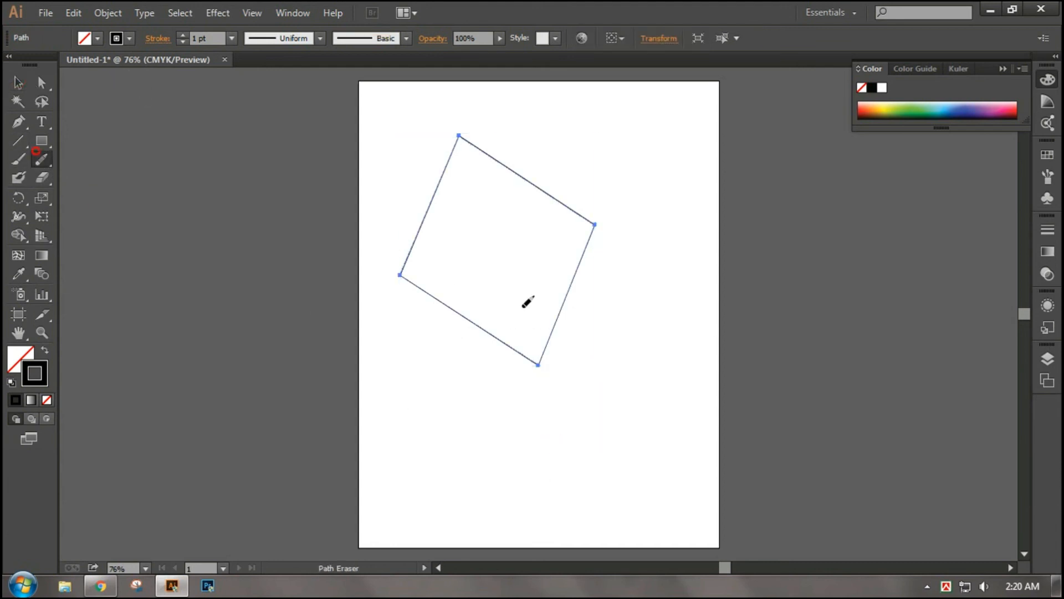
mouse_move(479, 323)
mouse_down()
mouse_move(467, 347)
mouse_move(482, 327)
mouse_move(491, 335)
mouse_up()
click(473, 323)
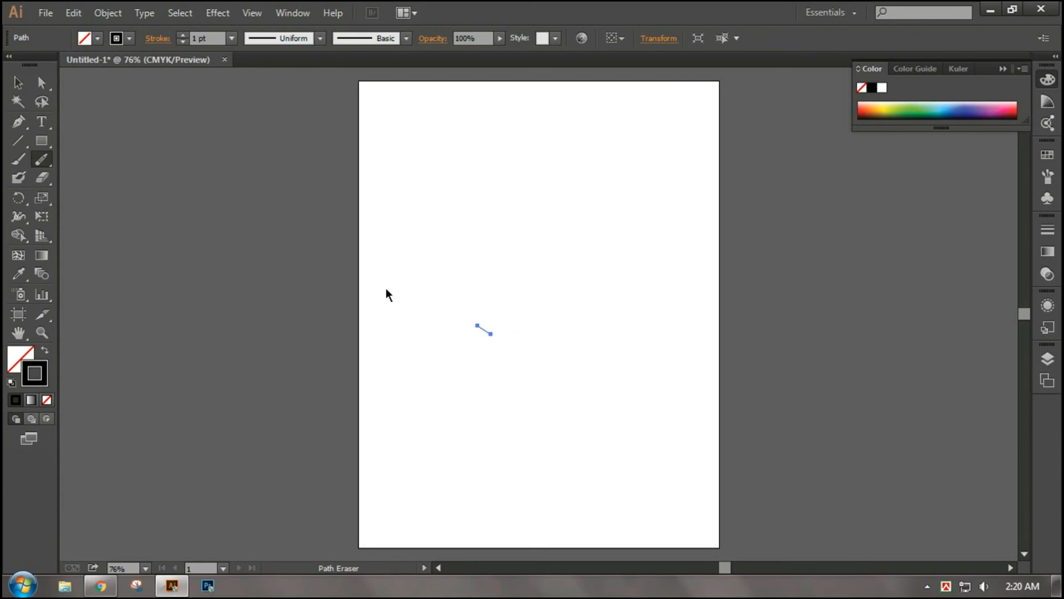
Step: Undo the last erasures that removed most of the shape's outline
key(ctrl+z)
key(ctrl+z)
key(ctrl+z)
key(ctrl+z)
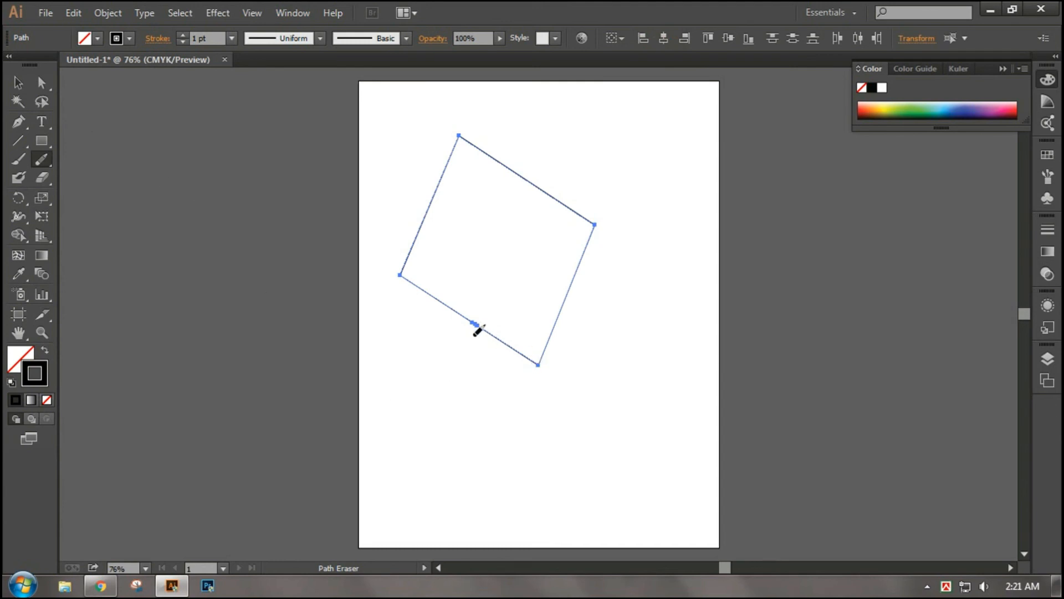
Step: Erase a gap in the upper-left edge, two gaps in the right edge, and one in the lower-left edge near the bottom corner
drag(439, 183, 428, 209)
drag(579, 267, 542, 360)
drag(557, 312, 558, 360)
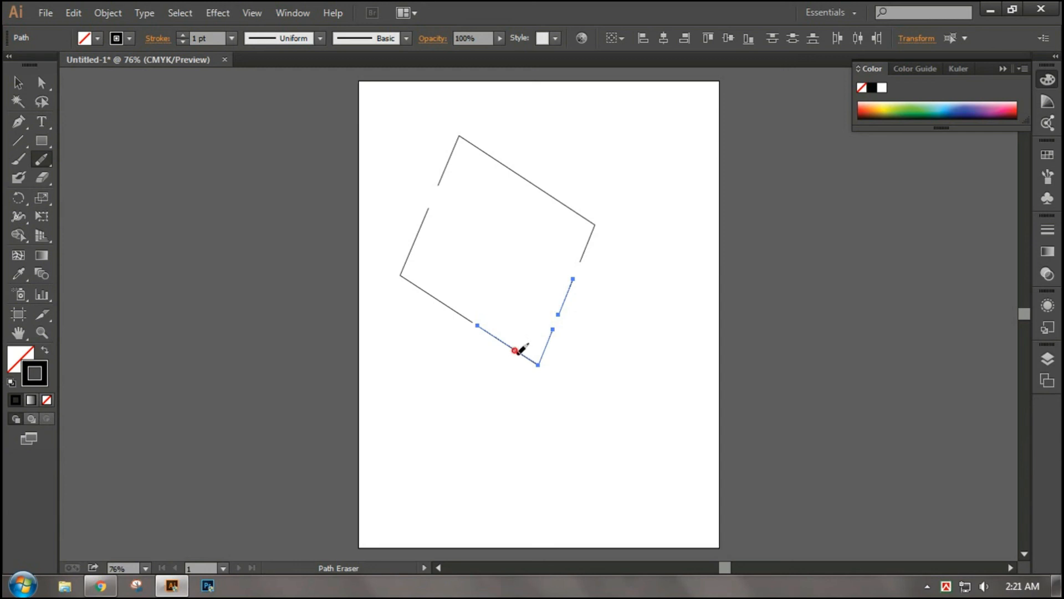
drag(514, 351, 520, 354)
Step: Select the separated left corner piece and erase one gap in each of its two edges with the Path Eraser tool
click(421, 286)
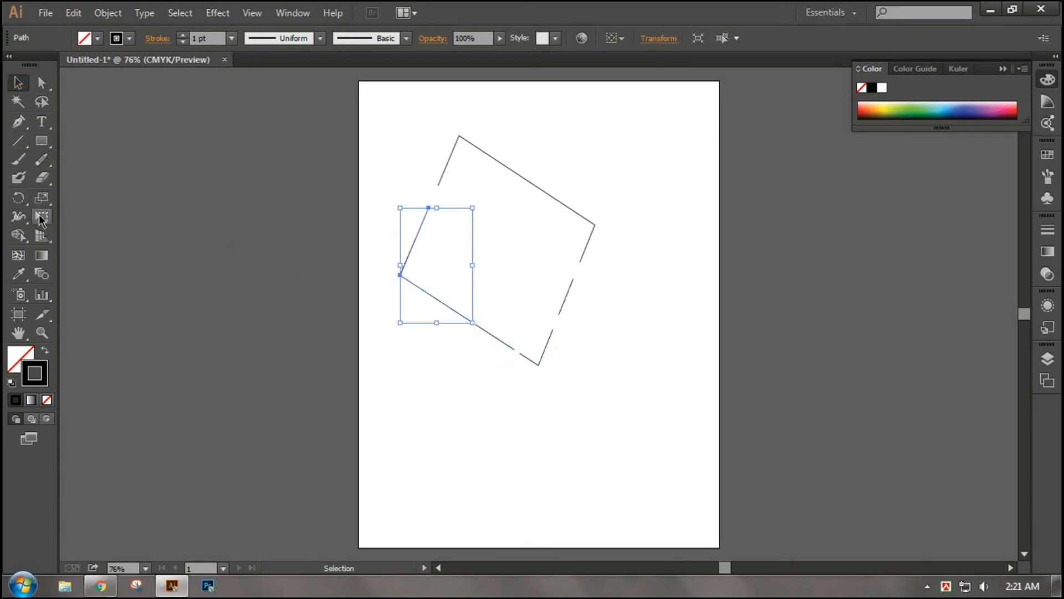
click(43, 163)
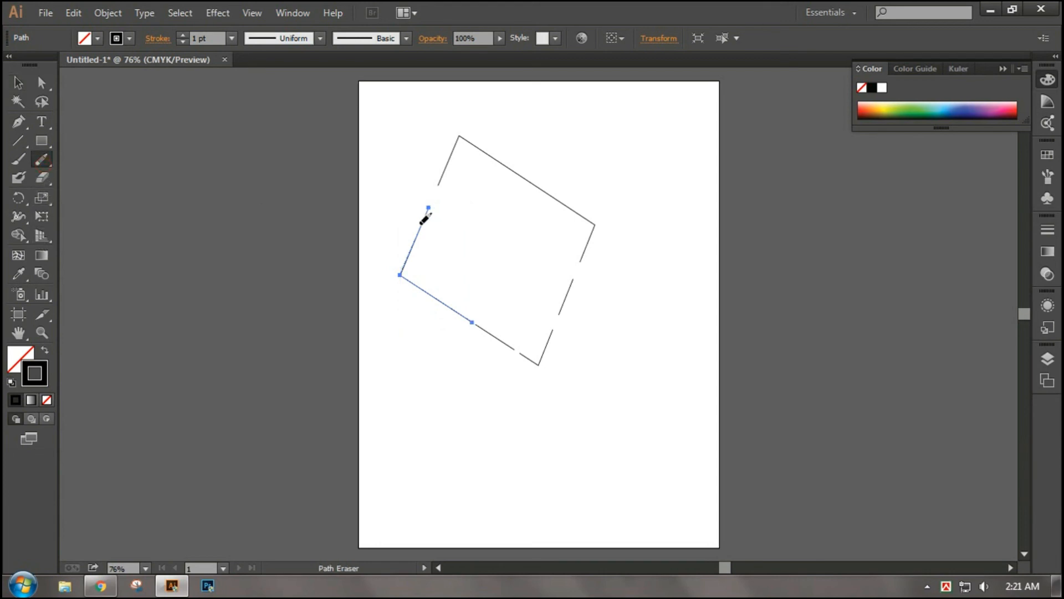
drag(423, 217, 406, 243)
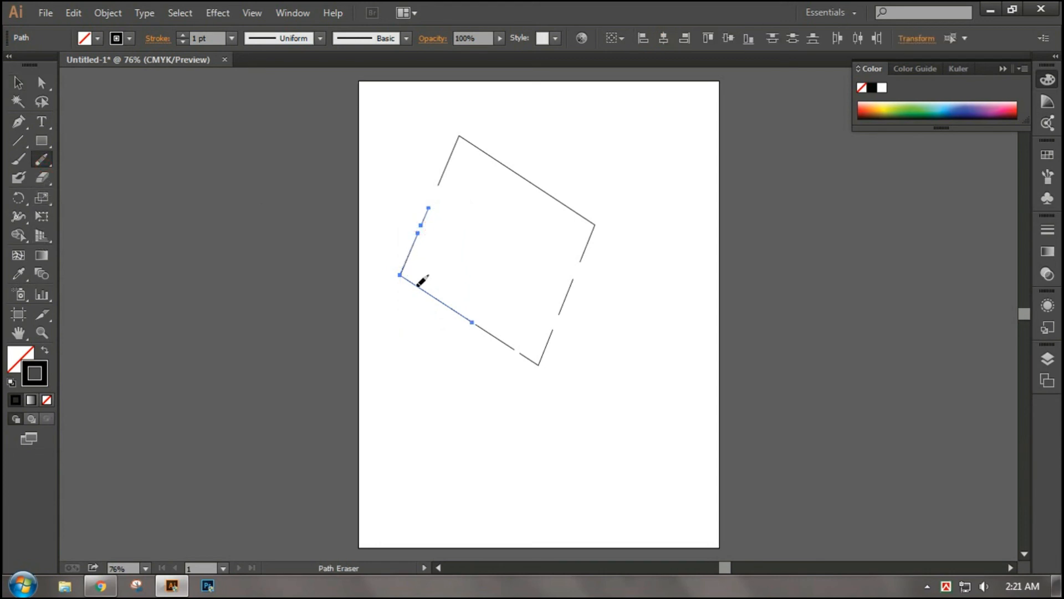
drag(418, 281, 444, 316)
Step: Select all pieces of the cut shape together several times to examine their separate segments and anchor points, deselecting them each time
click(17, 84)
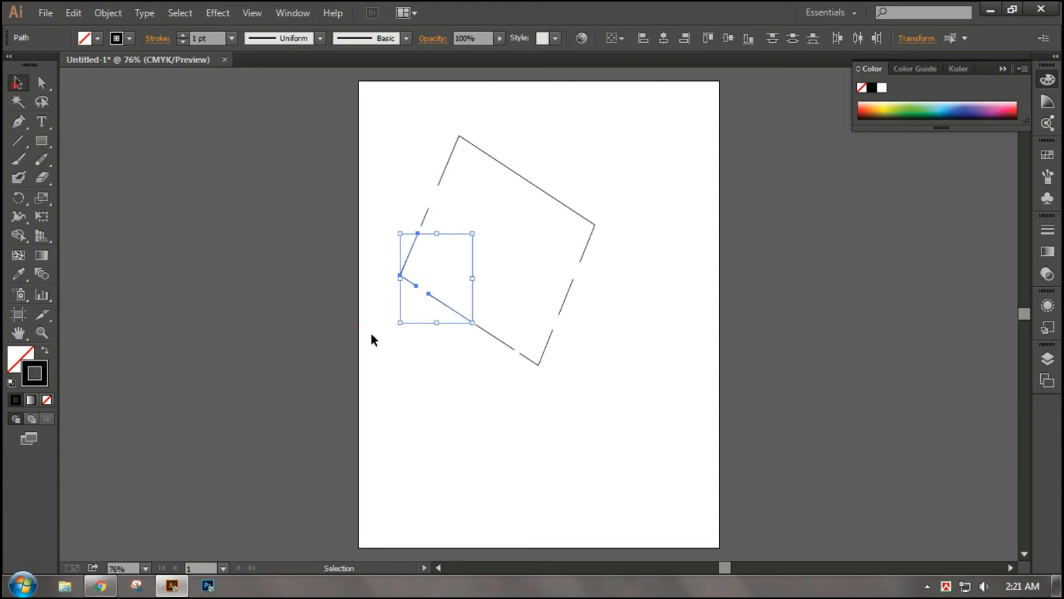
drag(358, 165, 656, 446)
click(550, 409)
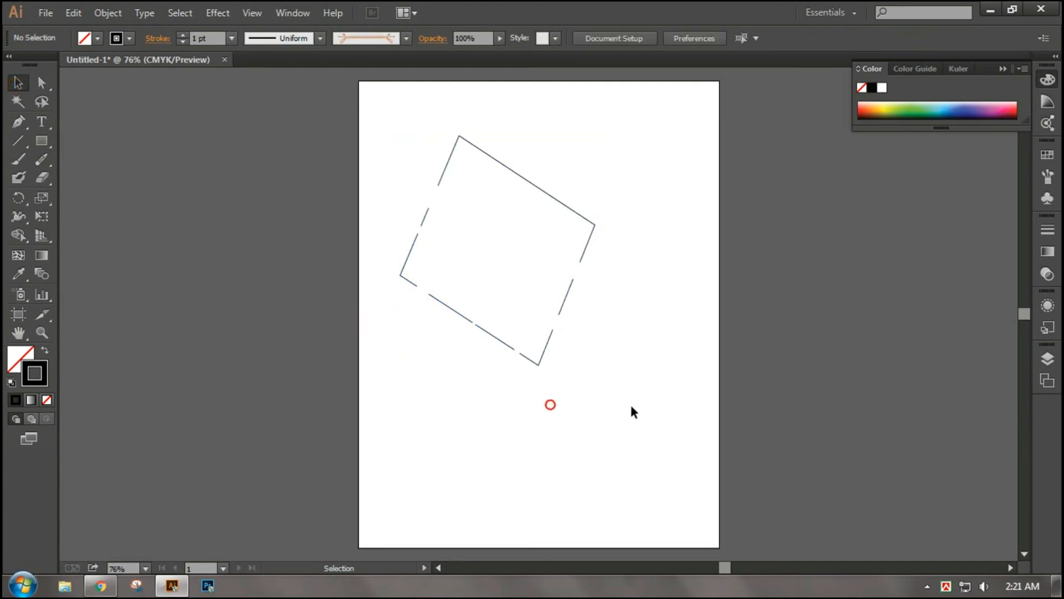
drag(698, 409, 336, 154)
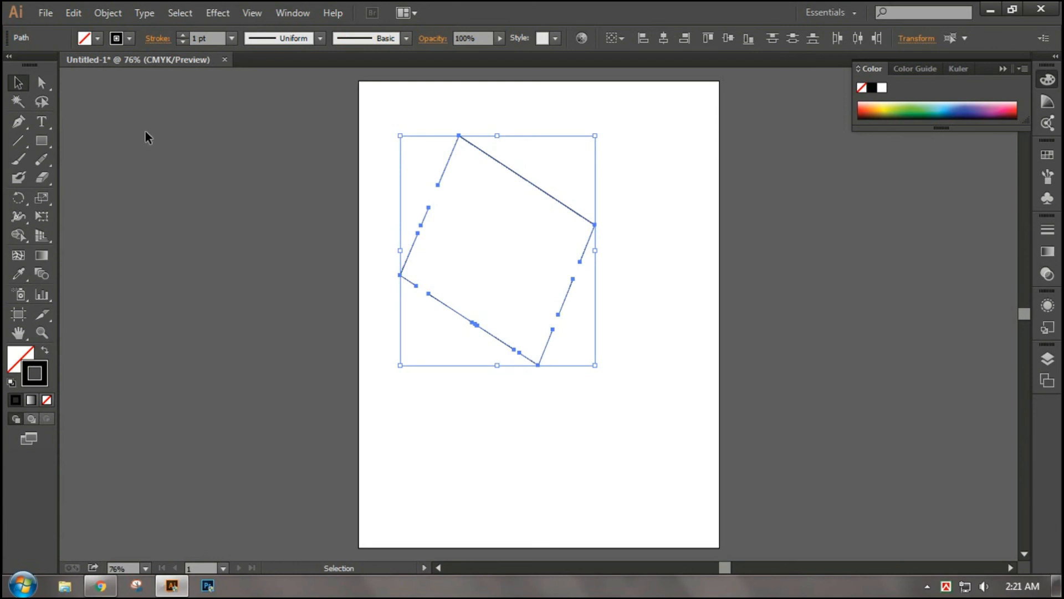
click(342, 255)
drag(383, 128, 564, 379)
click(629, 384)
drag(682, 399, 546, 346)
click(247, 89)
click(590, 459)
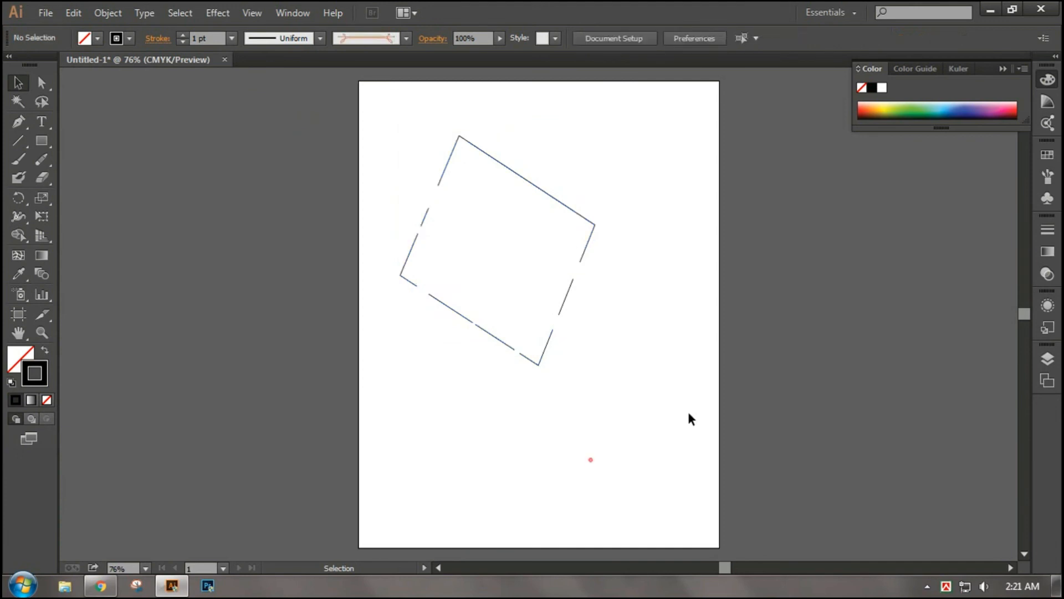
drag(689, 413, 325, 136)
click(325, 187)
Step: Review the group of Pencil, Smooth and Path Eraser tools, and select all pieces of the four-sided shape together
drag(42, 159, 123, 177)
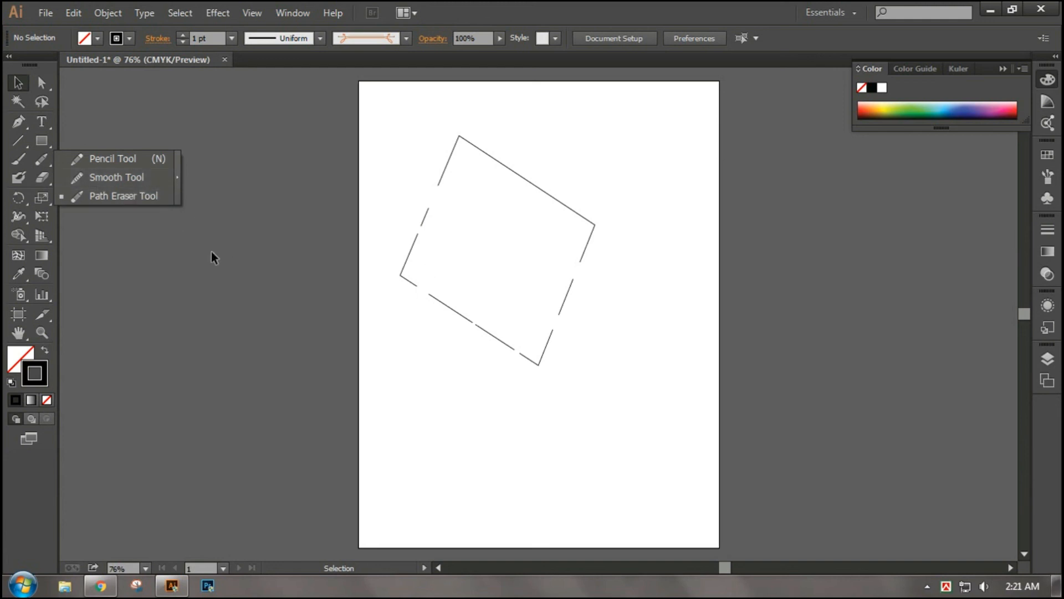
click(27, 89)
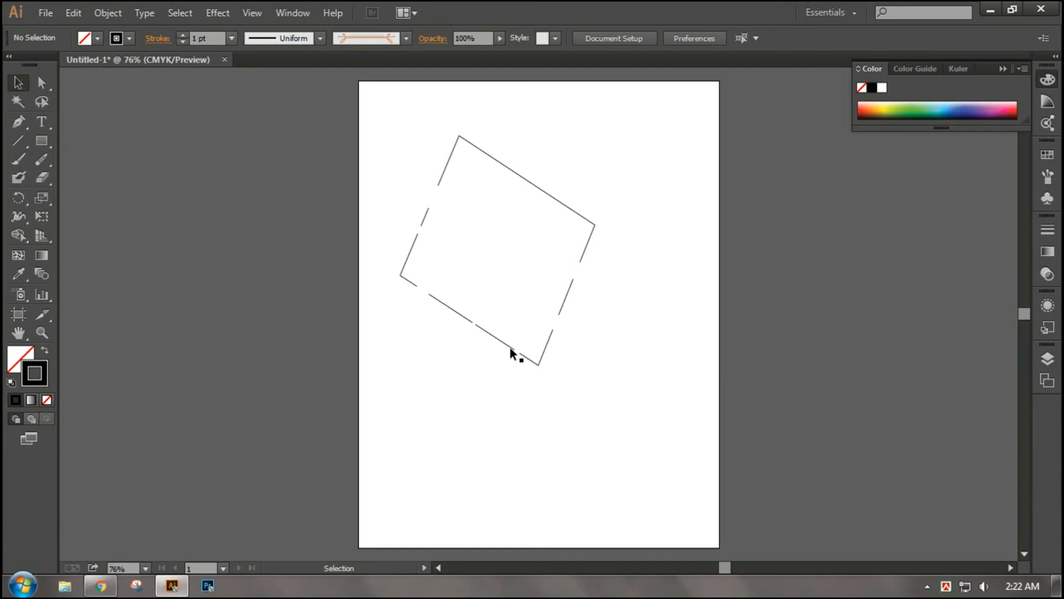
drag(611, 373, 387, 181)
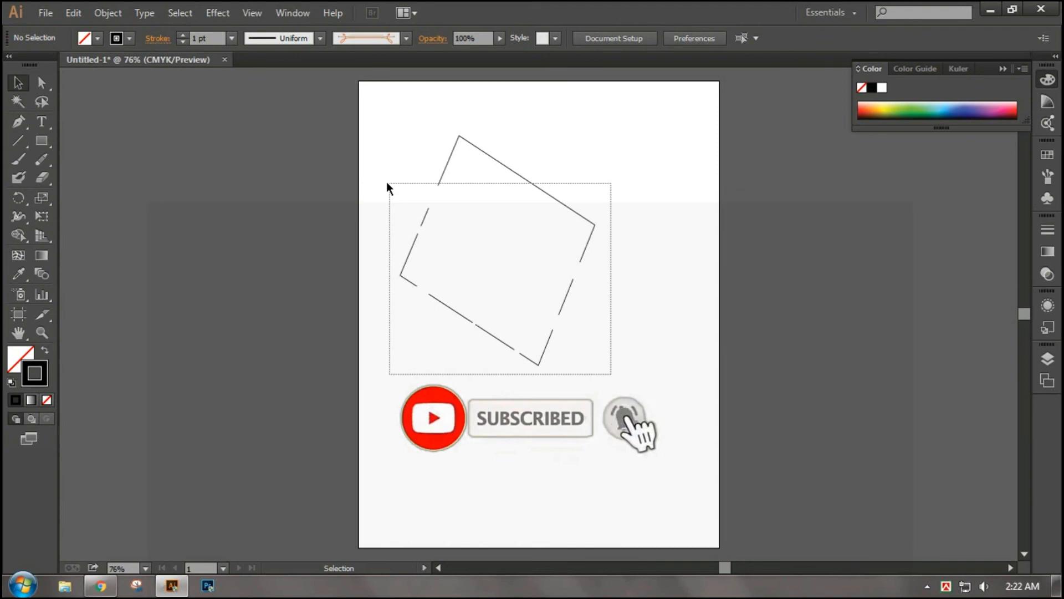
drag(387, 181, 343, 174)
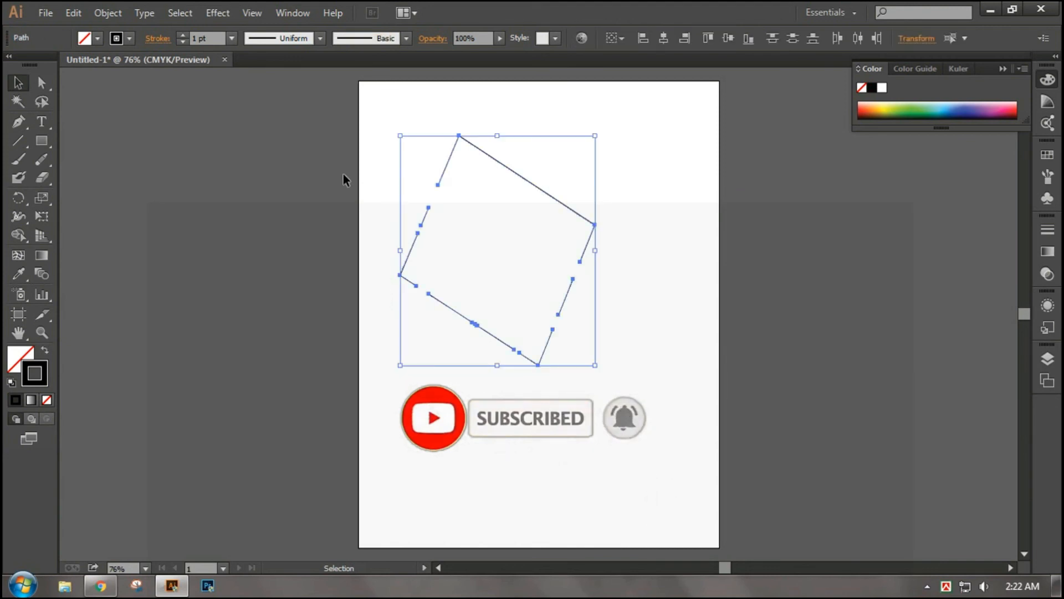
click(344, 174)
scroll(497, 317, up, 1)
drag(497, 317, 326, 274)
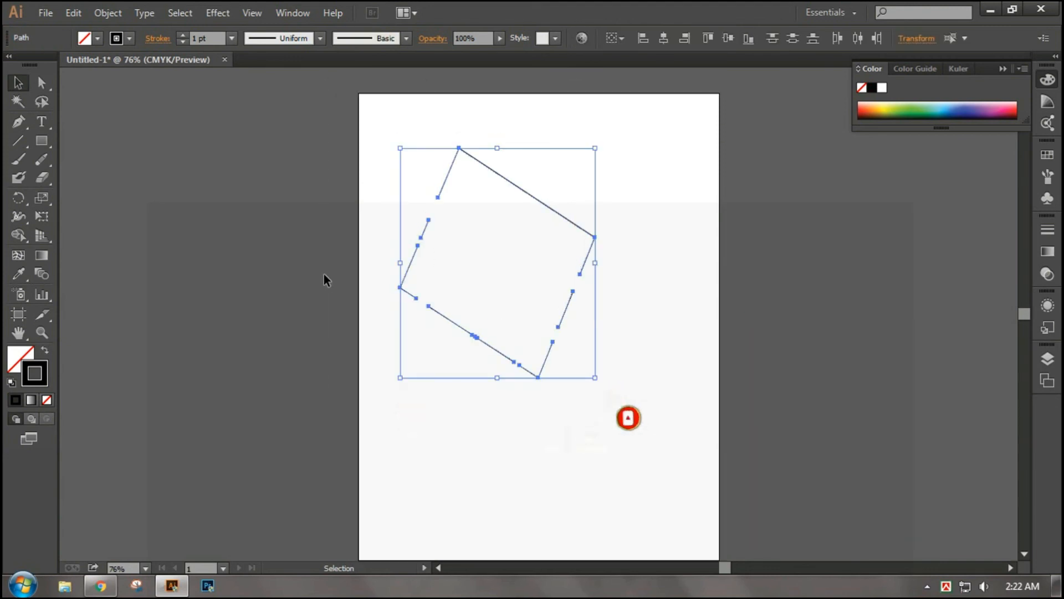